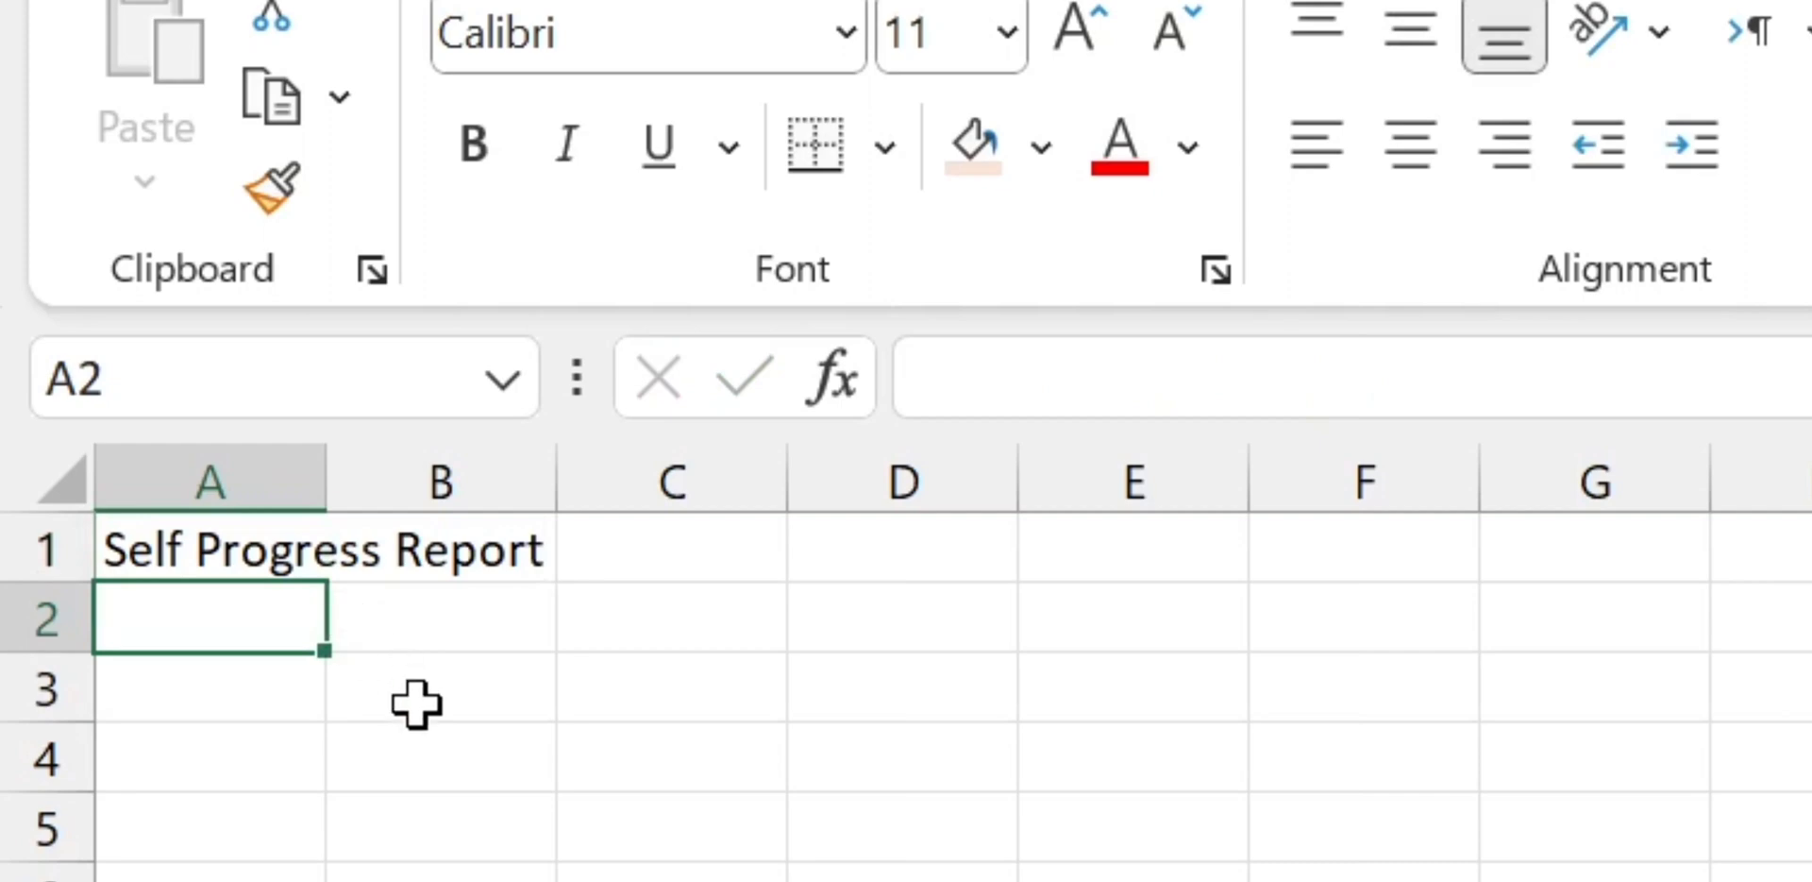
# - Enter the header "Subject Code" in cell B5 and autofit column B to the text
pyautogui.click(446, 772)
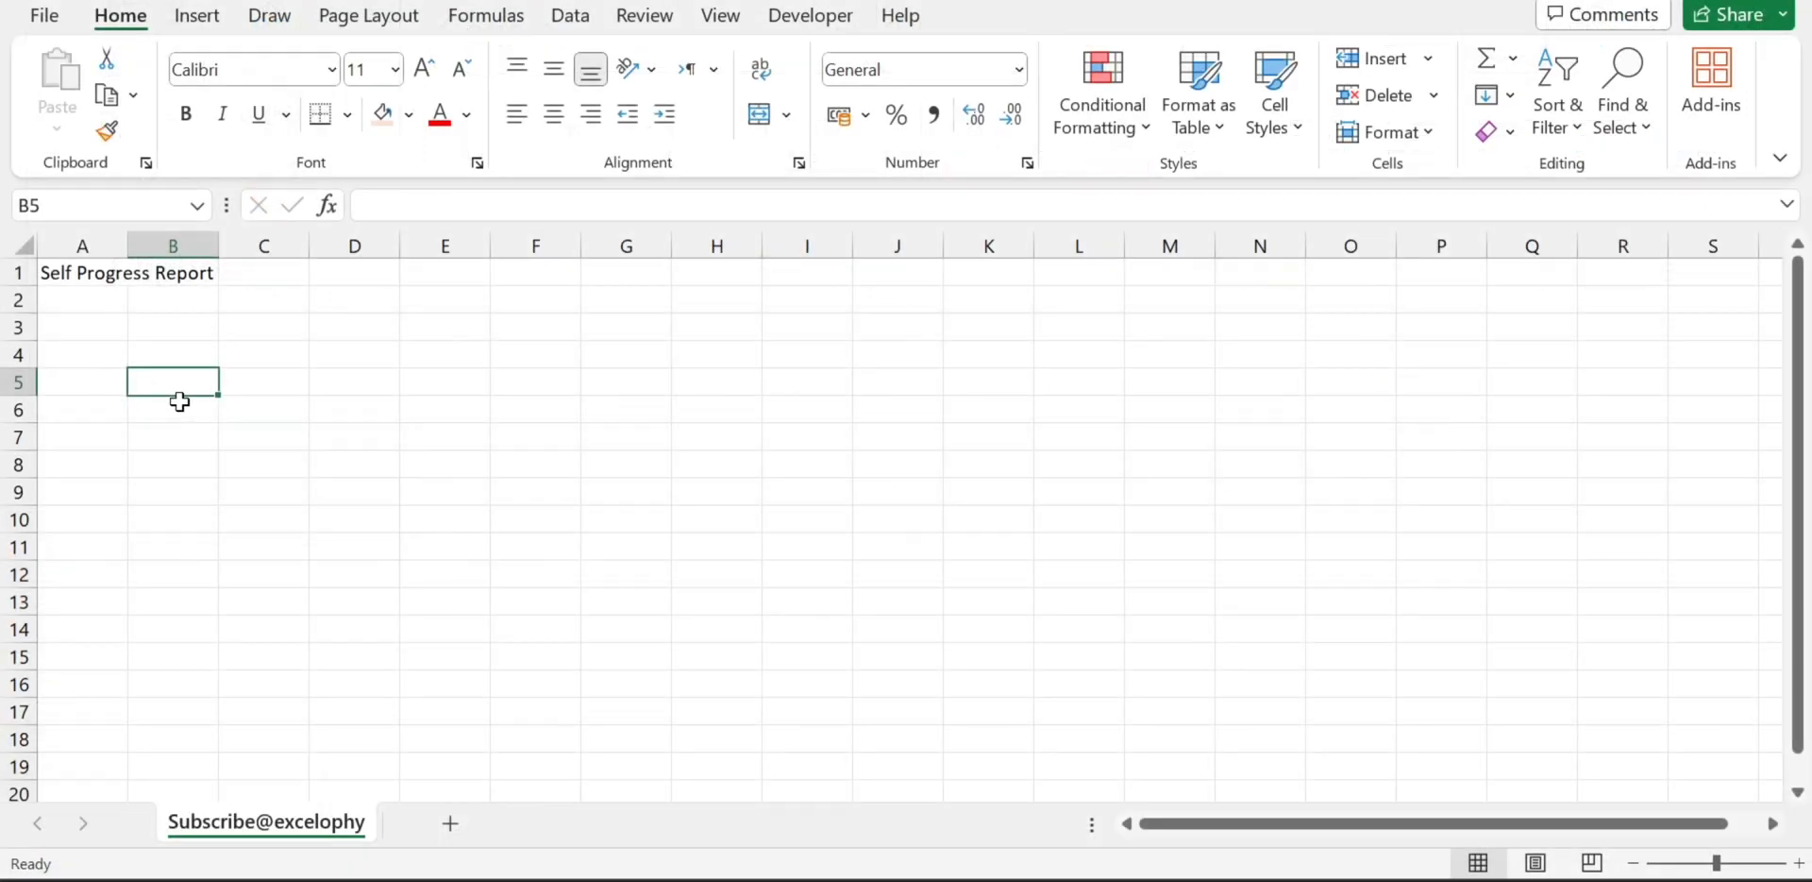
pyautogui.write('Subh')
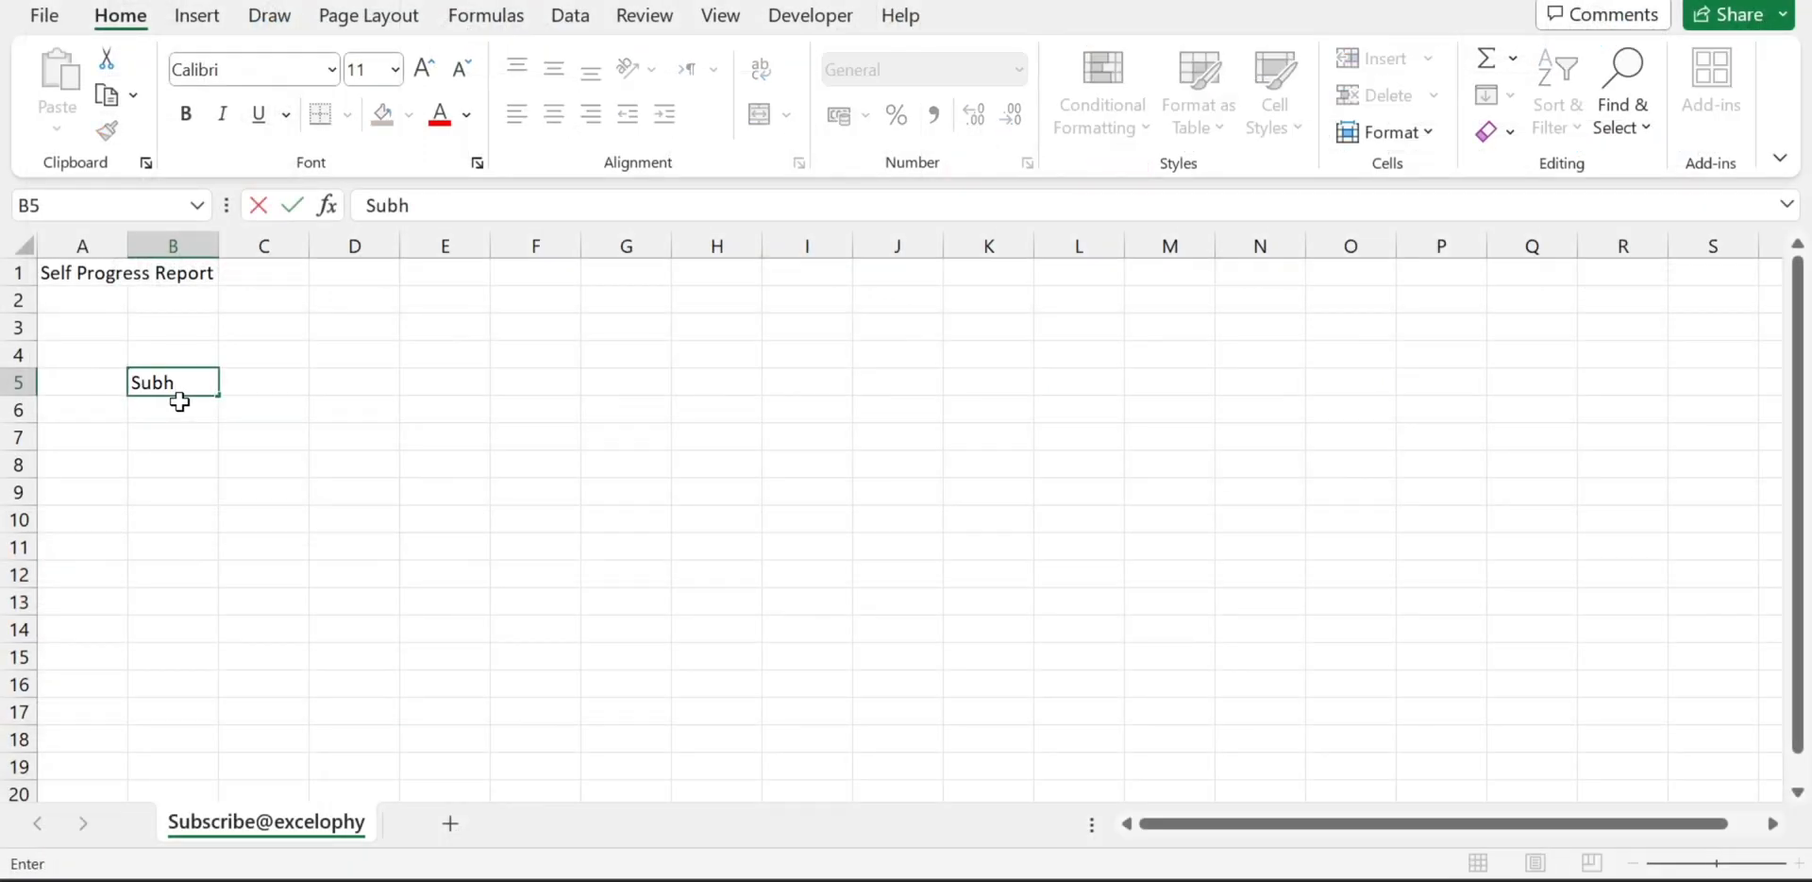
pyautogui.press('BackSpace')
pyautogui.write('ject Code')
pyautogui.press('Return')
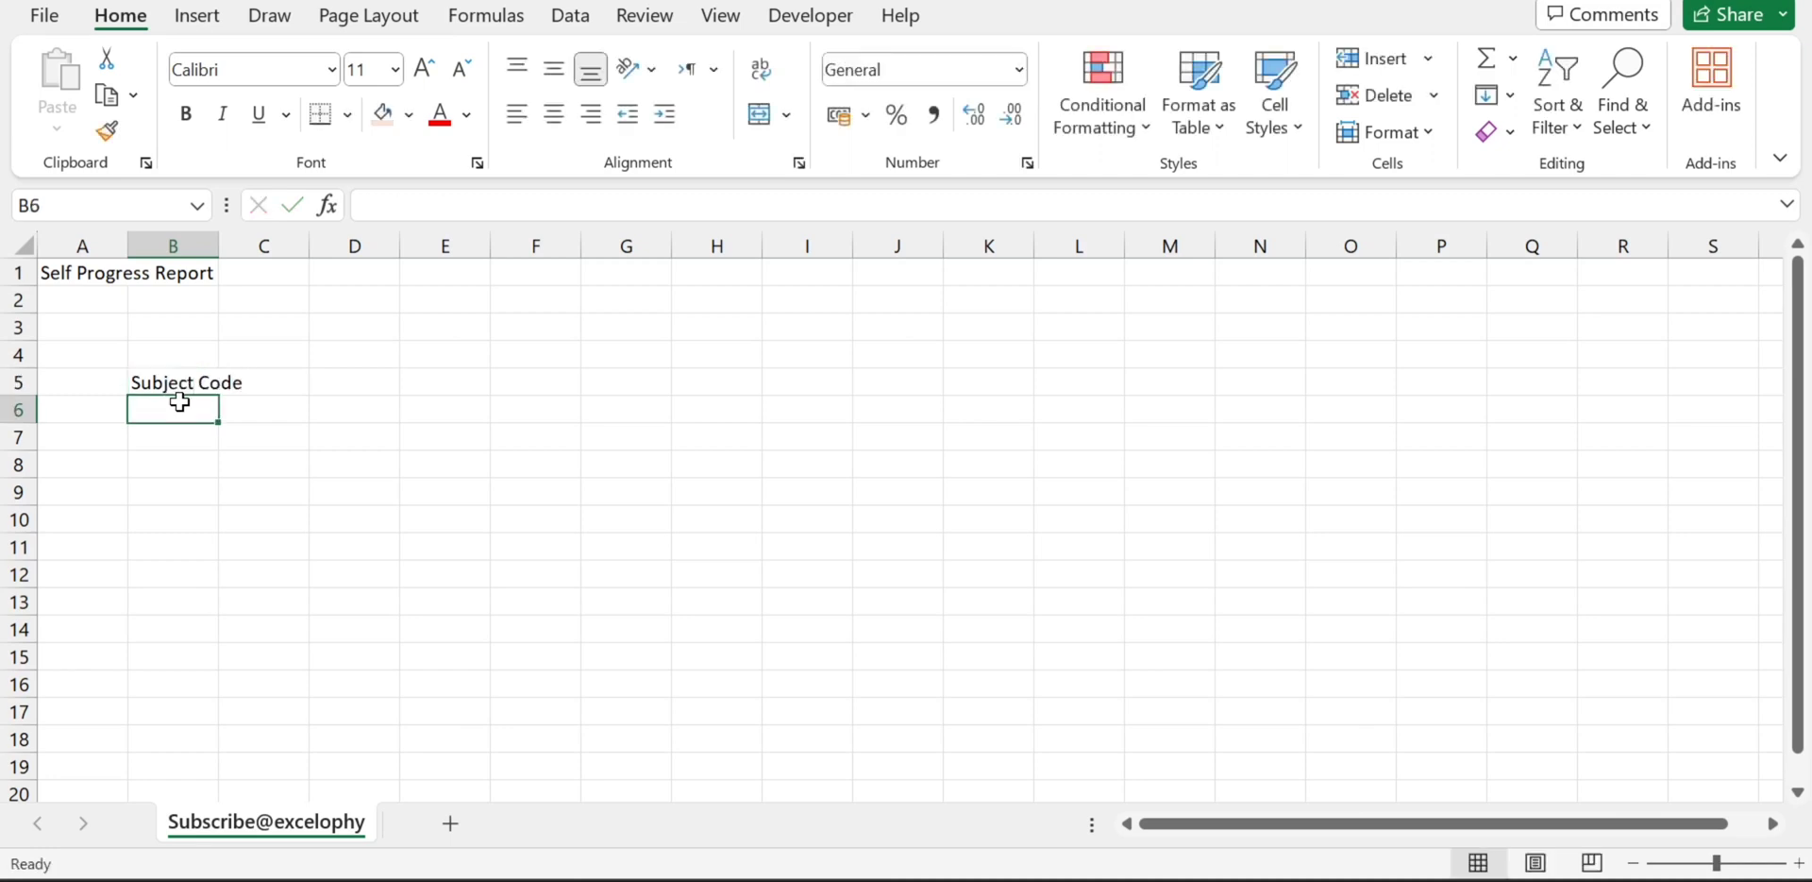
pyautogui.click(179, 383)
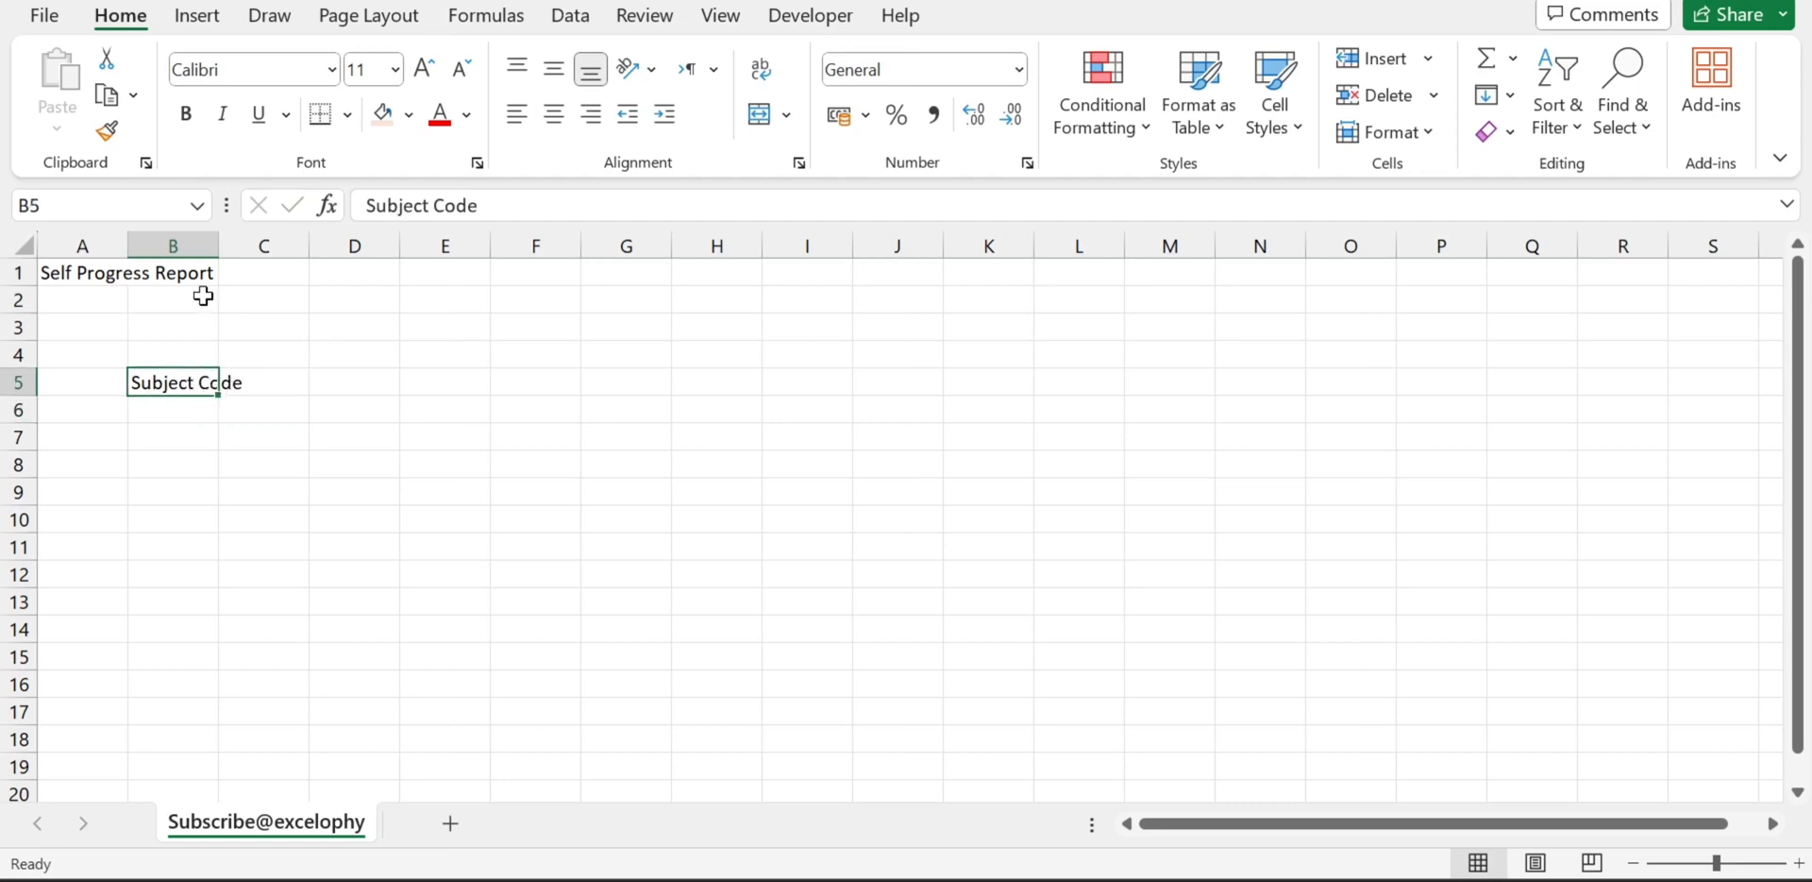
pyautogui.doubleClick(218, 242)
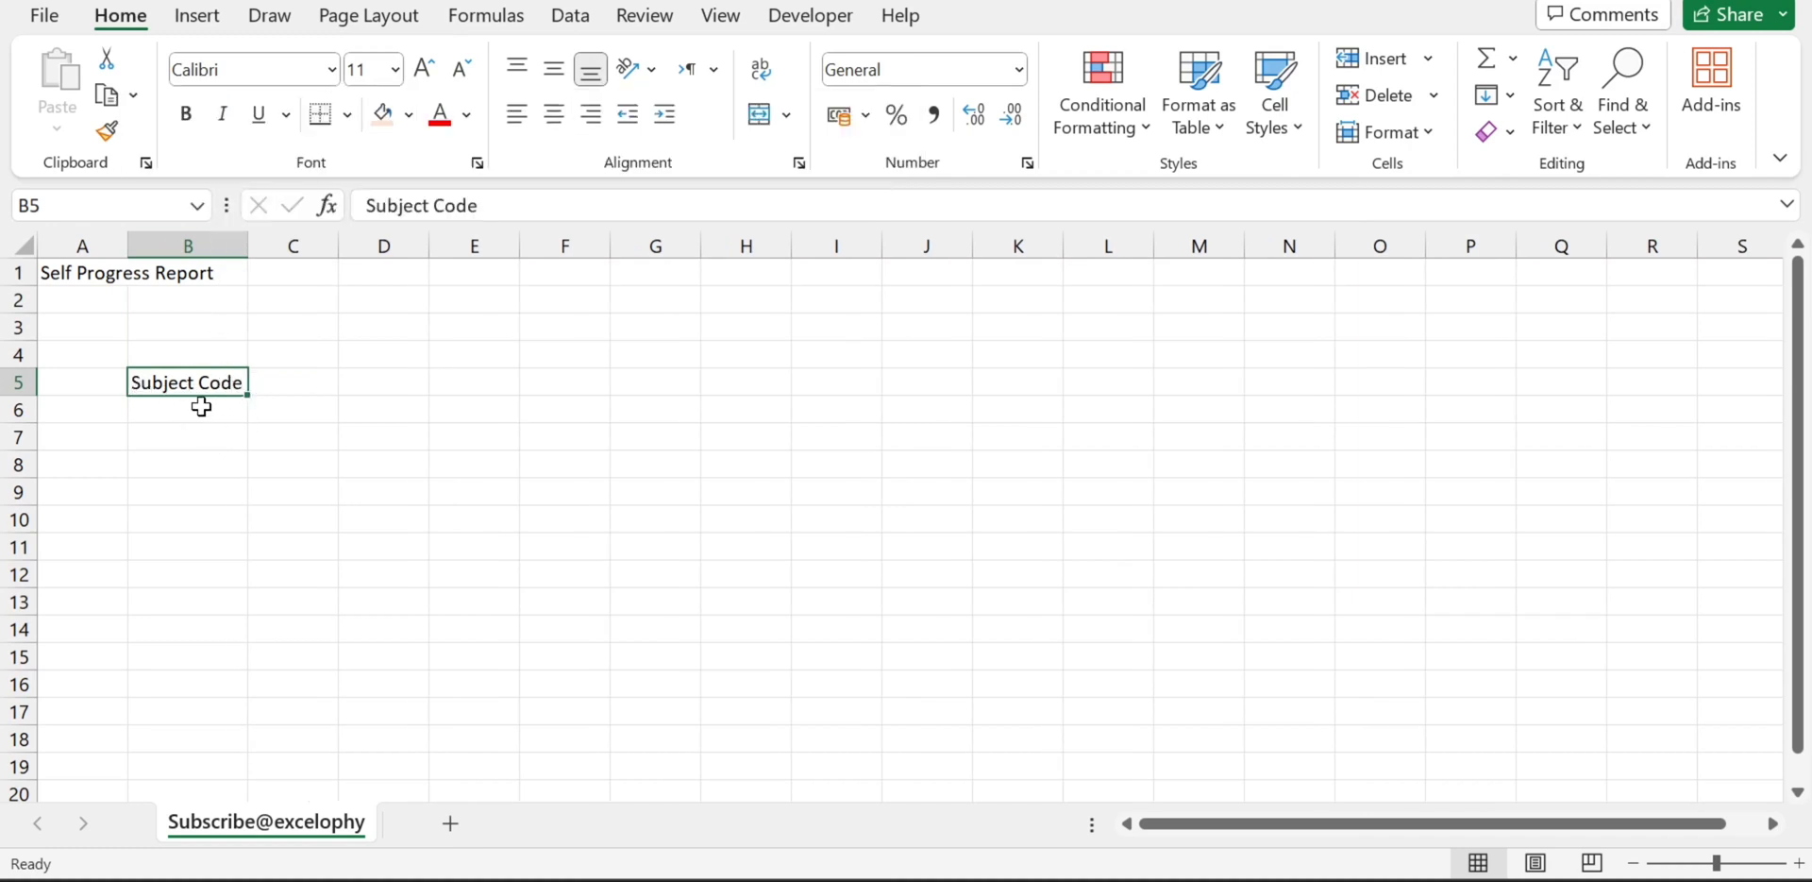
# - Enter the header "Subject Name" in C5 and widen column C to about twice the header text's width
pyautogui.click(291, 384)
pyautogui.write('S')
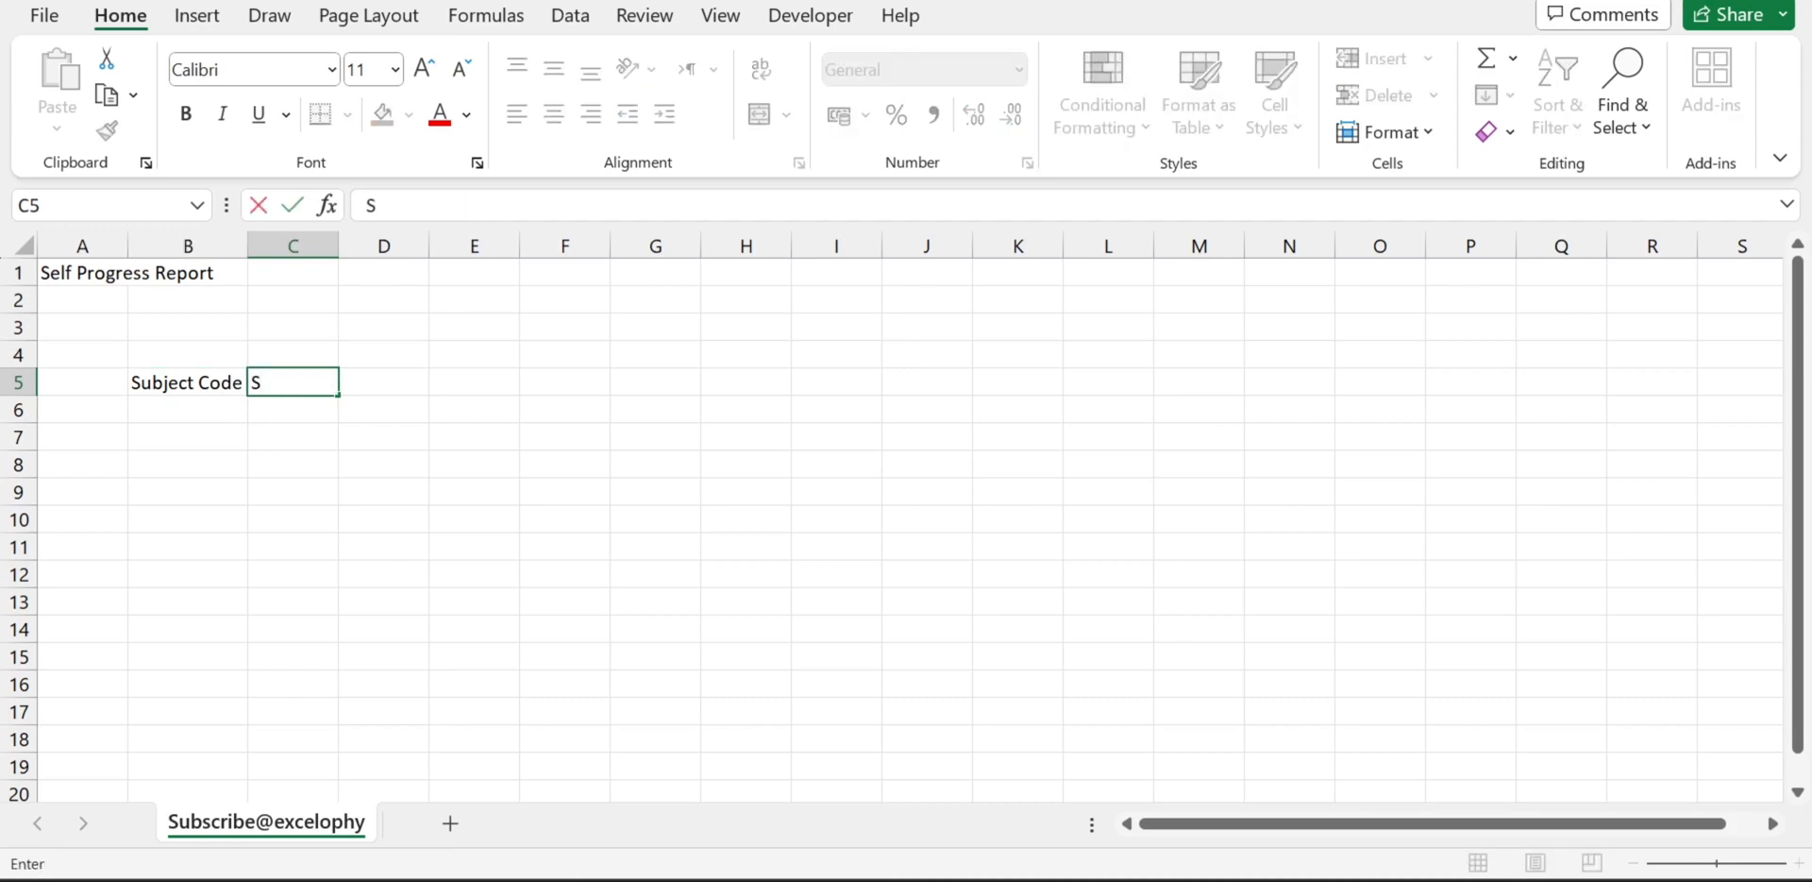
pyautogui.write('ubject Name')
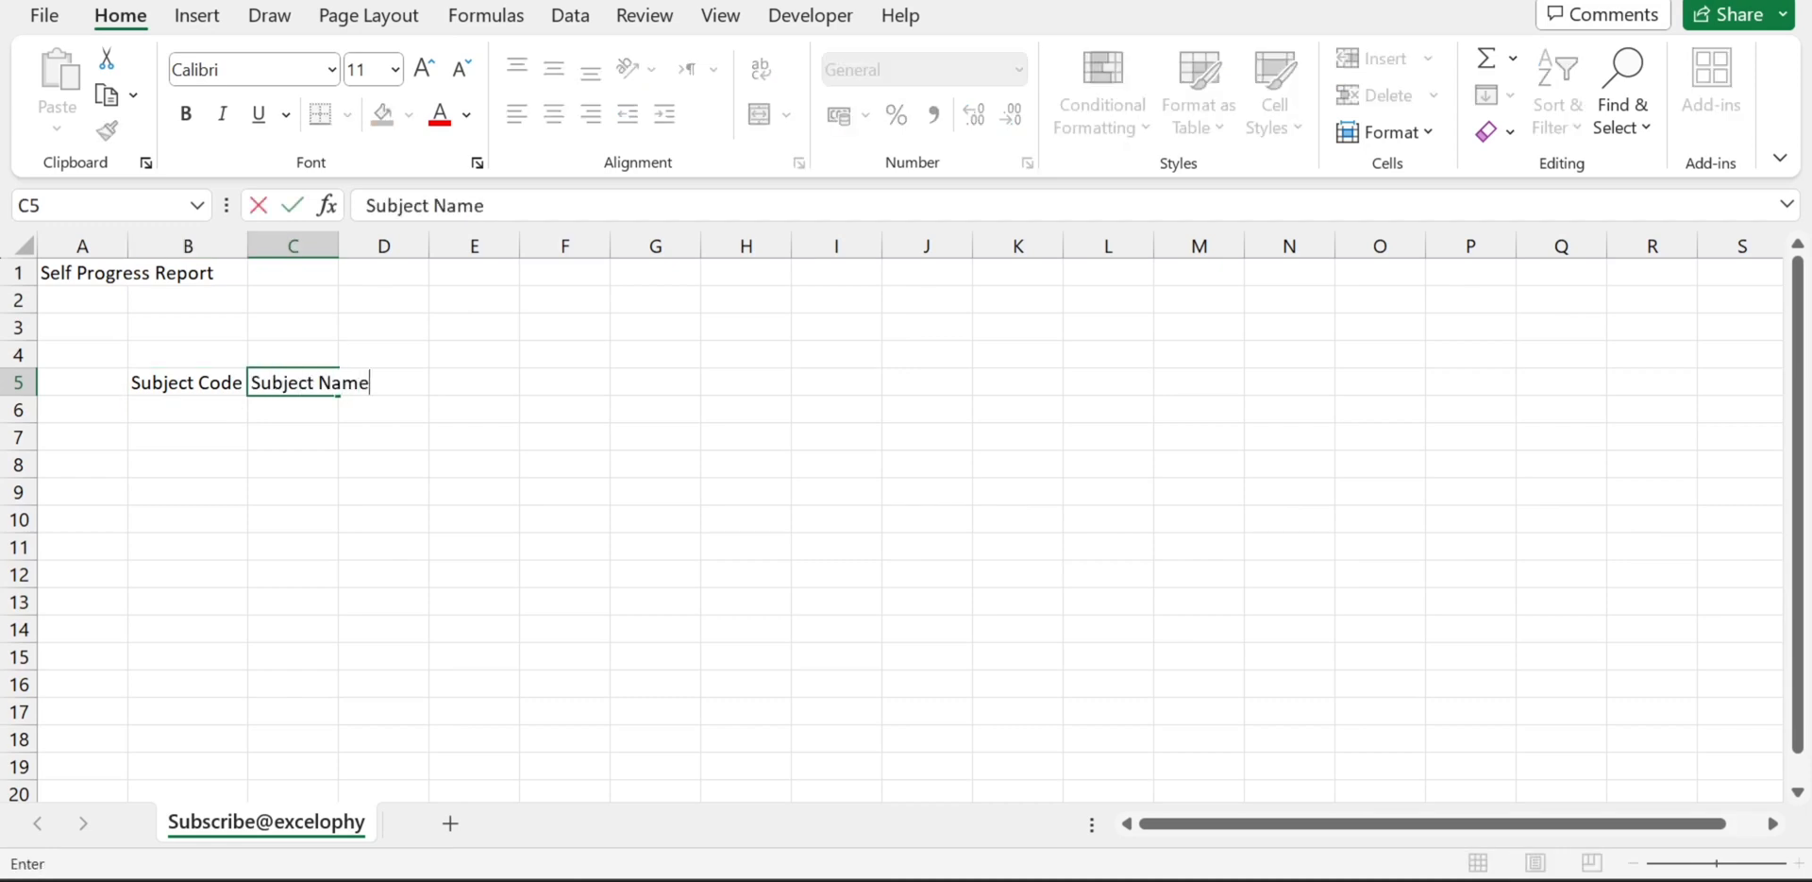
pyautogui.press('Tab')
pyautogui.click(294, 383)
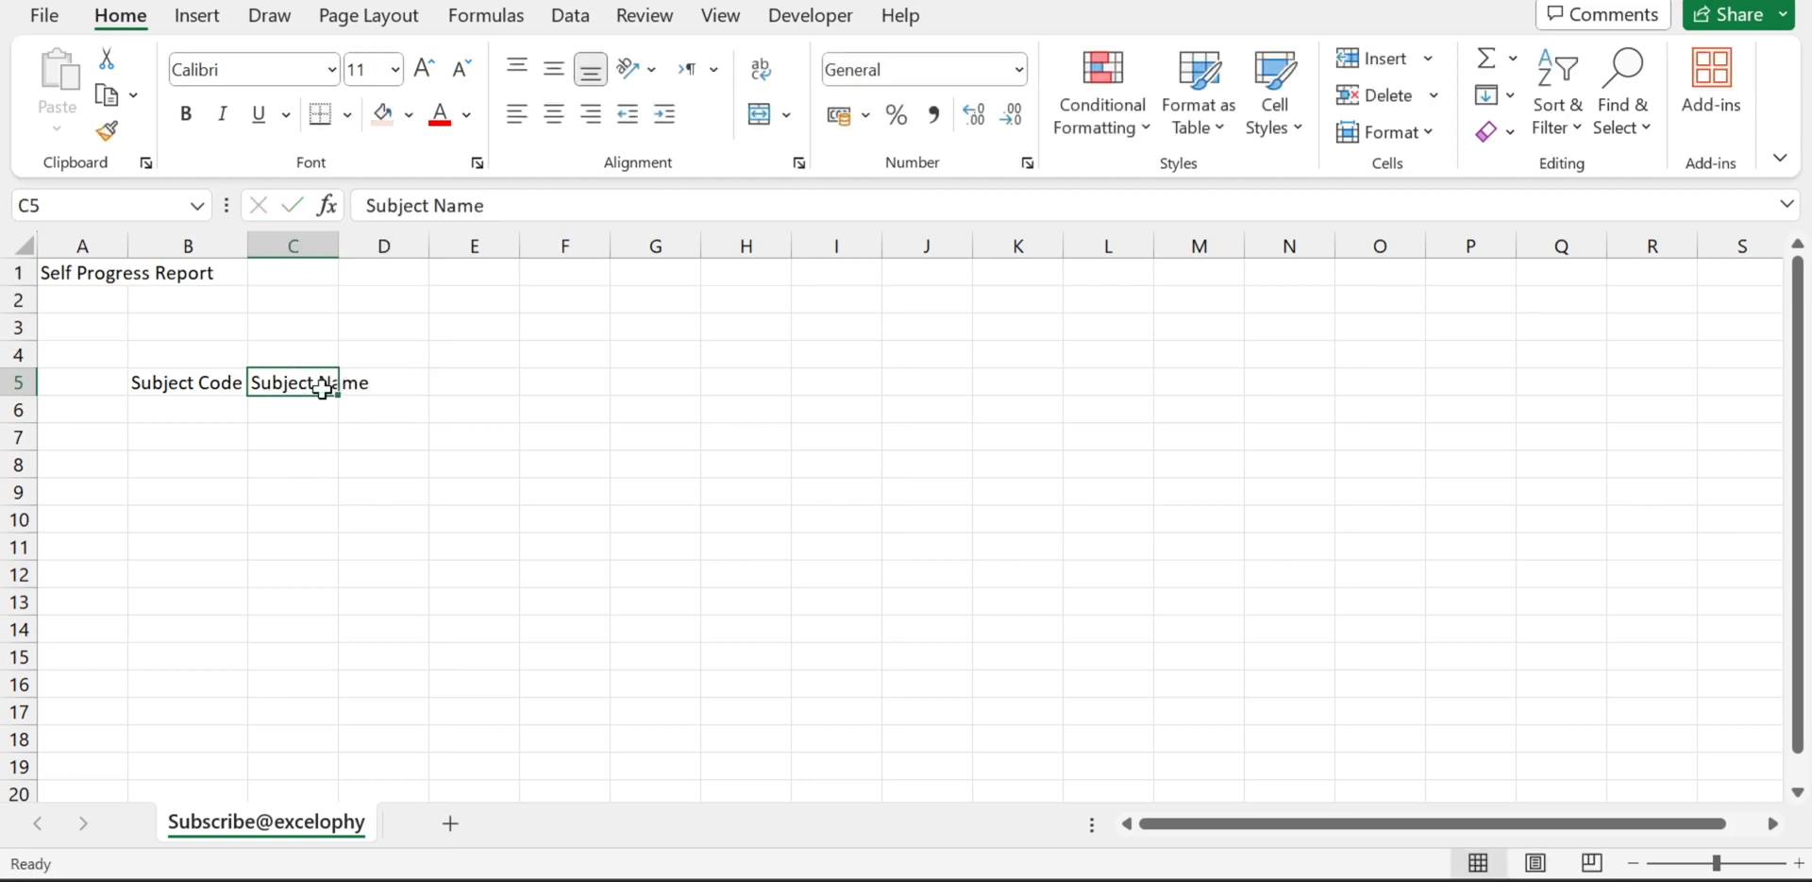
pyautogui.doubleClick(339, 246)
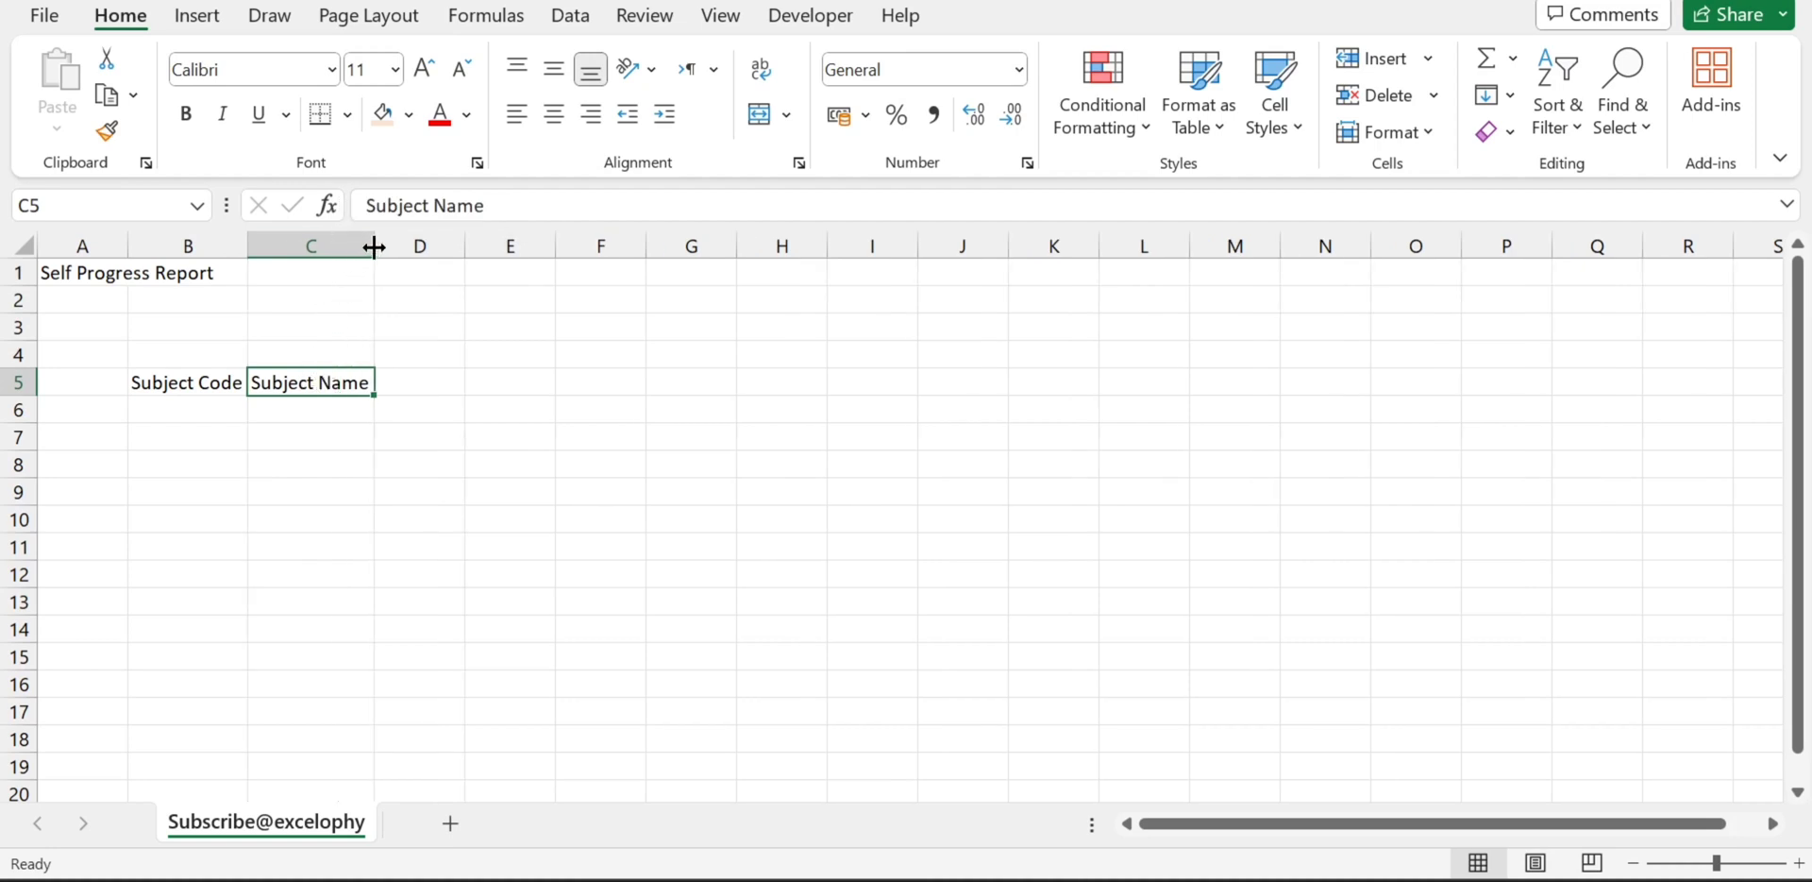
pyautogui.moveTo(373, 246); pyautogui.dragTo(501, 249)
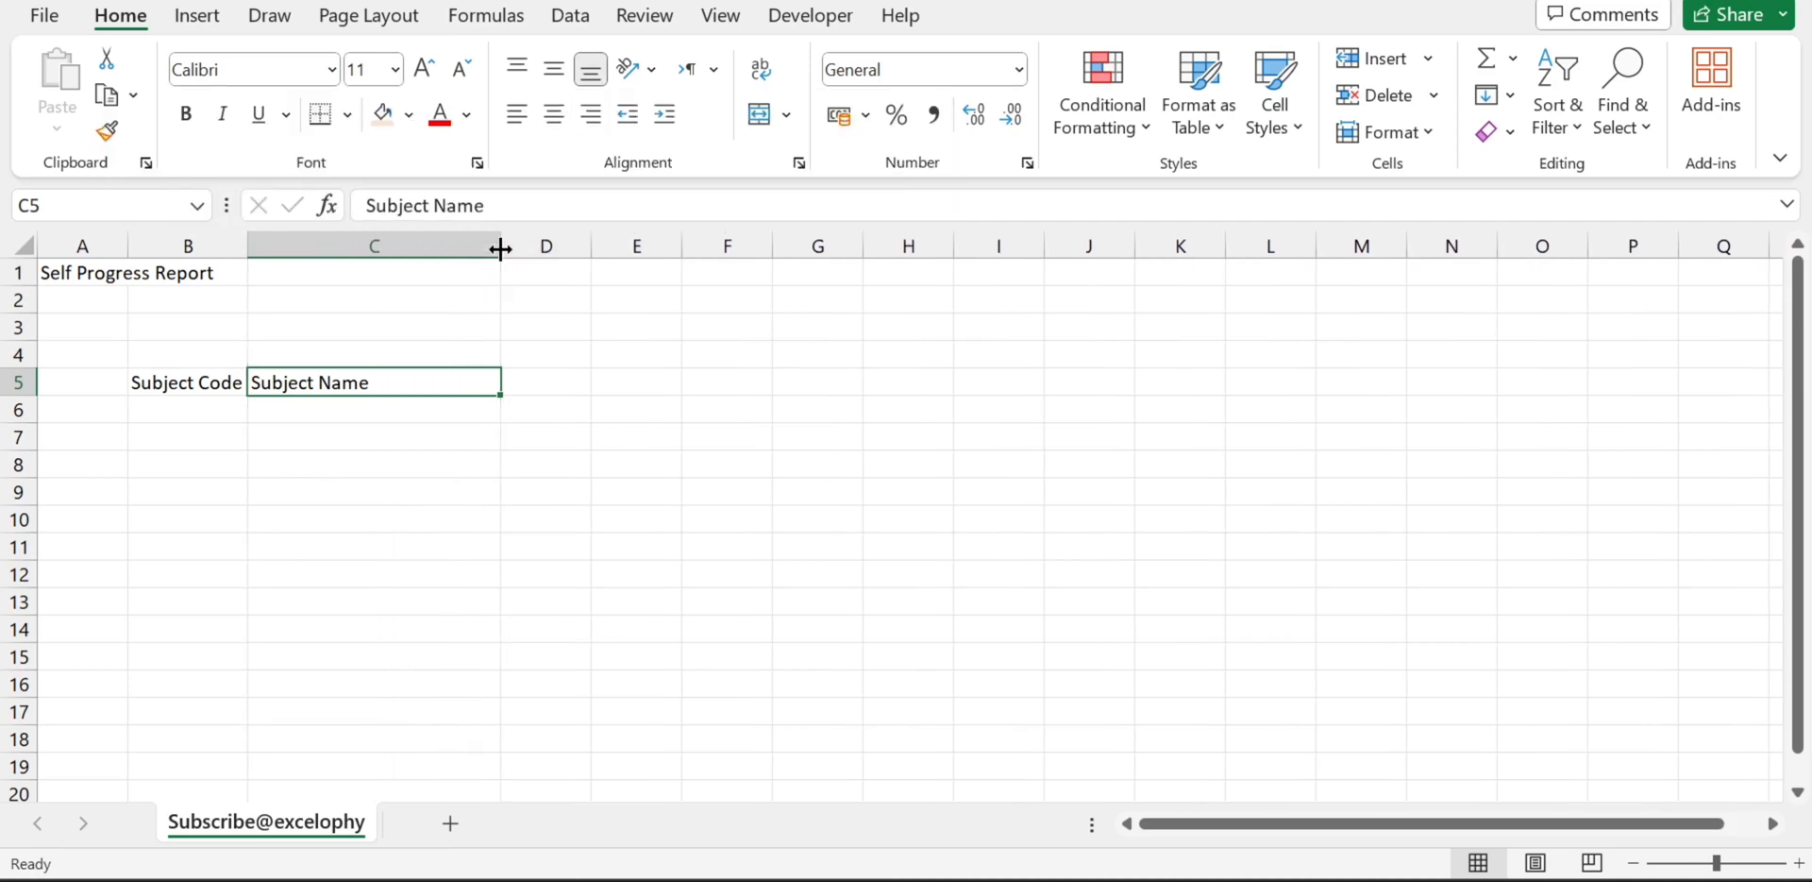
# - Add the header "Type" in cell D5, beside the Subject Name header
pyautogui.click(289, 404)
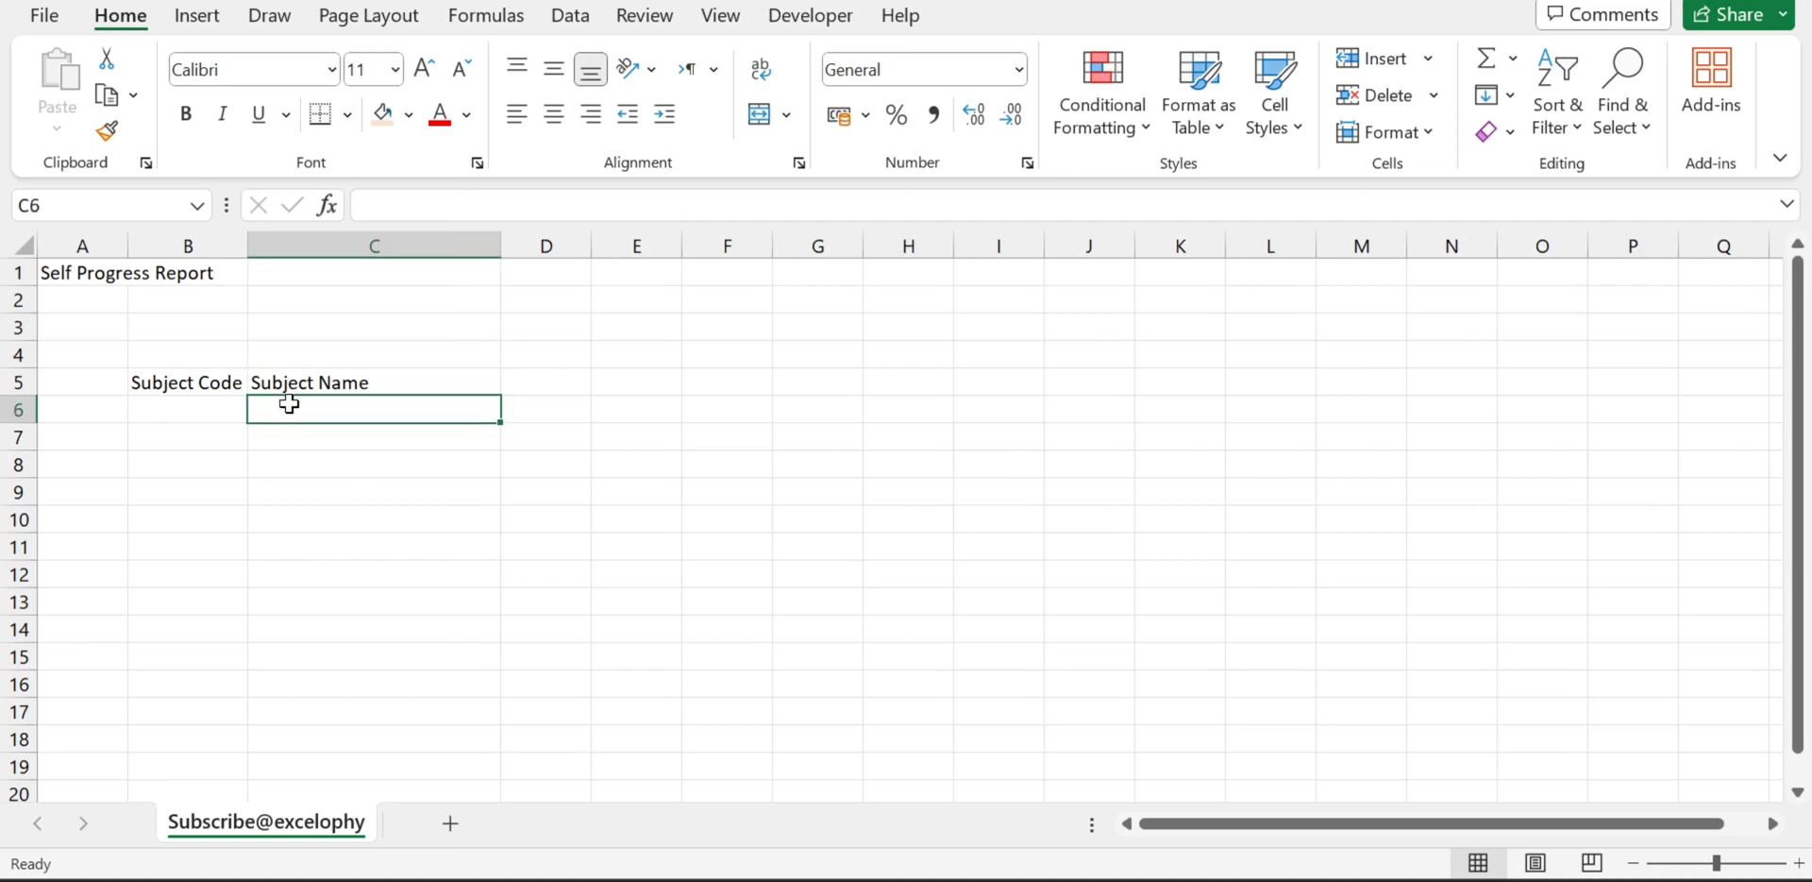
pyautogui.click(223, 406)
pyautogui.click(311, 410)
pyautogui.click(531, 382)
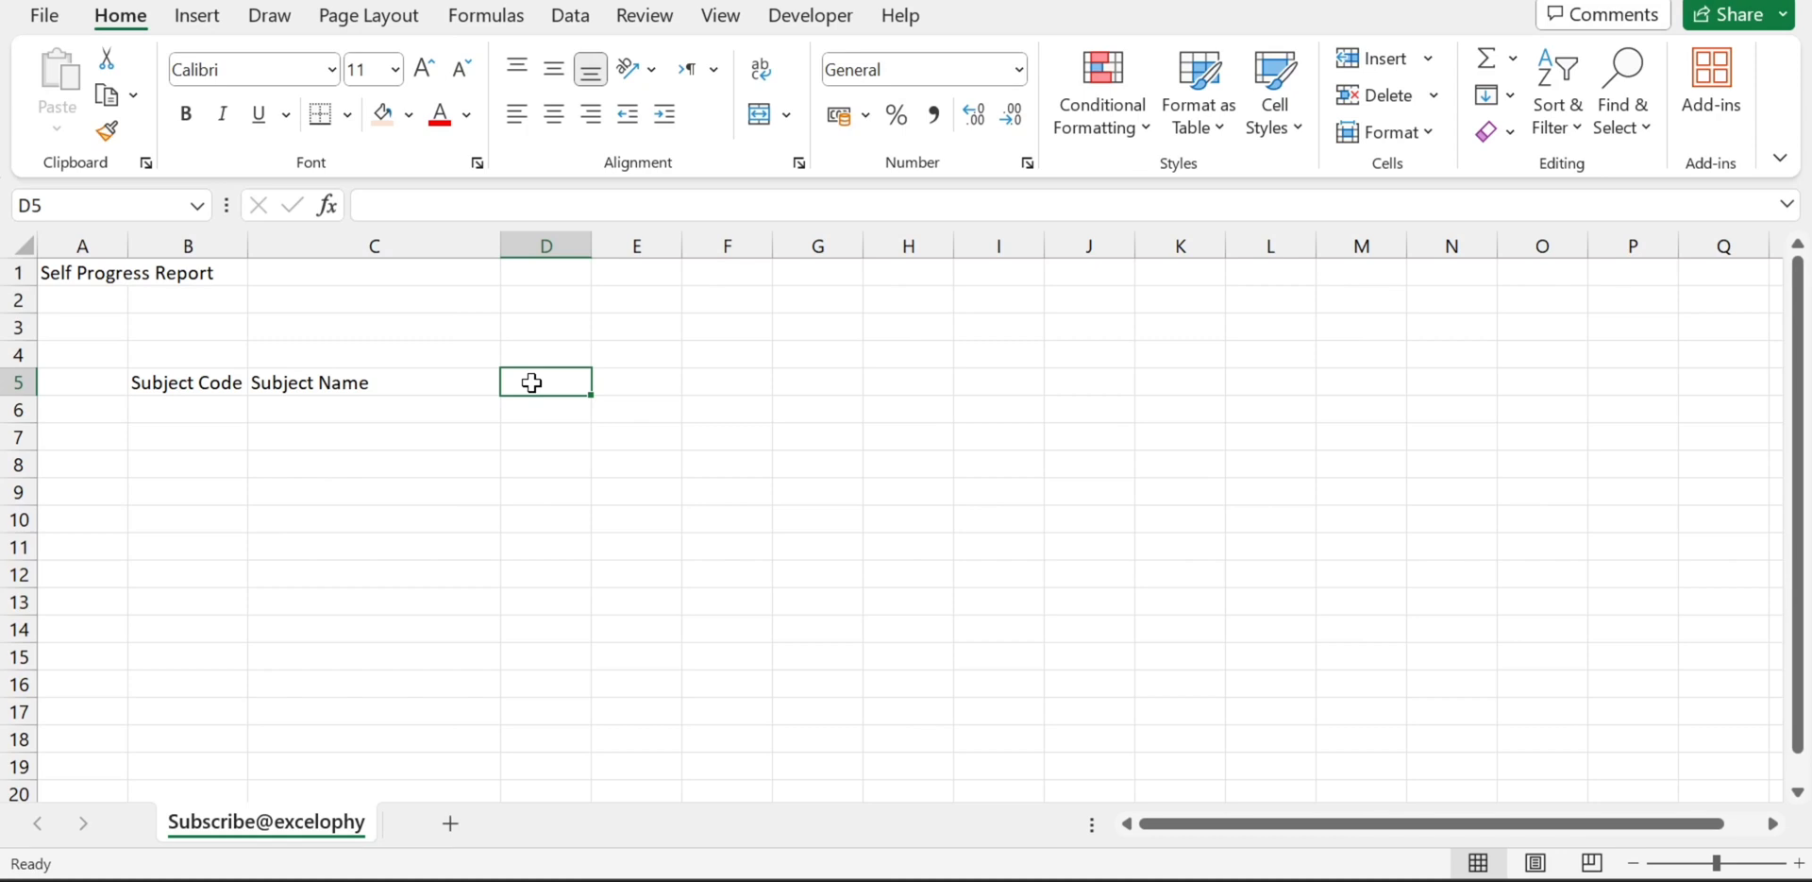
pyautogui.write('Type')
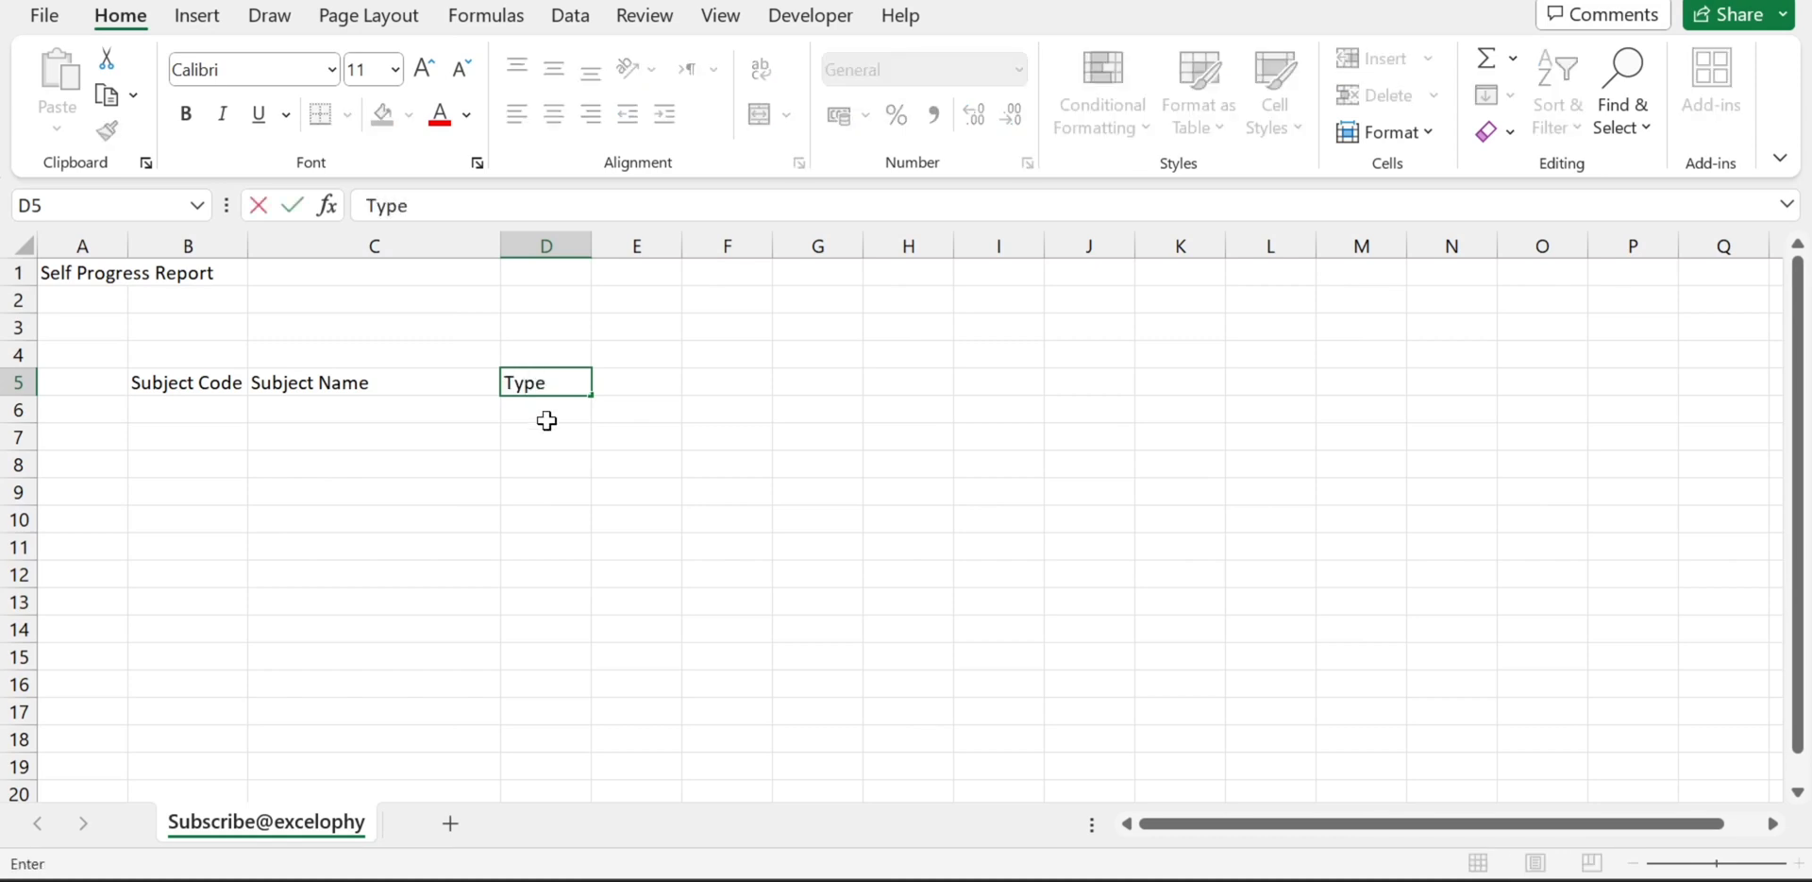
pyautogui.press('Tab')
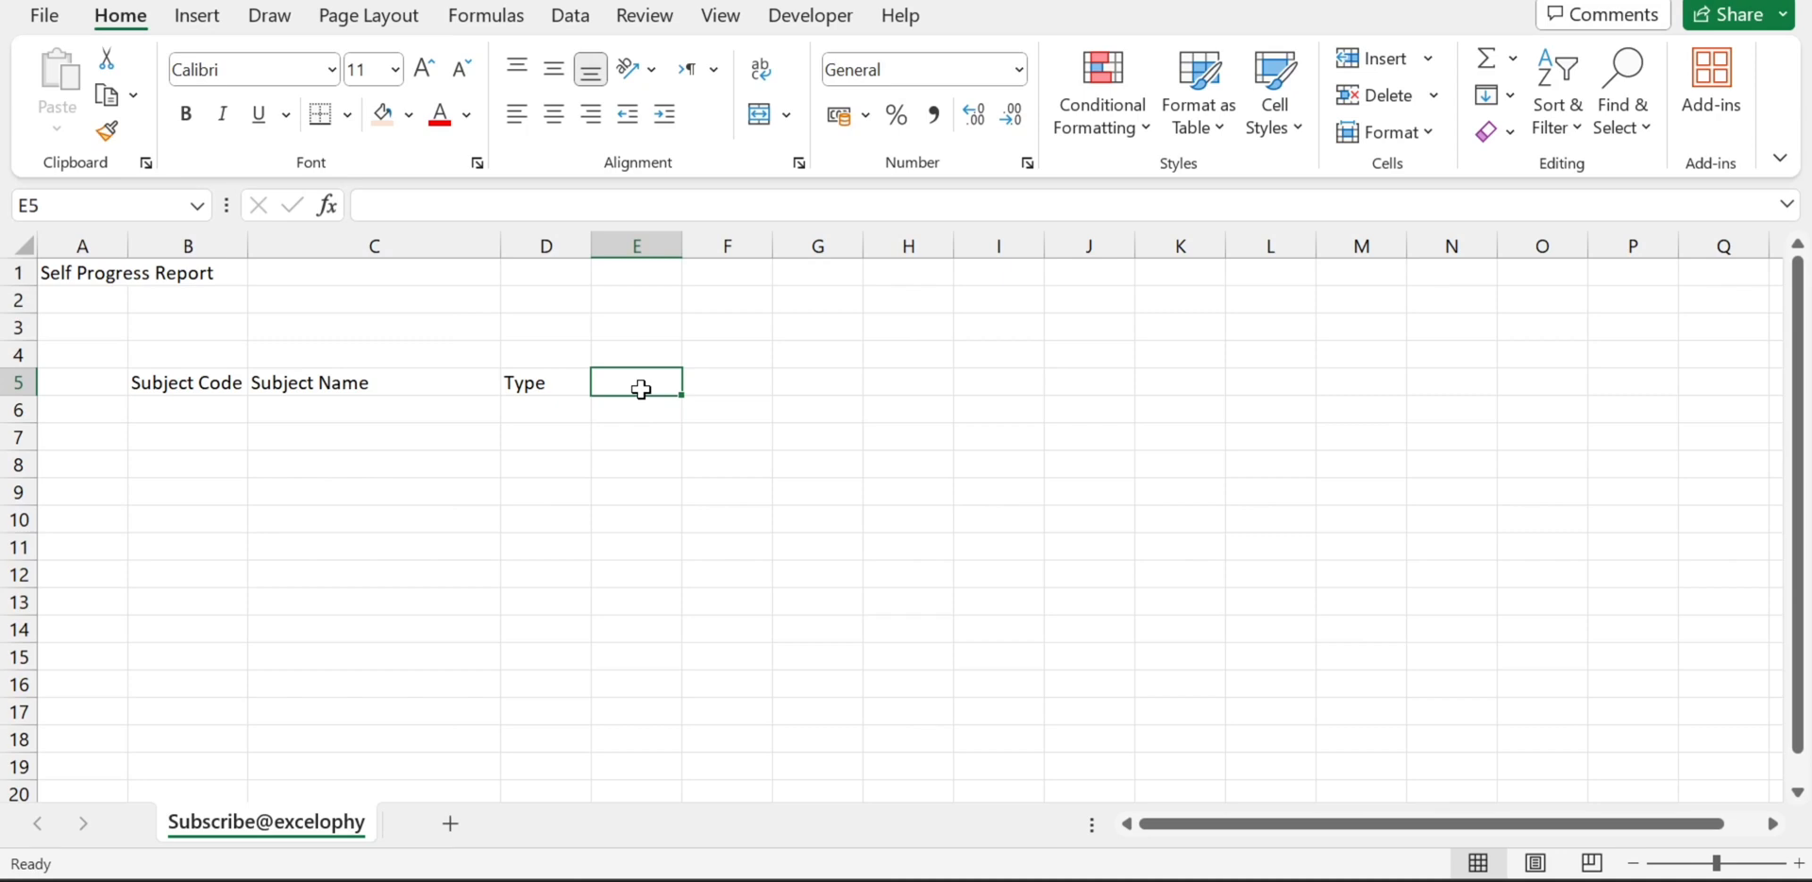
# - Enter "Day 01" in E5 and fill the series across row 5 up to Day 07 in K5
pyautogui.write('Day')
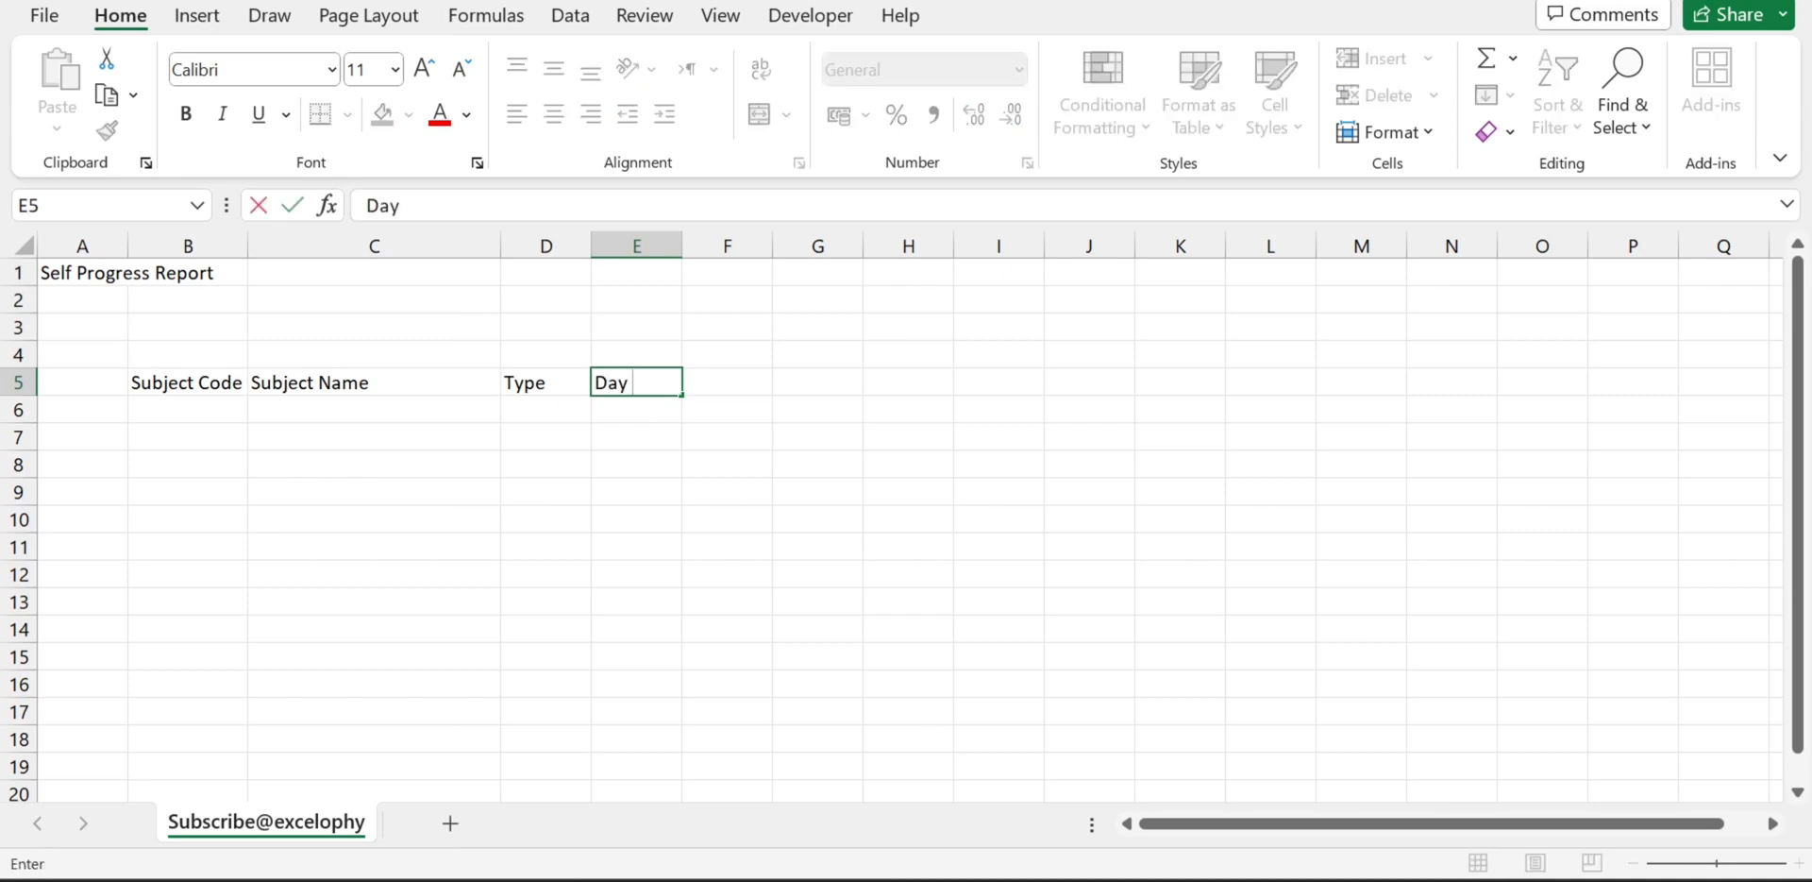
pyautogui.write(' 01')
pyautogui.press('Return')
pyautogui.click(641, 387)
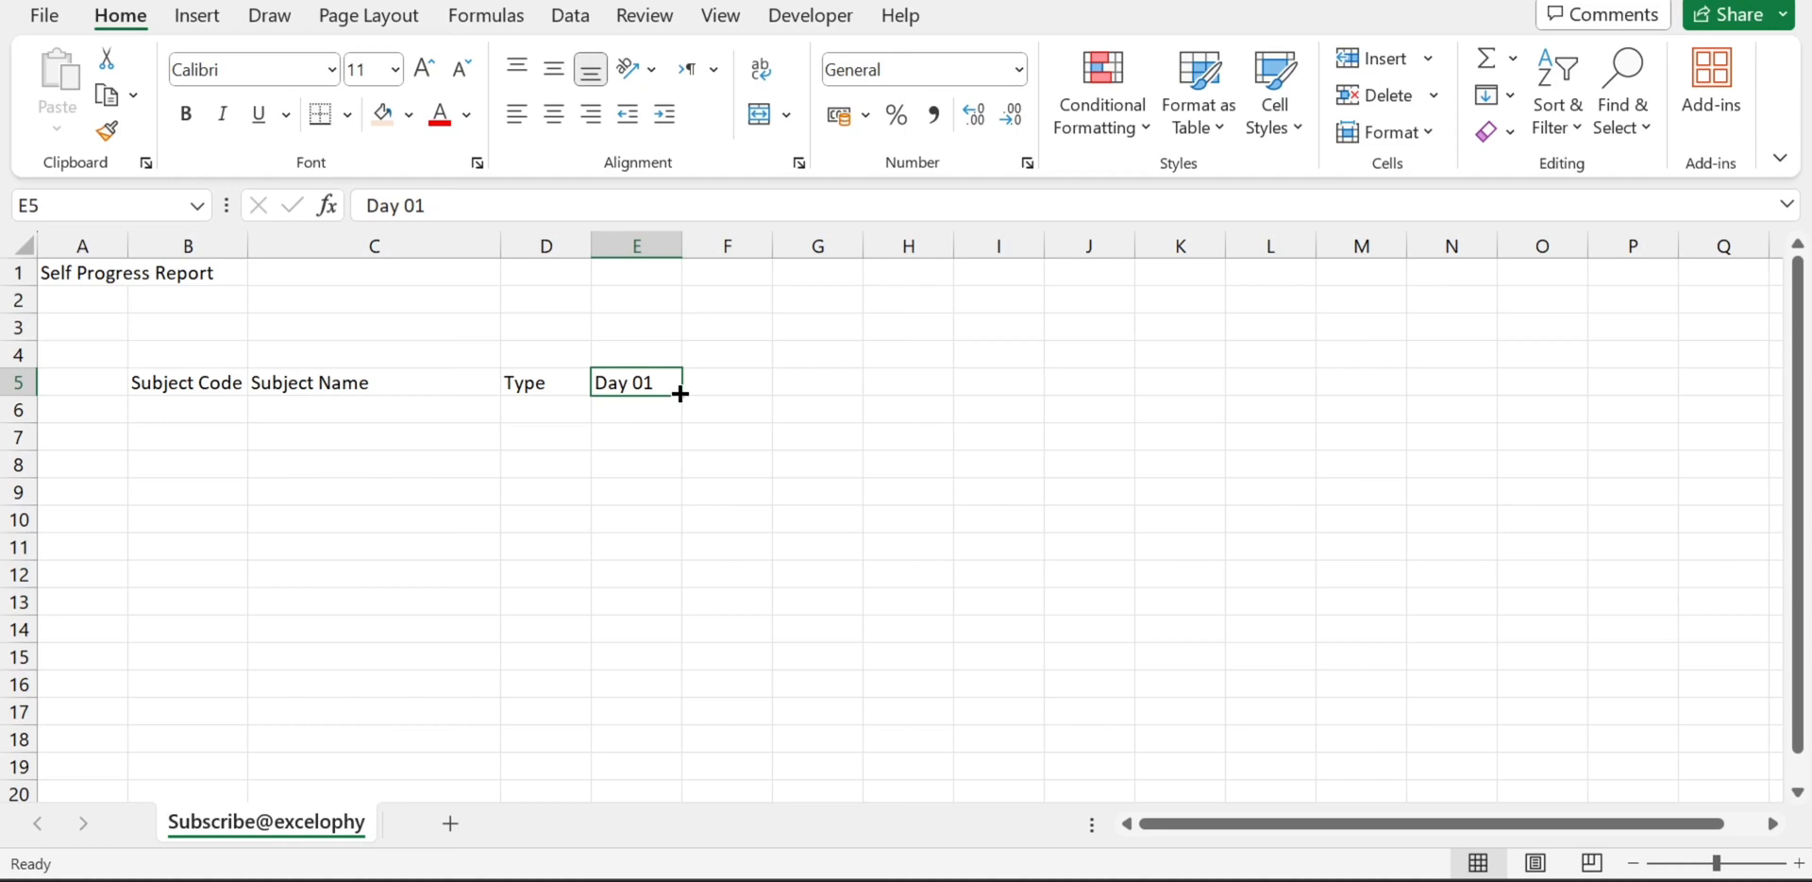
pyautogui.moveTo(680, 393); pyautogui.dragTo(1214, 387)
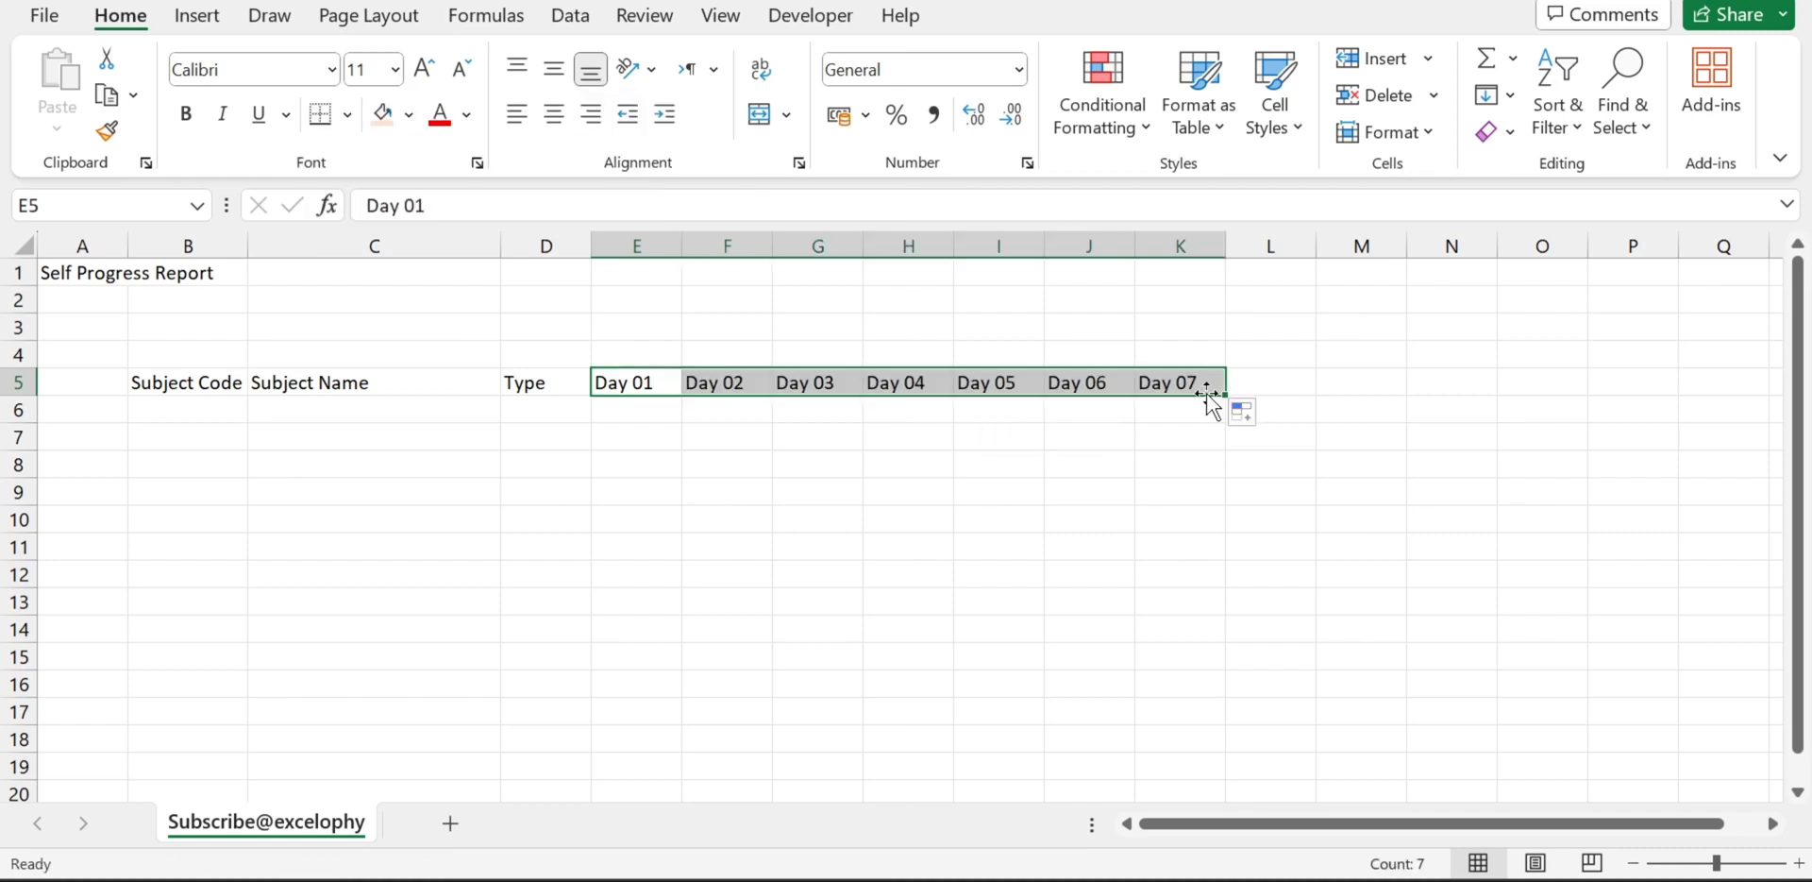
pyautogui.click(1248, 415)
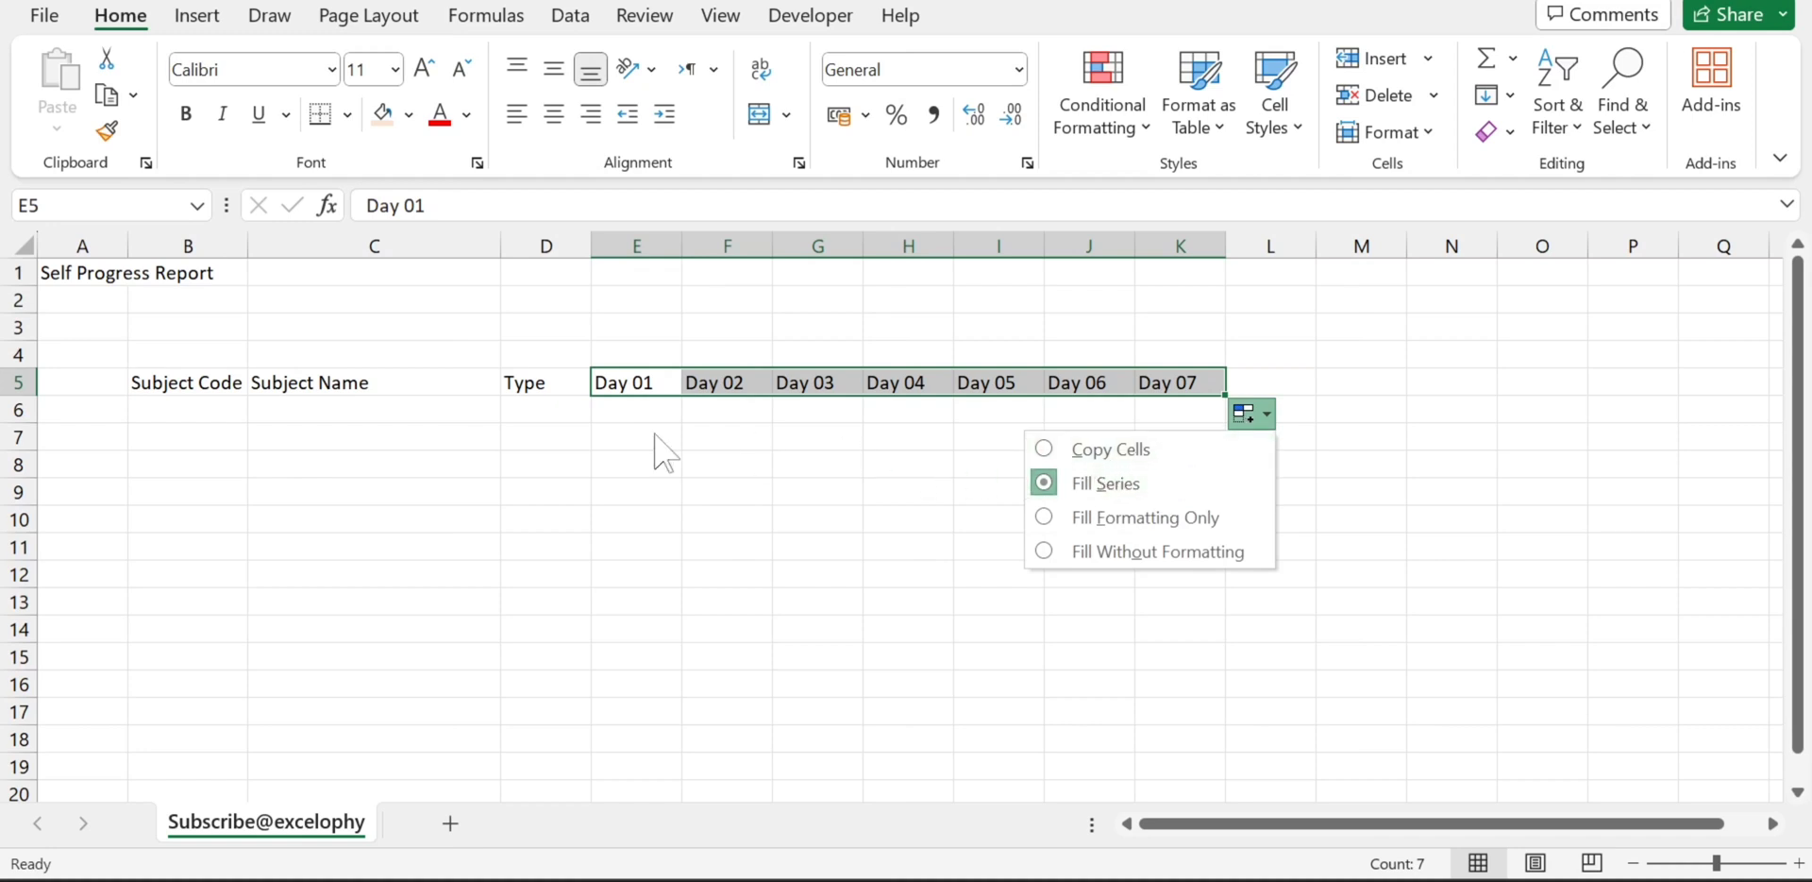
# - Enter the subject code E101 in cell B6 under the Subject Code header
pyautogui.click(210, 410)
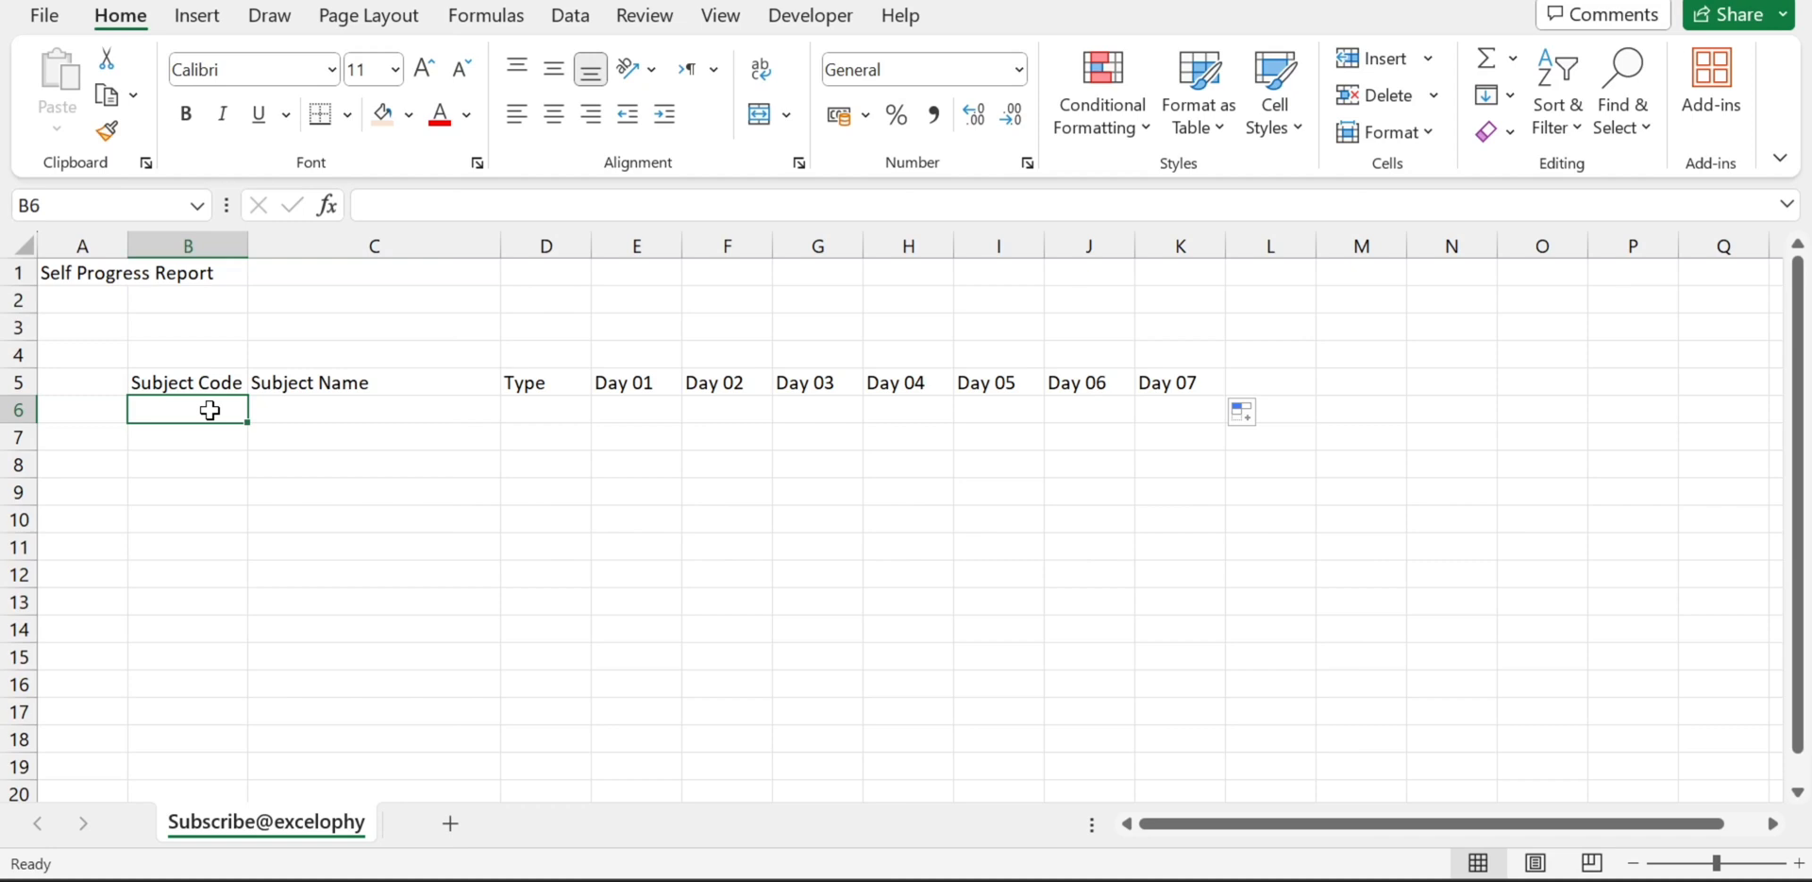
pyautogui.write('E10')
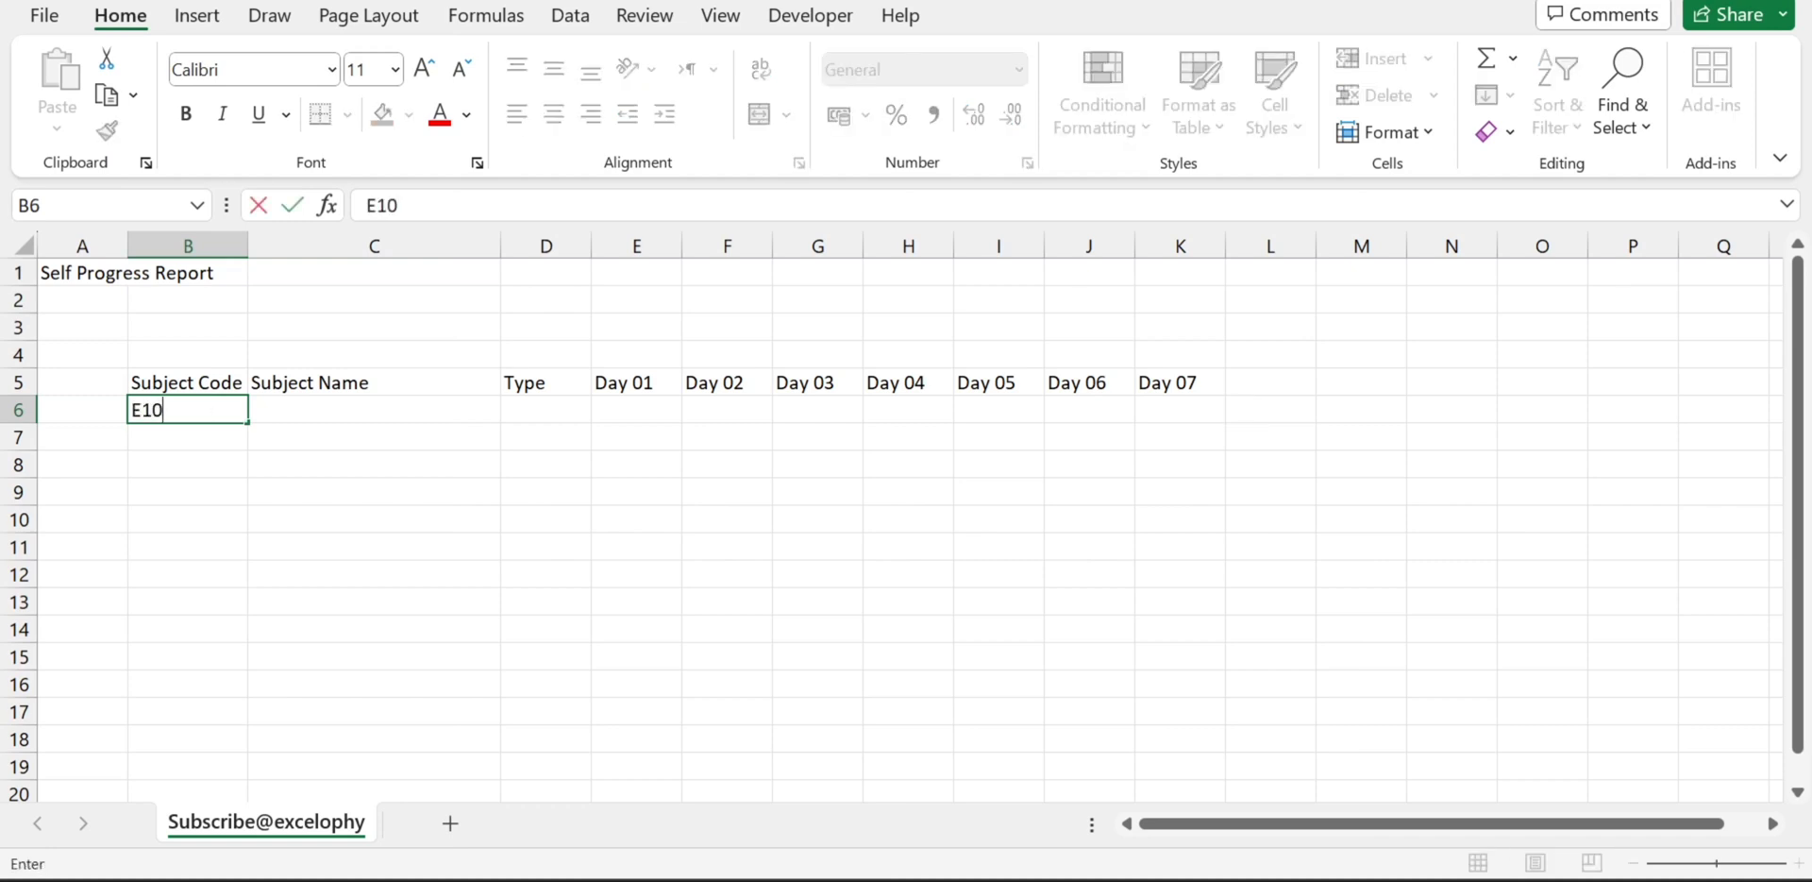
pyautogui.write('1')
pyautogui.press('Tab')
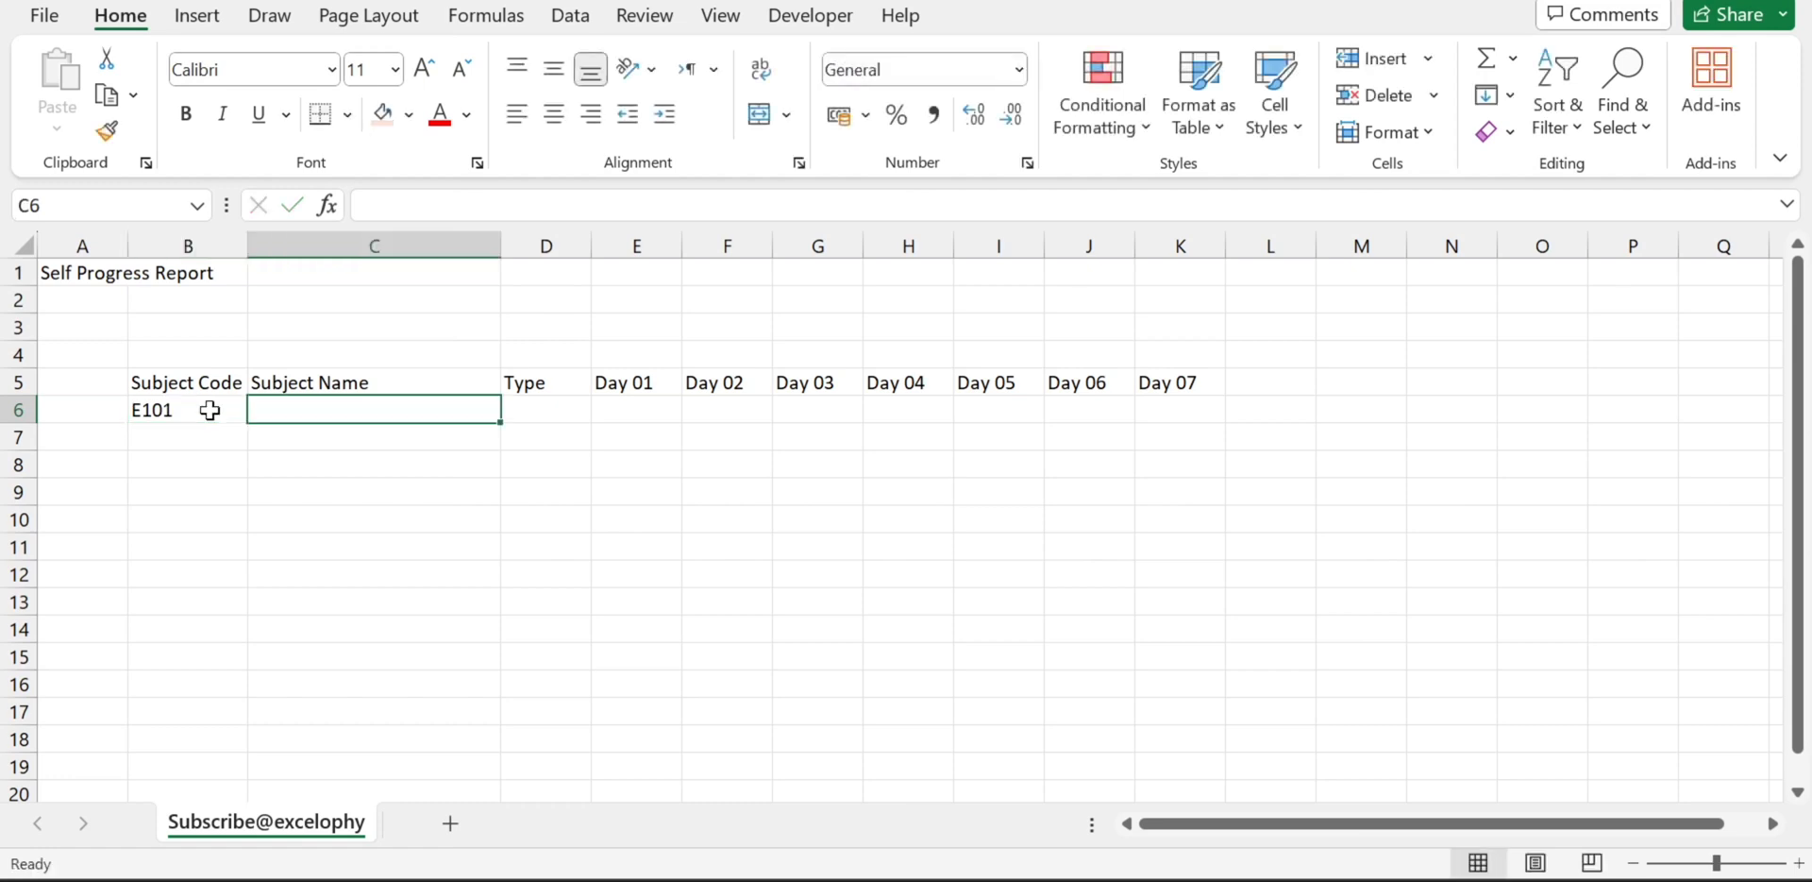
pyautogui.click(209, 410)
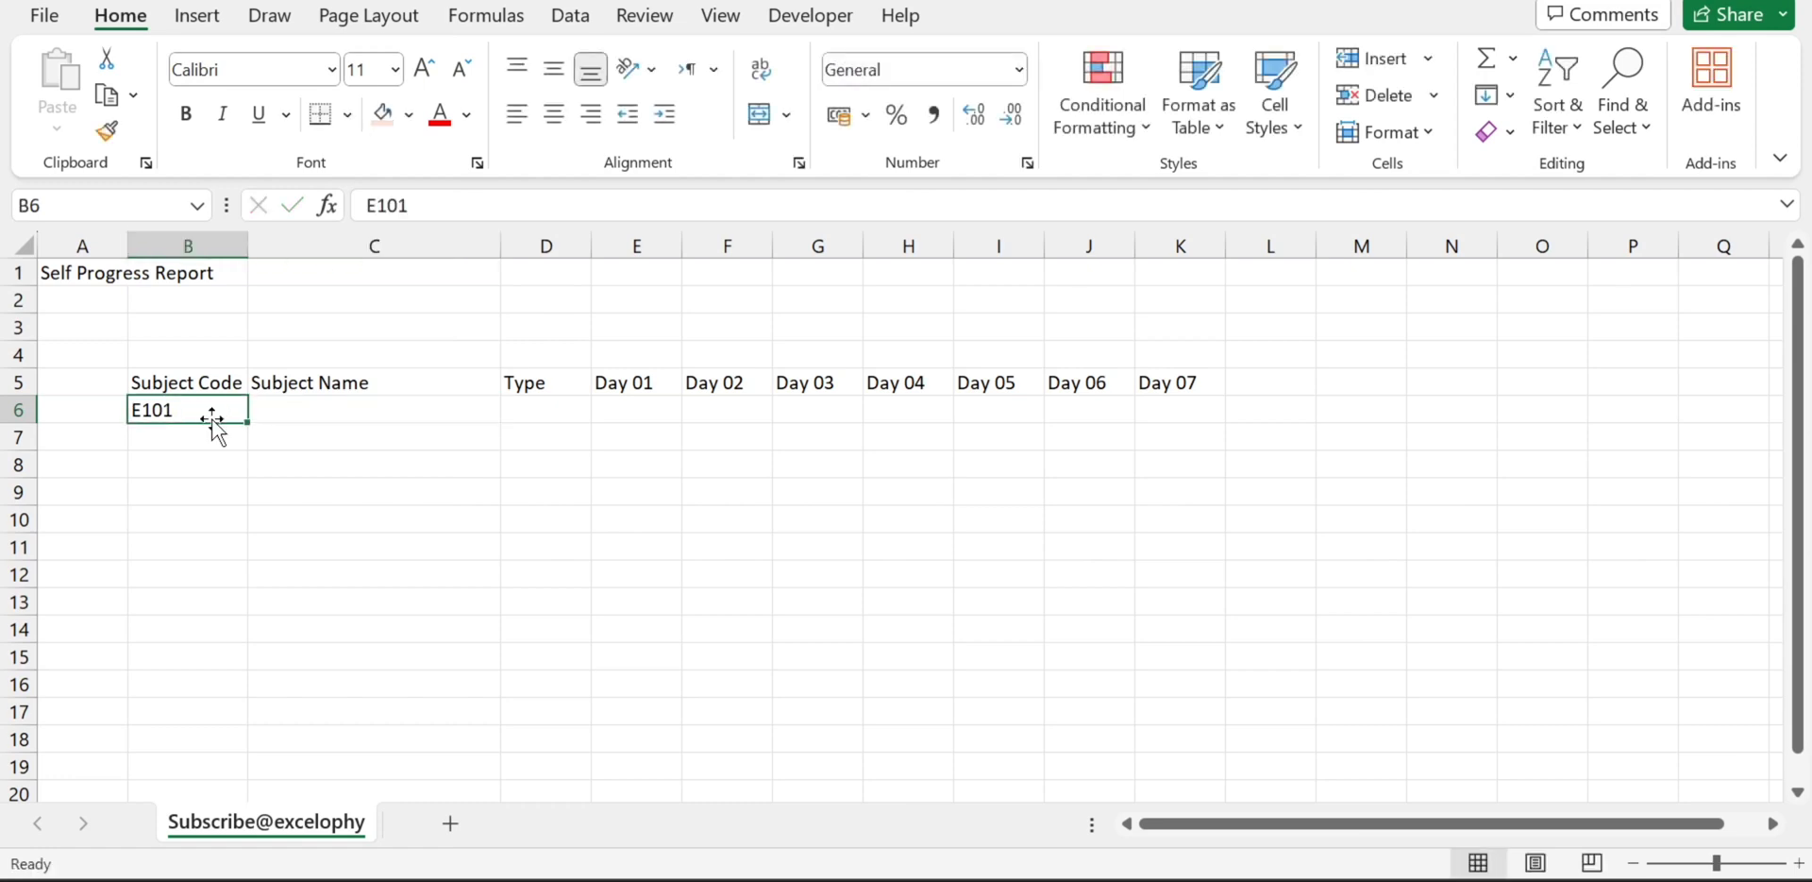
# - Enter "English Communication" as the subject name in cell C6
pyautogui.click(293, 407)
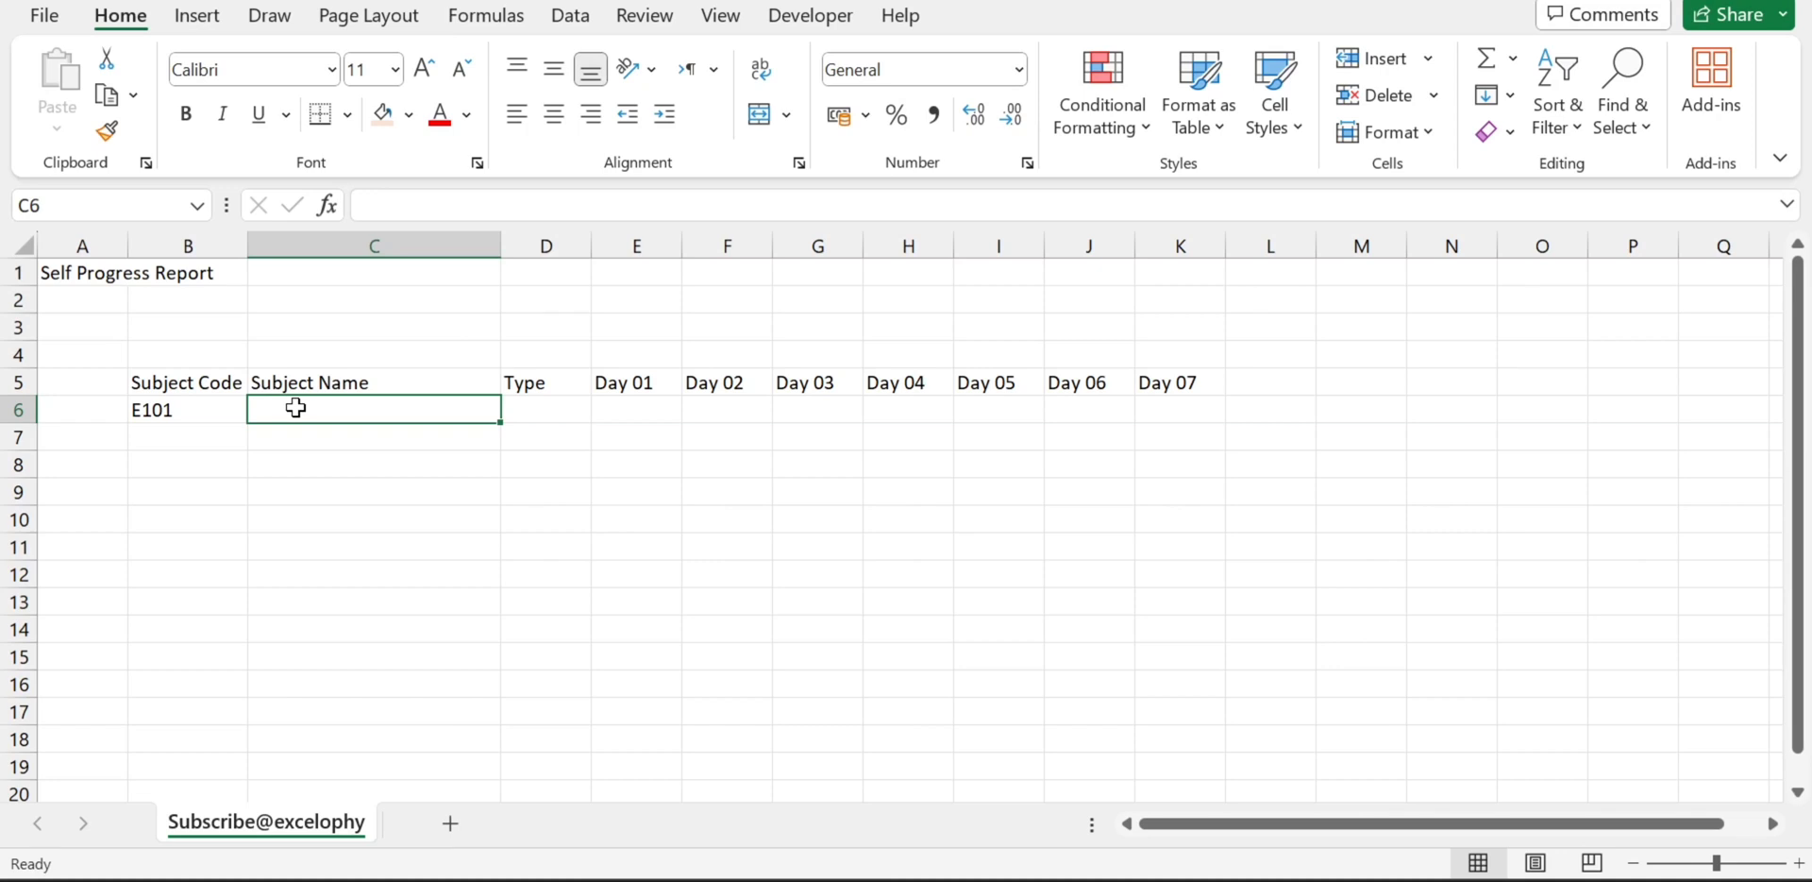
pyautogui.write('En')
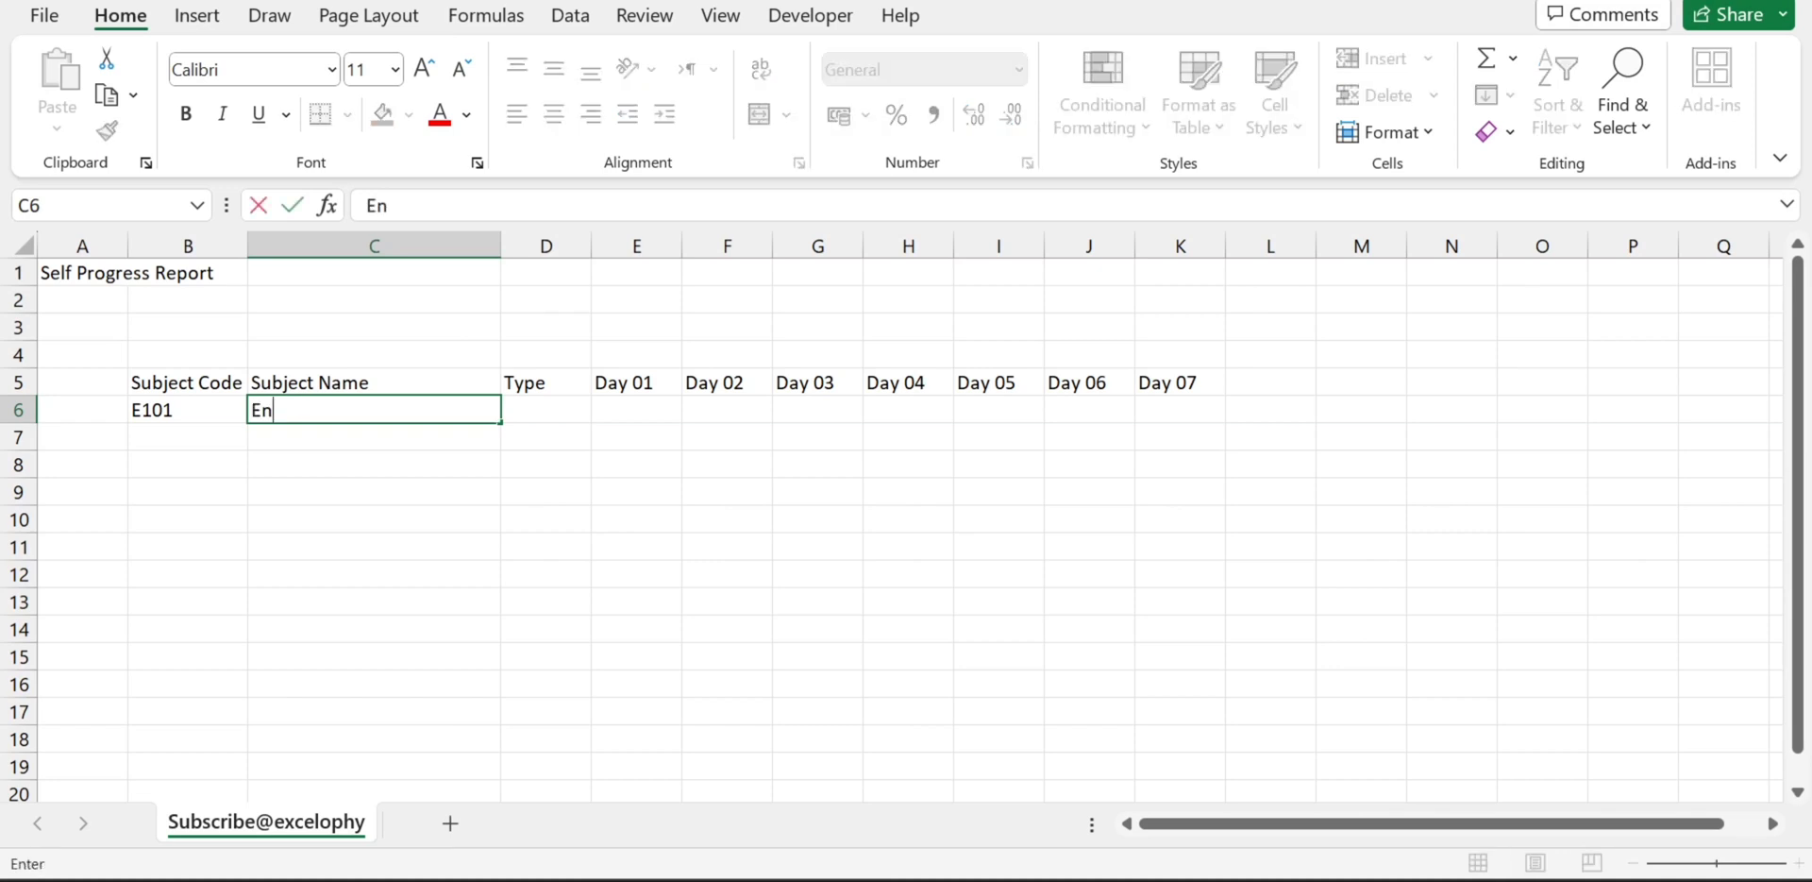
pyautogui.write('glish')
pyautogui.click(300, 410)
pyautogui.write('Co')
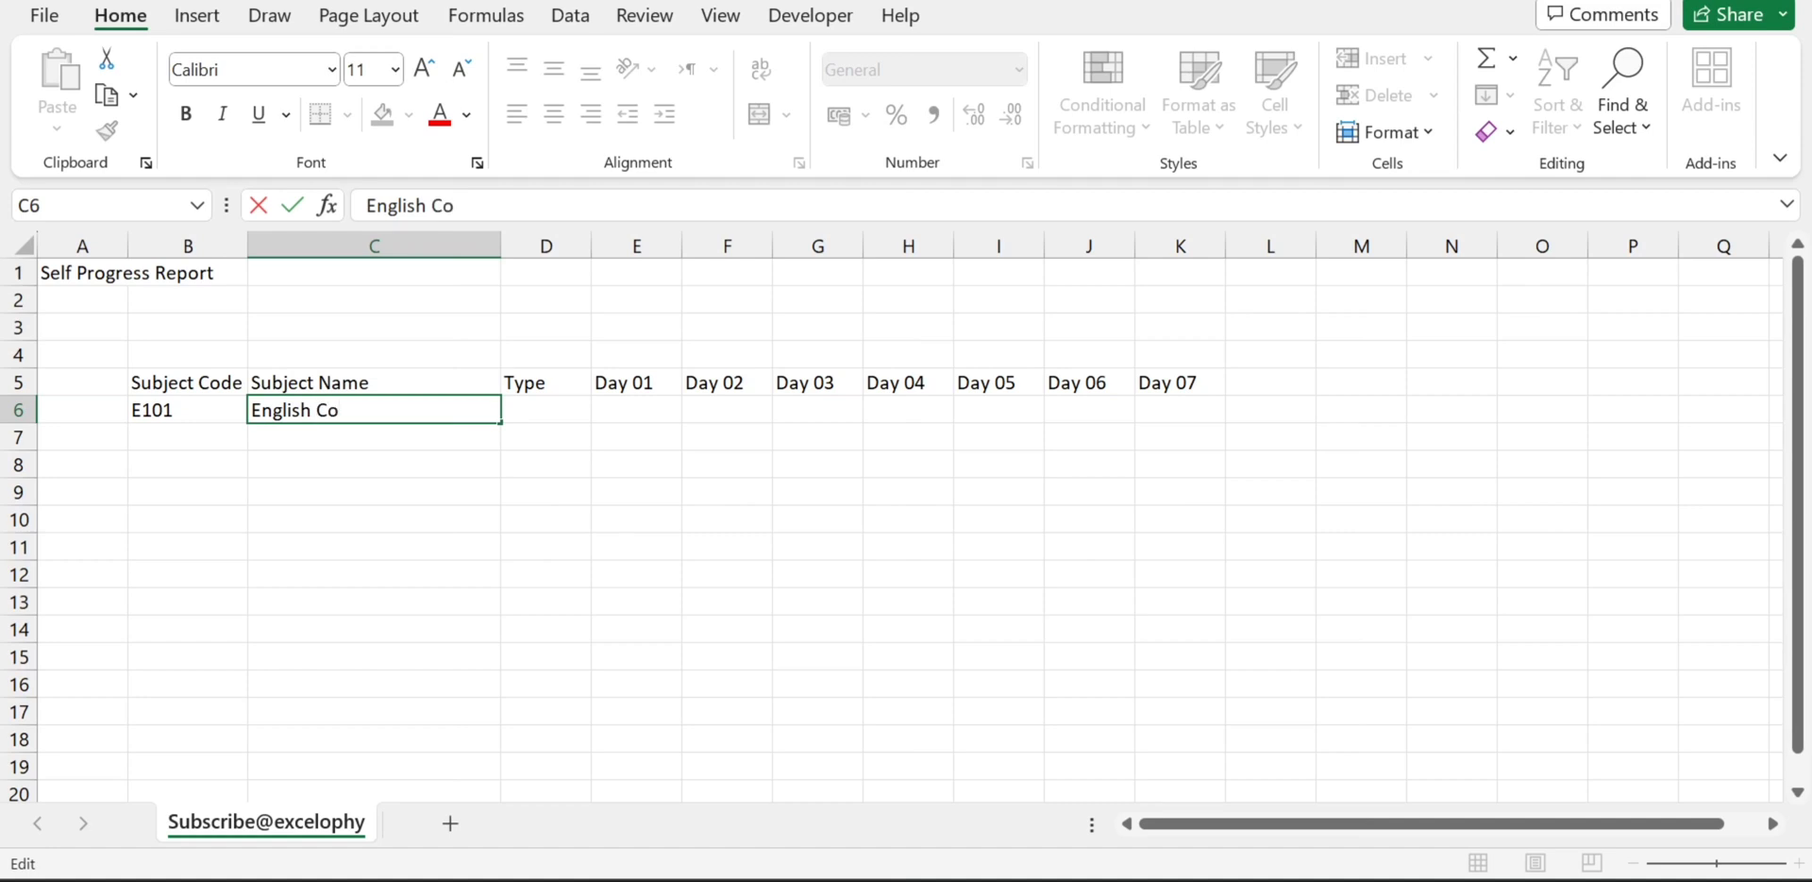
pyautogui.write('mmunication')
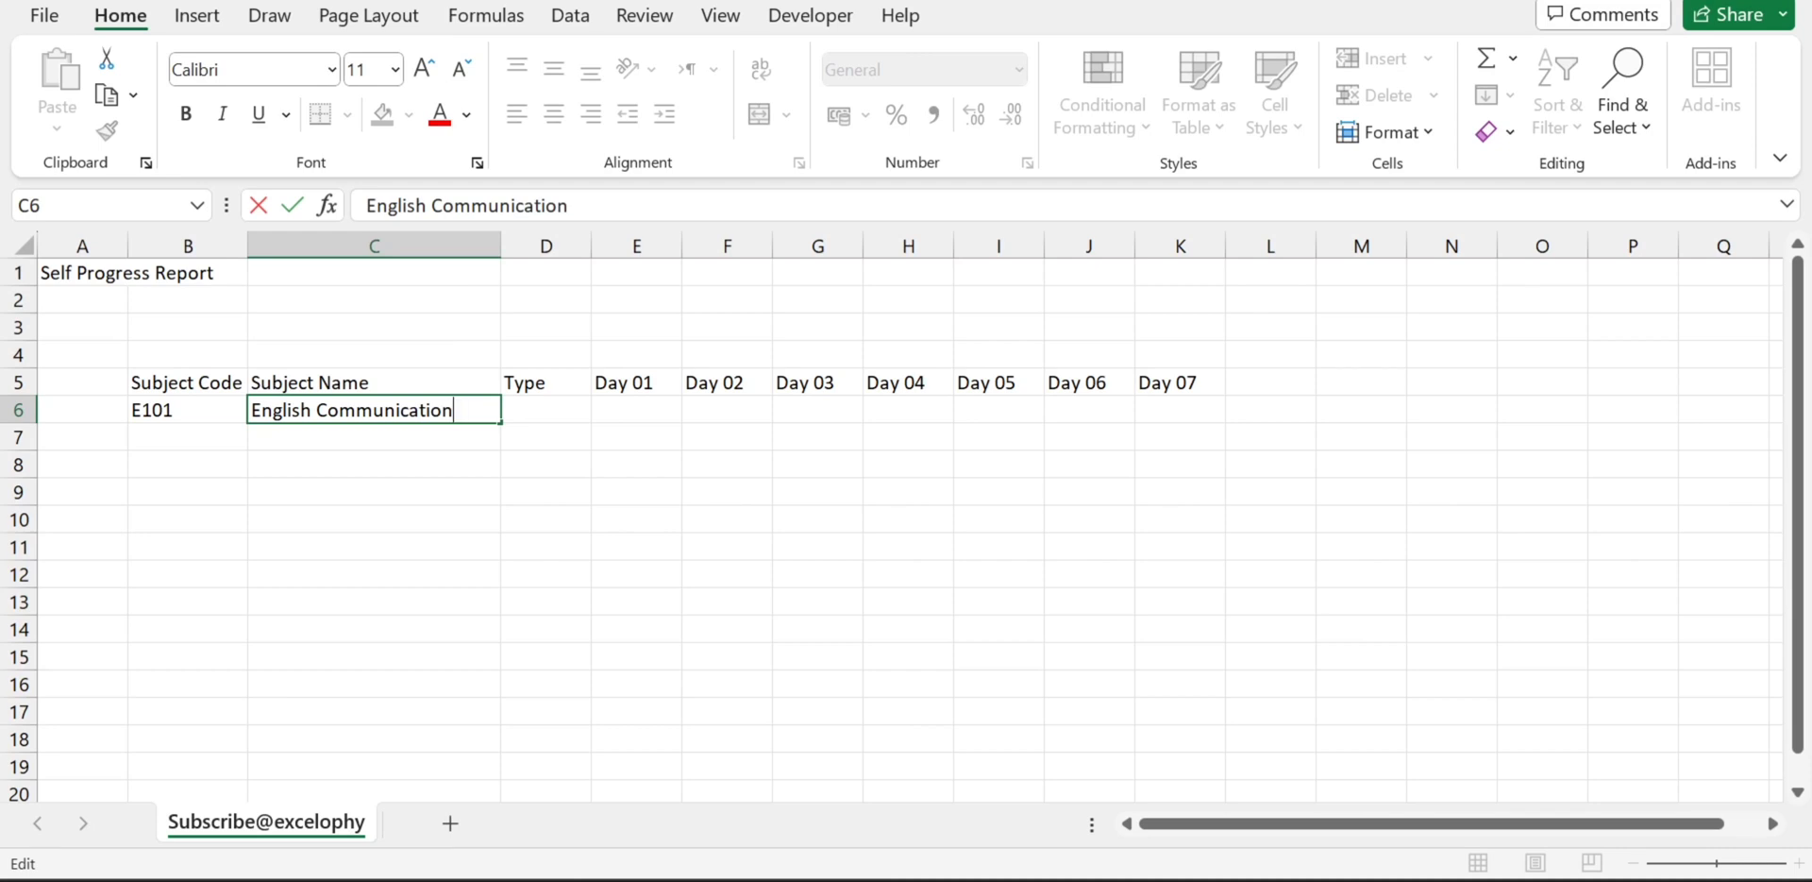
pyautogui.press('Tab')
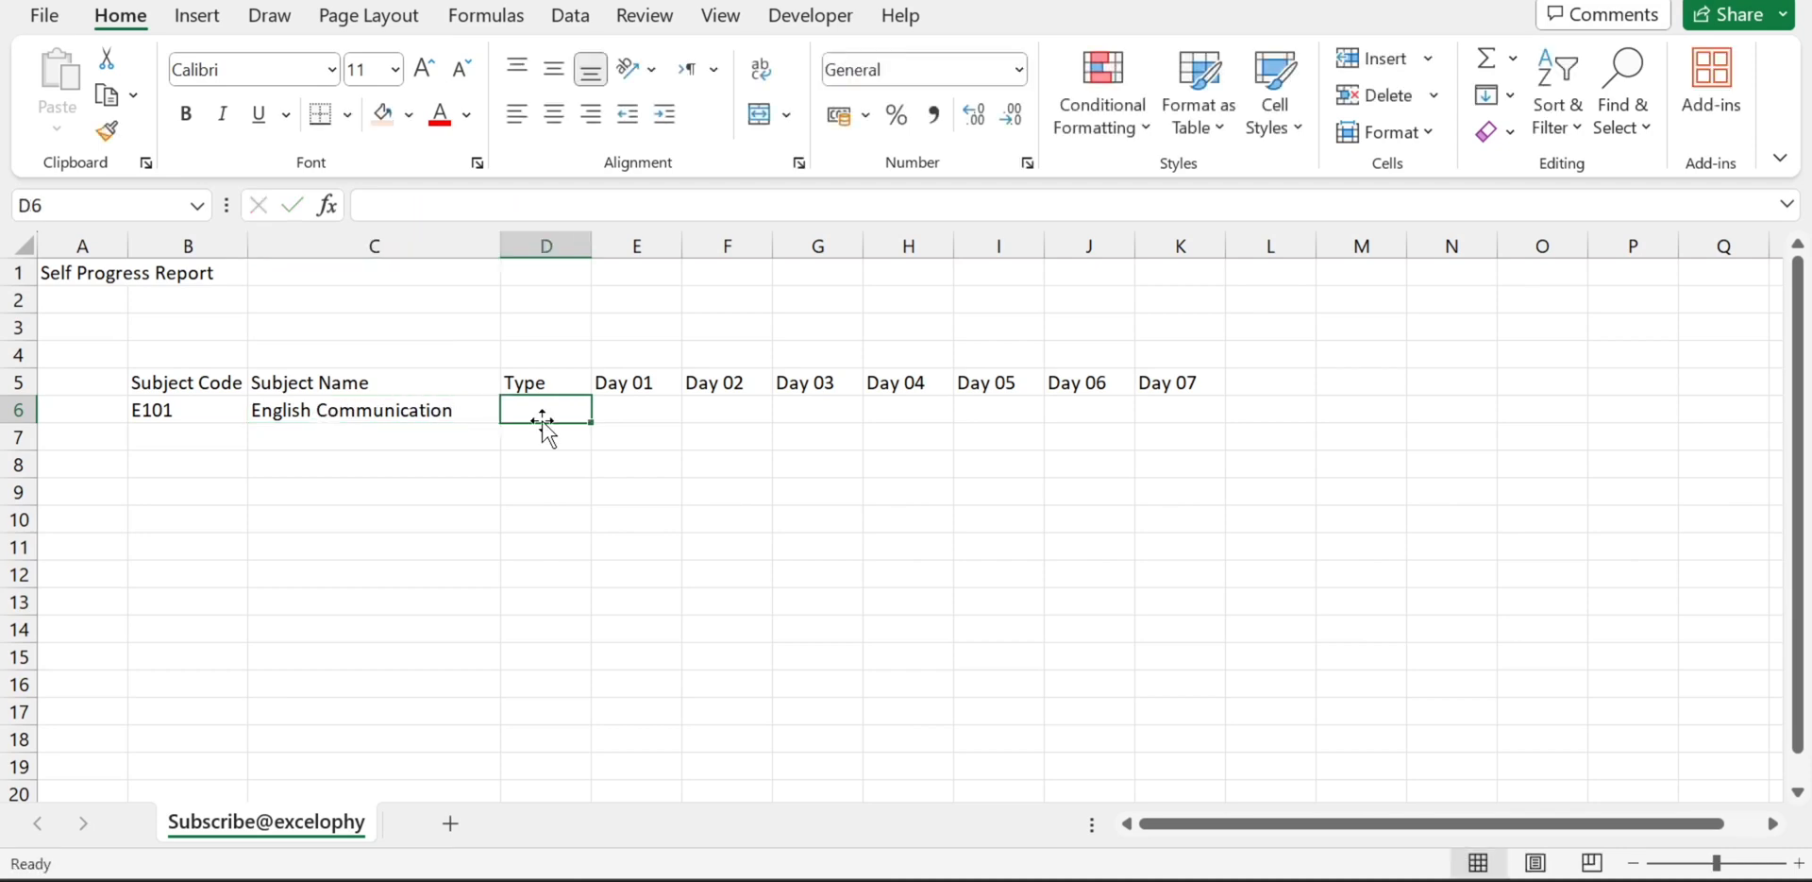
pyautogui.write('Theor')
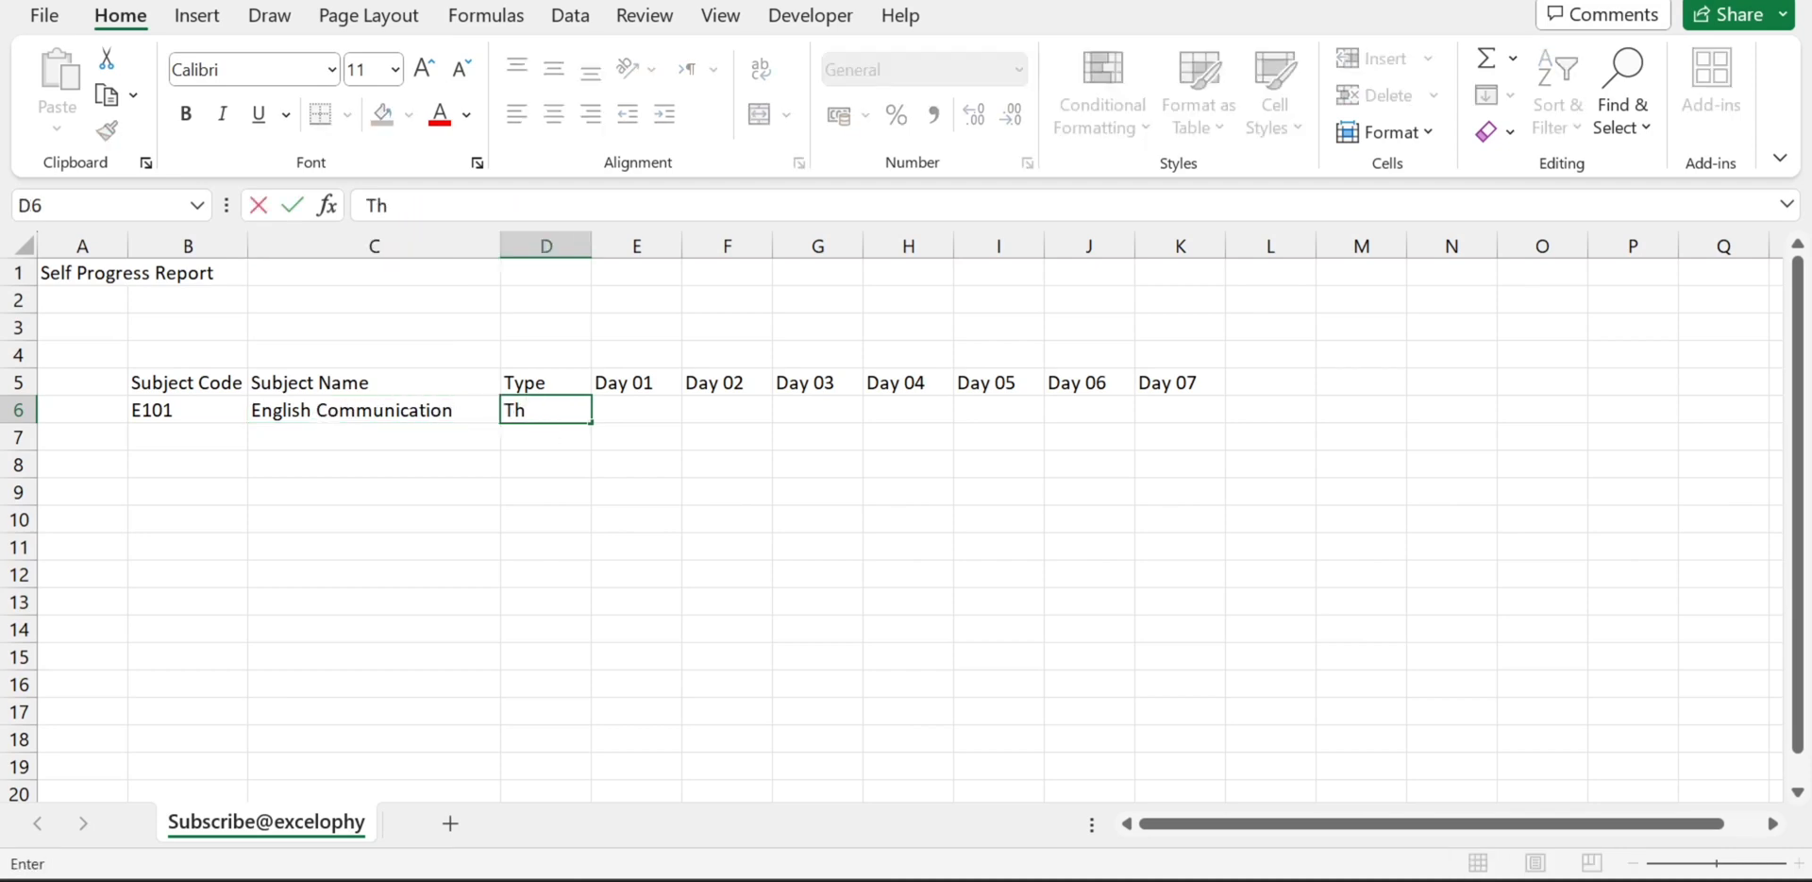
pyautogui.write('y')
pyautogui.press('BackSpace')
pyautogui.press('BackSpace')
pyautogui.press('BackSpace')
pyautogui.press('BackSpace')
pyautogui.press('BackSpace')
pyautogui.press('BackSpace')
pyautogui.write('Practical')
pyautogui.write('heory')
pyautogui.press('Tab')
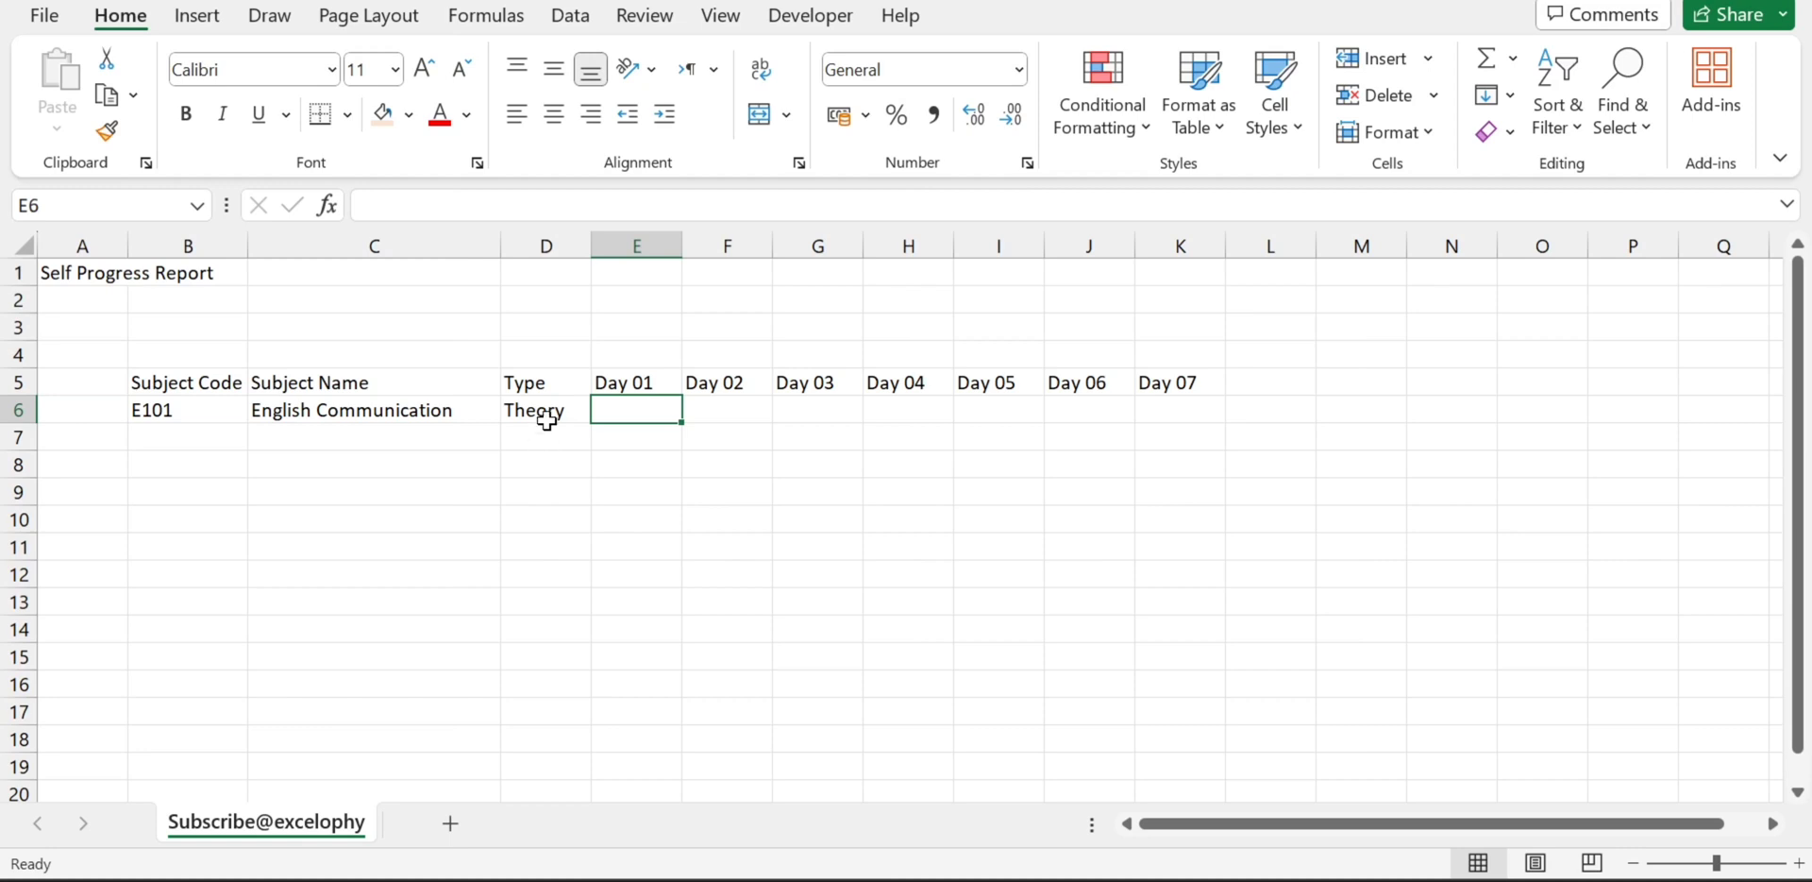
pyautogui.click(546, 414)
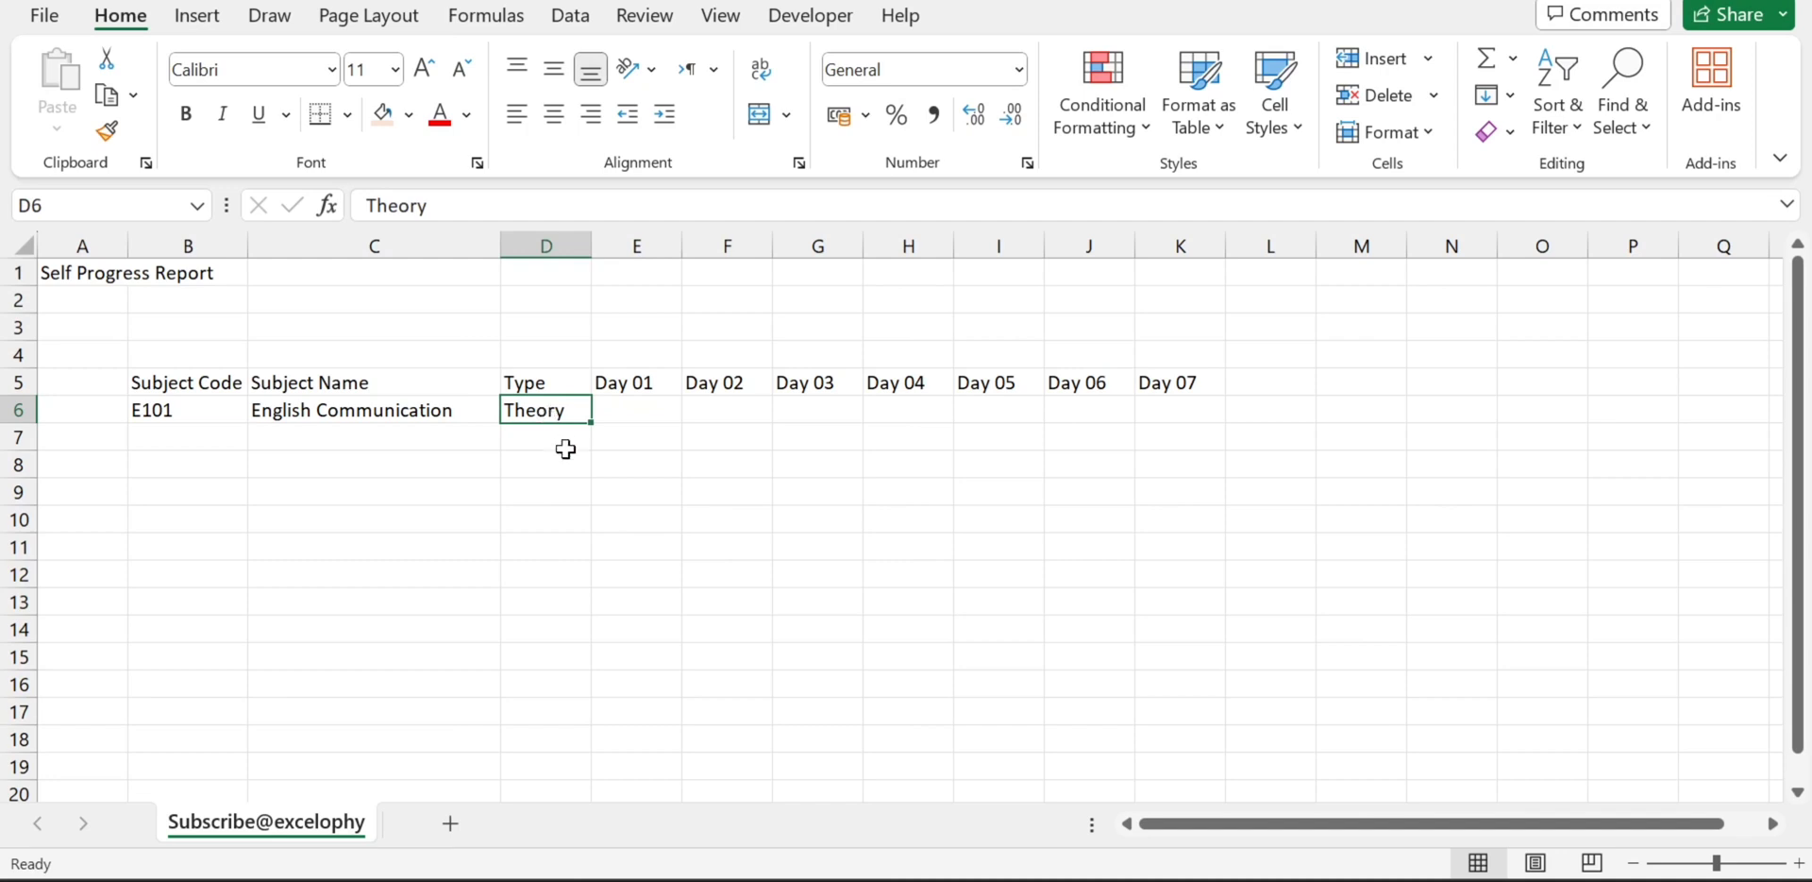
pyautogui.press('Delete')
# - Add a data validation drop-down list to cell D6 with the source values Theory,Practical
pyautogui.press('alt')
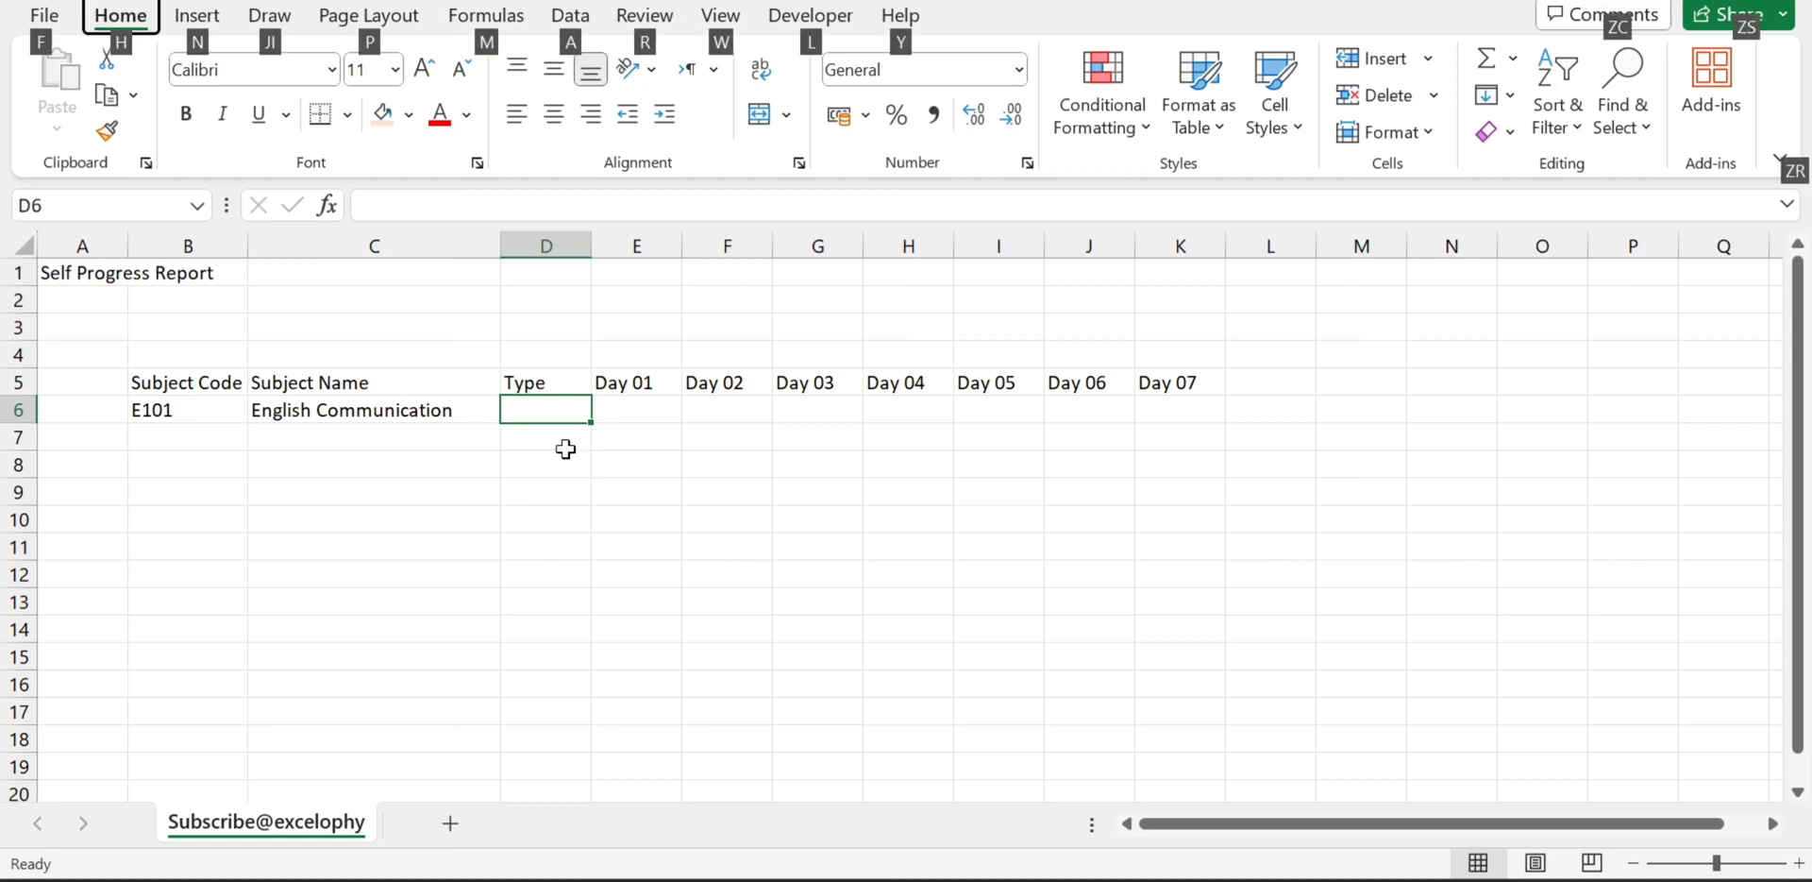
pyautogui.press('a')
pyautogui.press('v')
pyautogui.press('v')
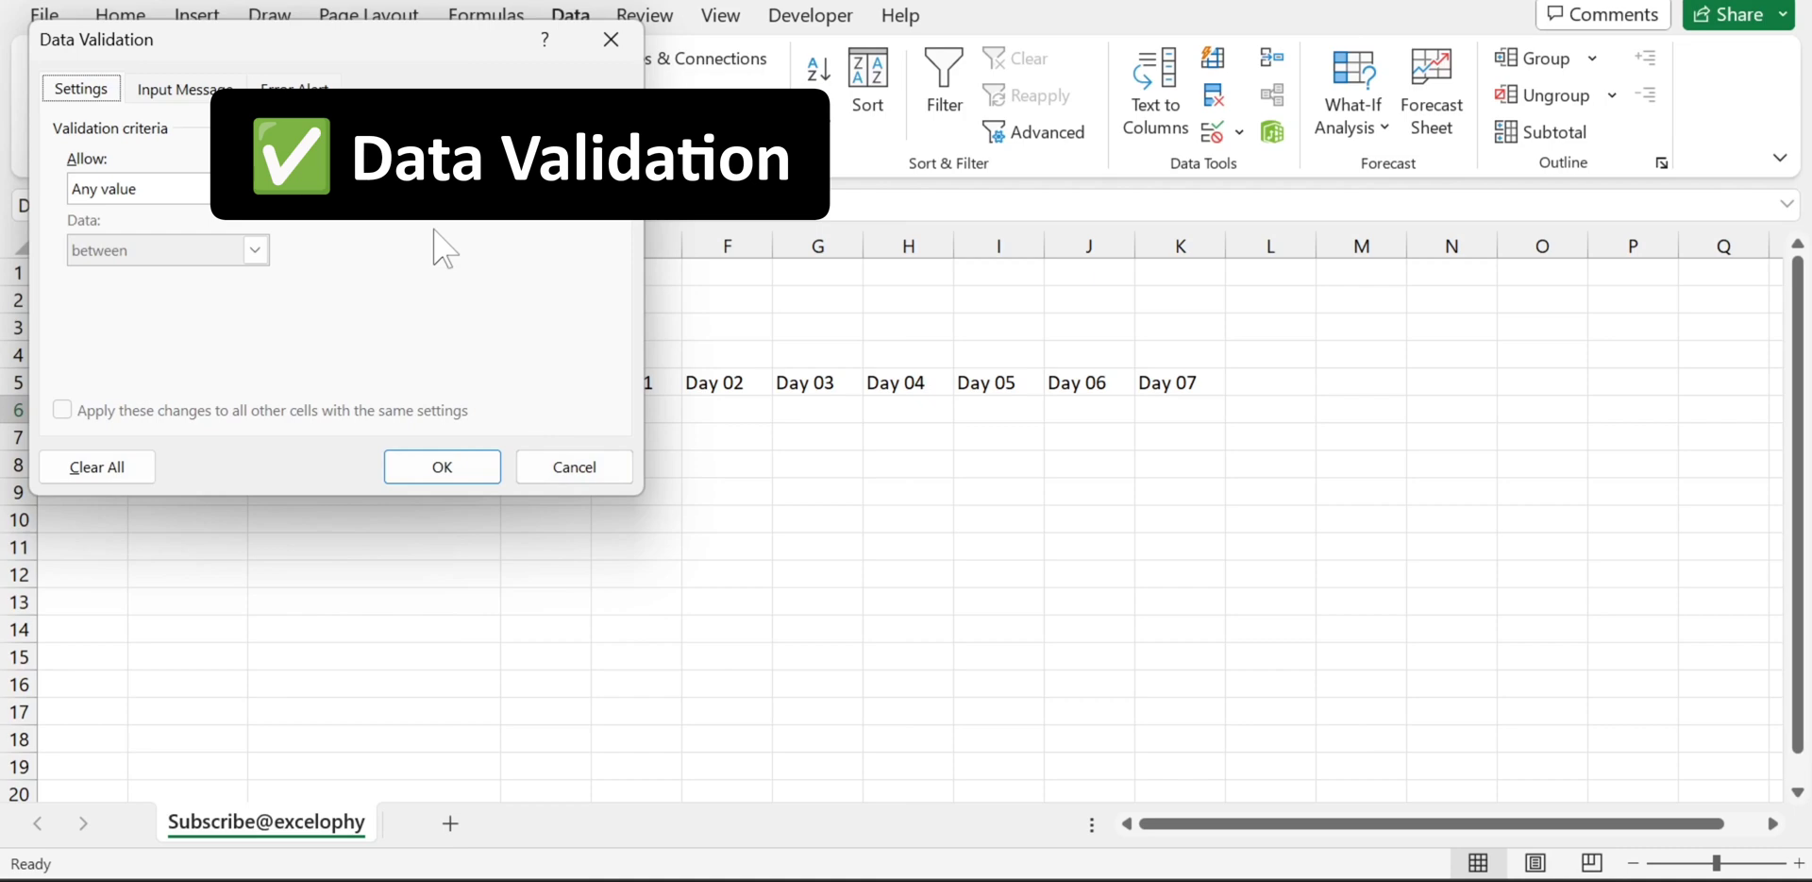
pyautogui.moveTo(398, 47); pyautogui.dragTo(467, 163)
pyautogui.click(323, 304)
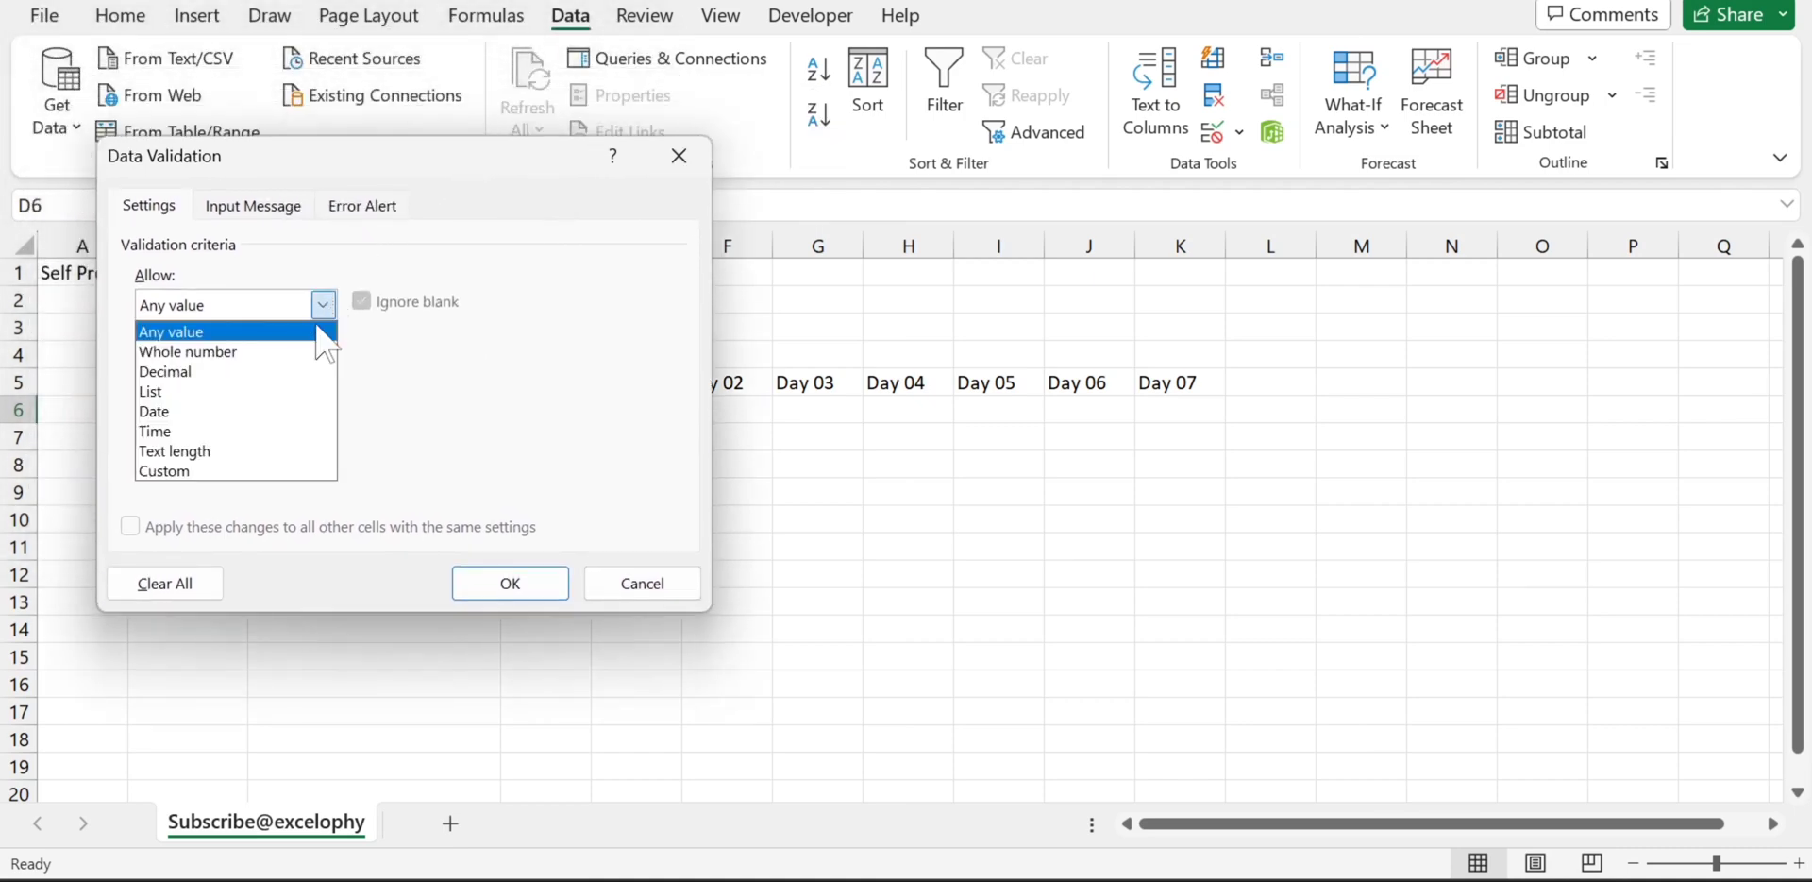
pyautogui.click(288, 391)
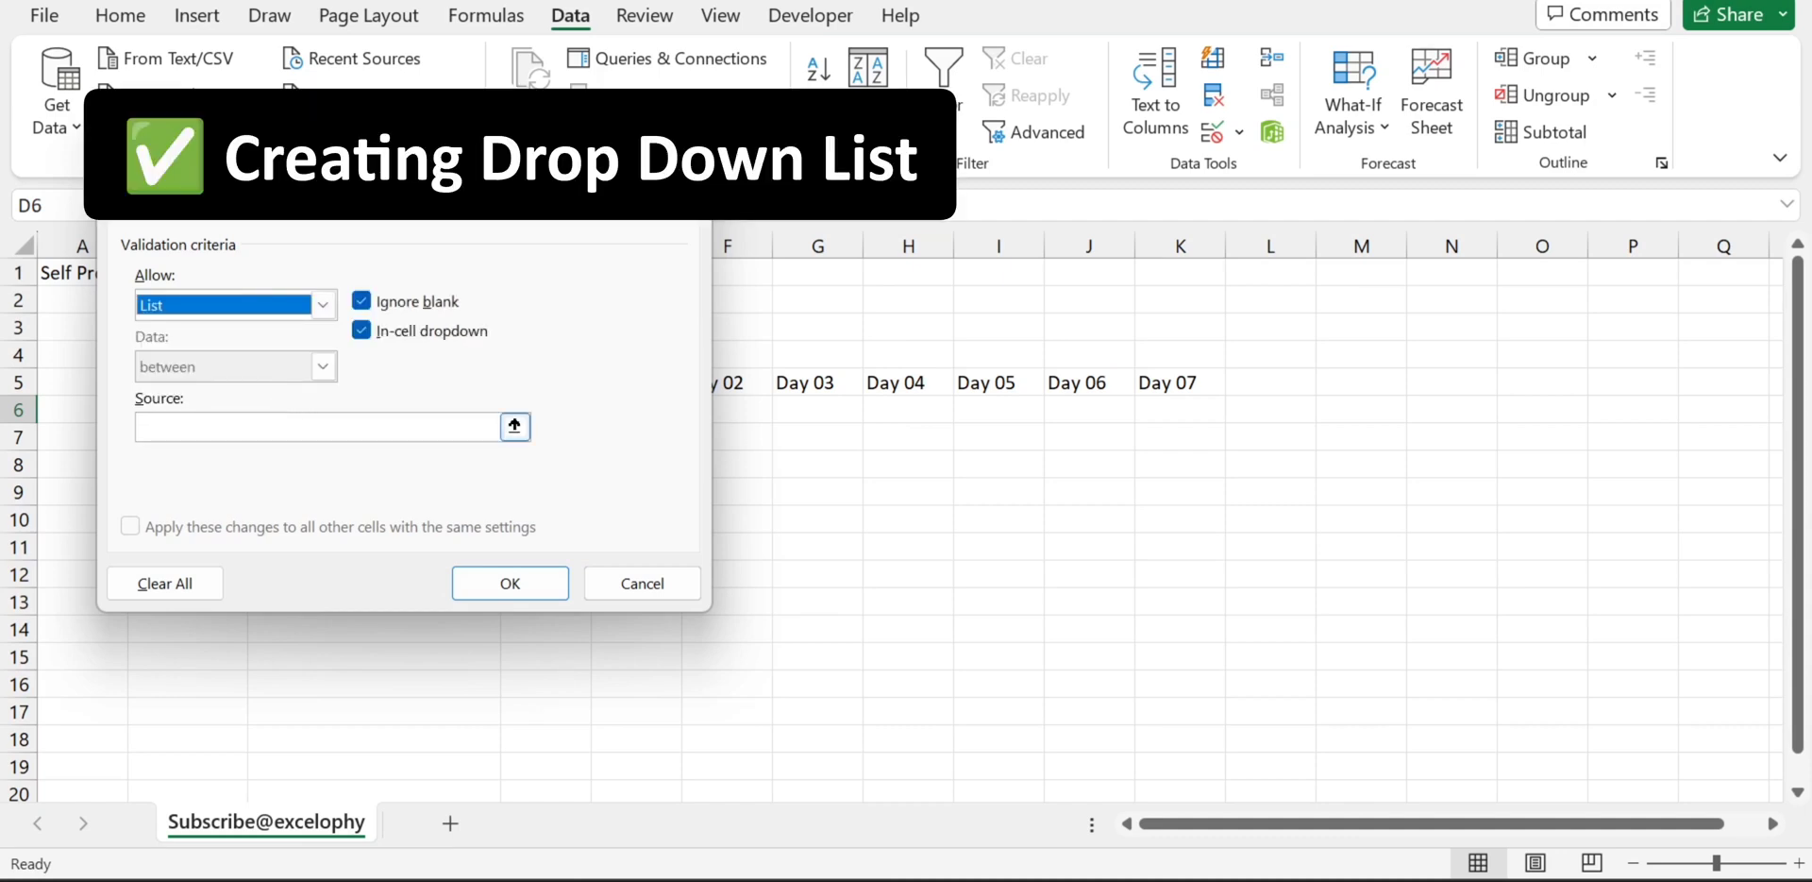
pyautogui.click(276, 426)
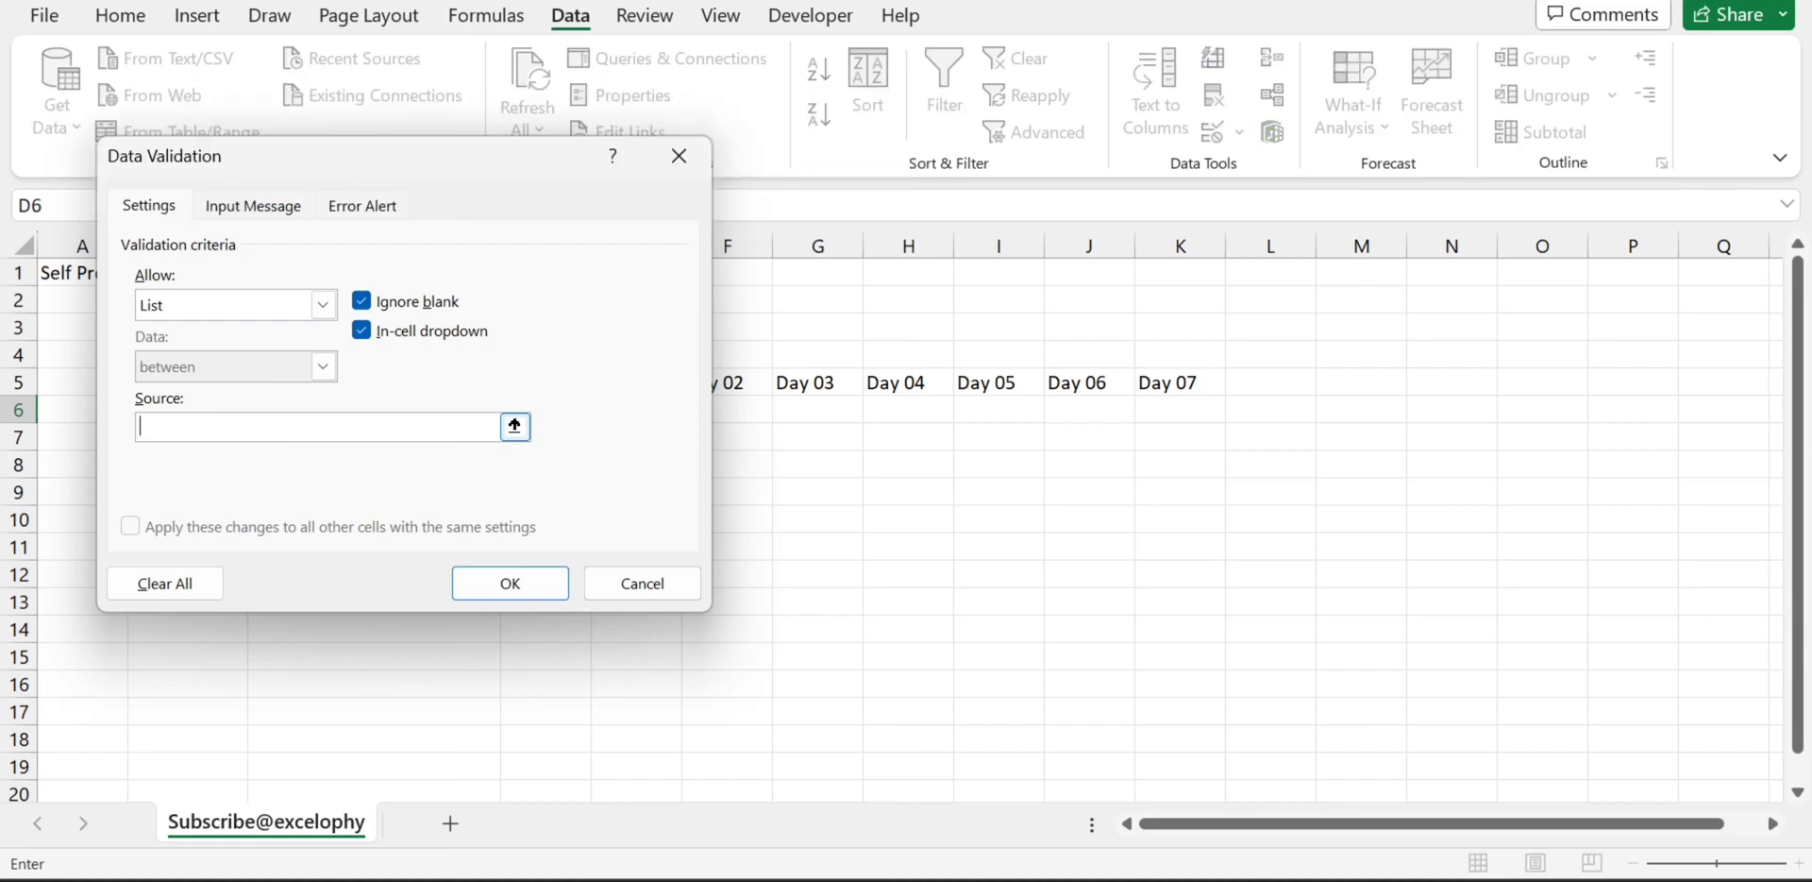
pyautogui.write('Theory')
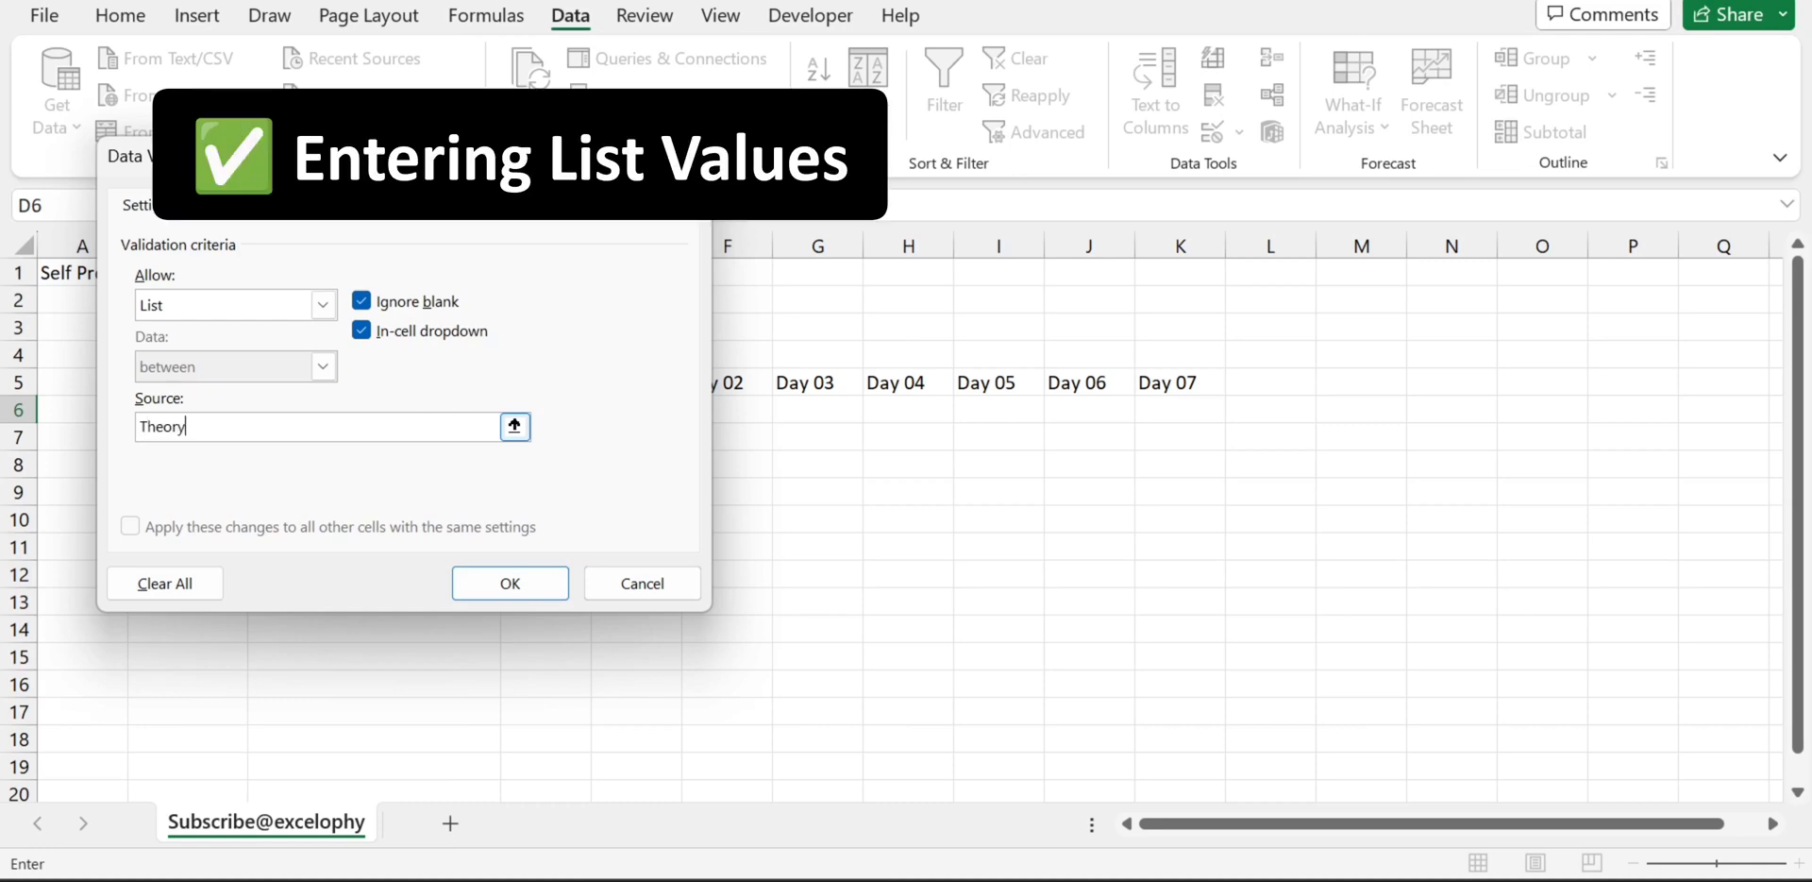
pyautogui.write(',Practi')
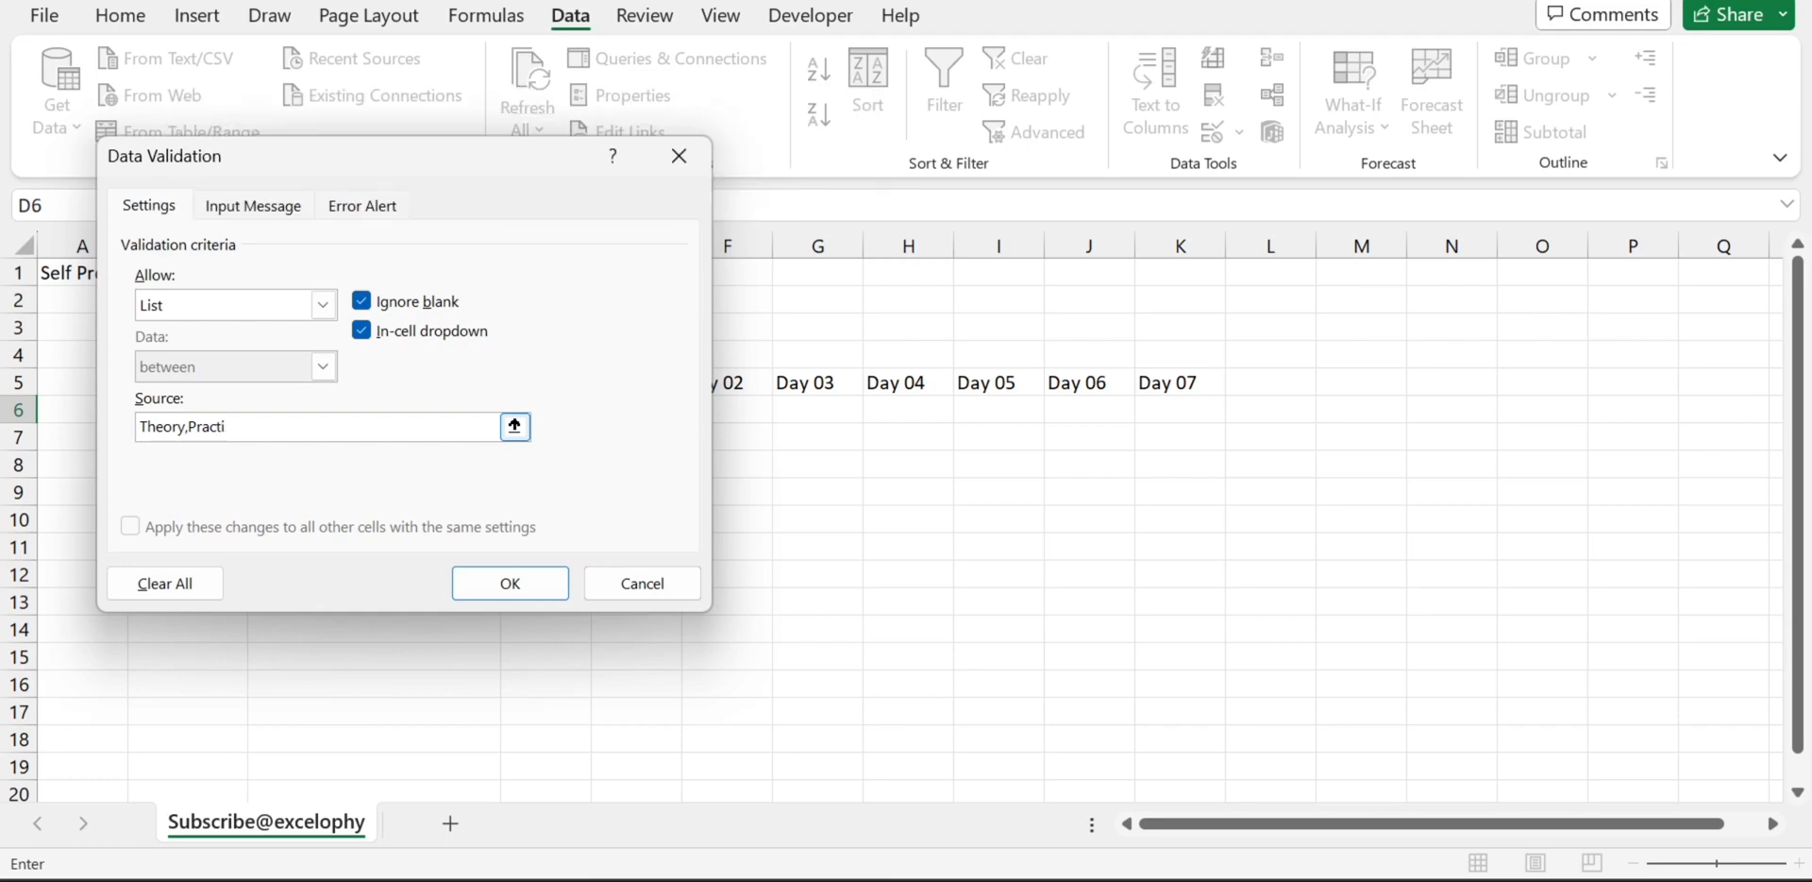
pyautogui.write('cal')
pyautogui.click(511, 584)
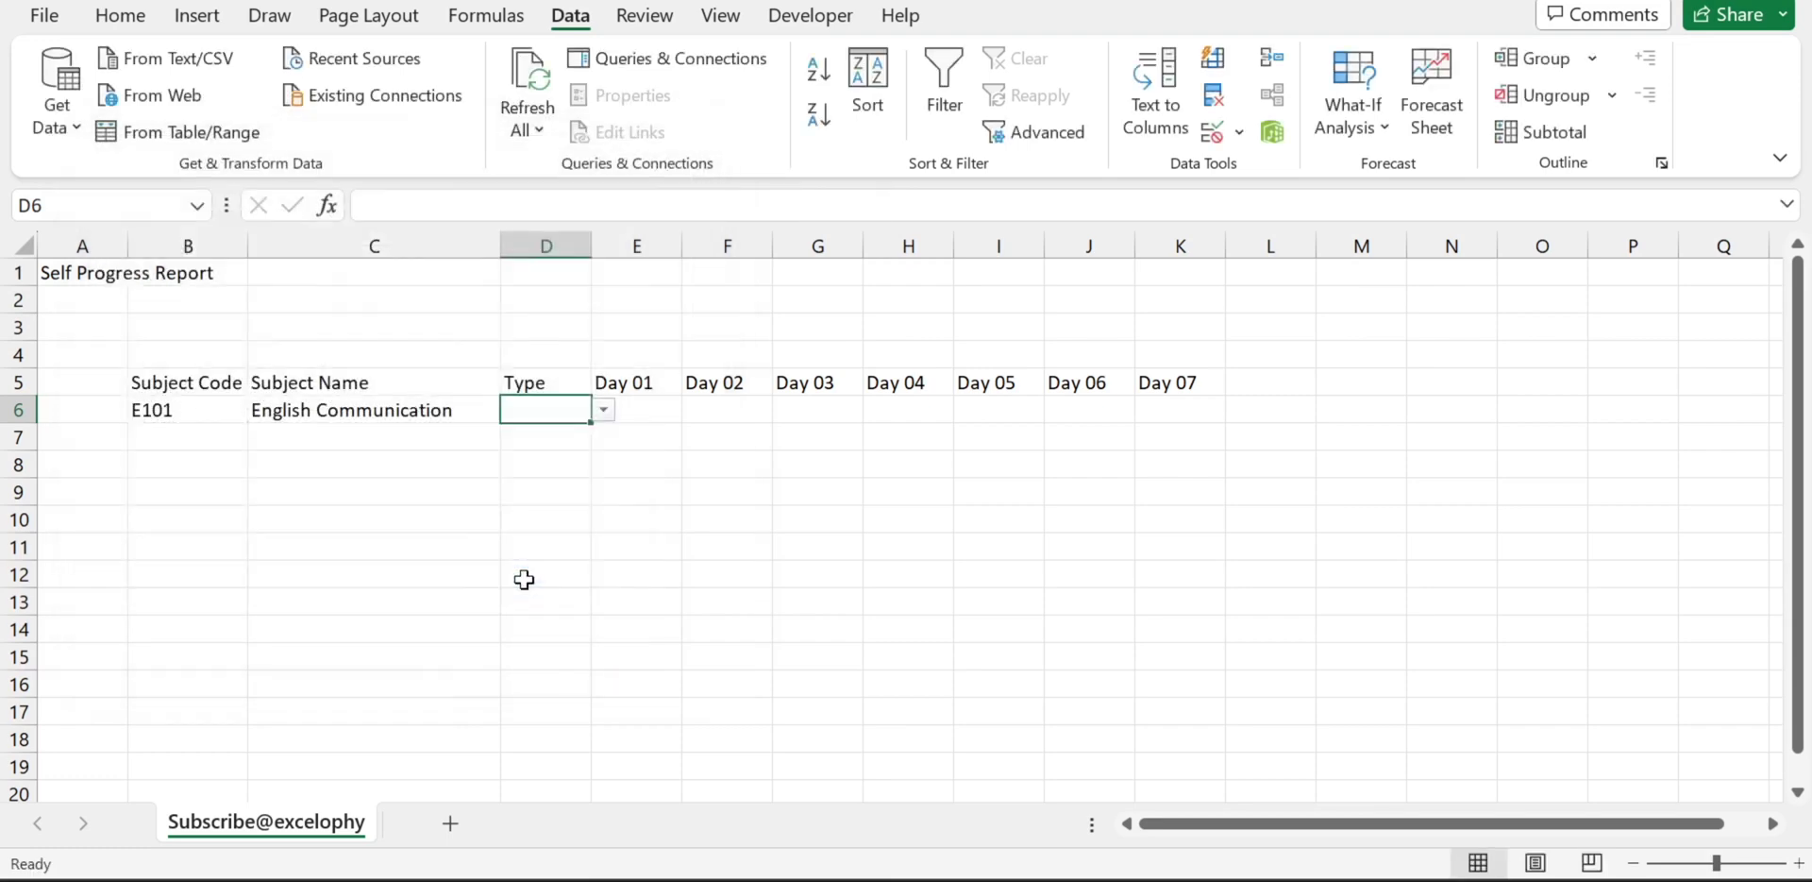
# - Test the Theory and Practical choices in the D6 drop-down, and clear the cell
pyautogui.click(604, 409)
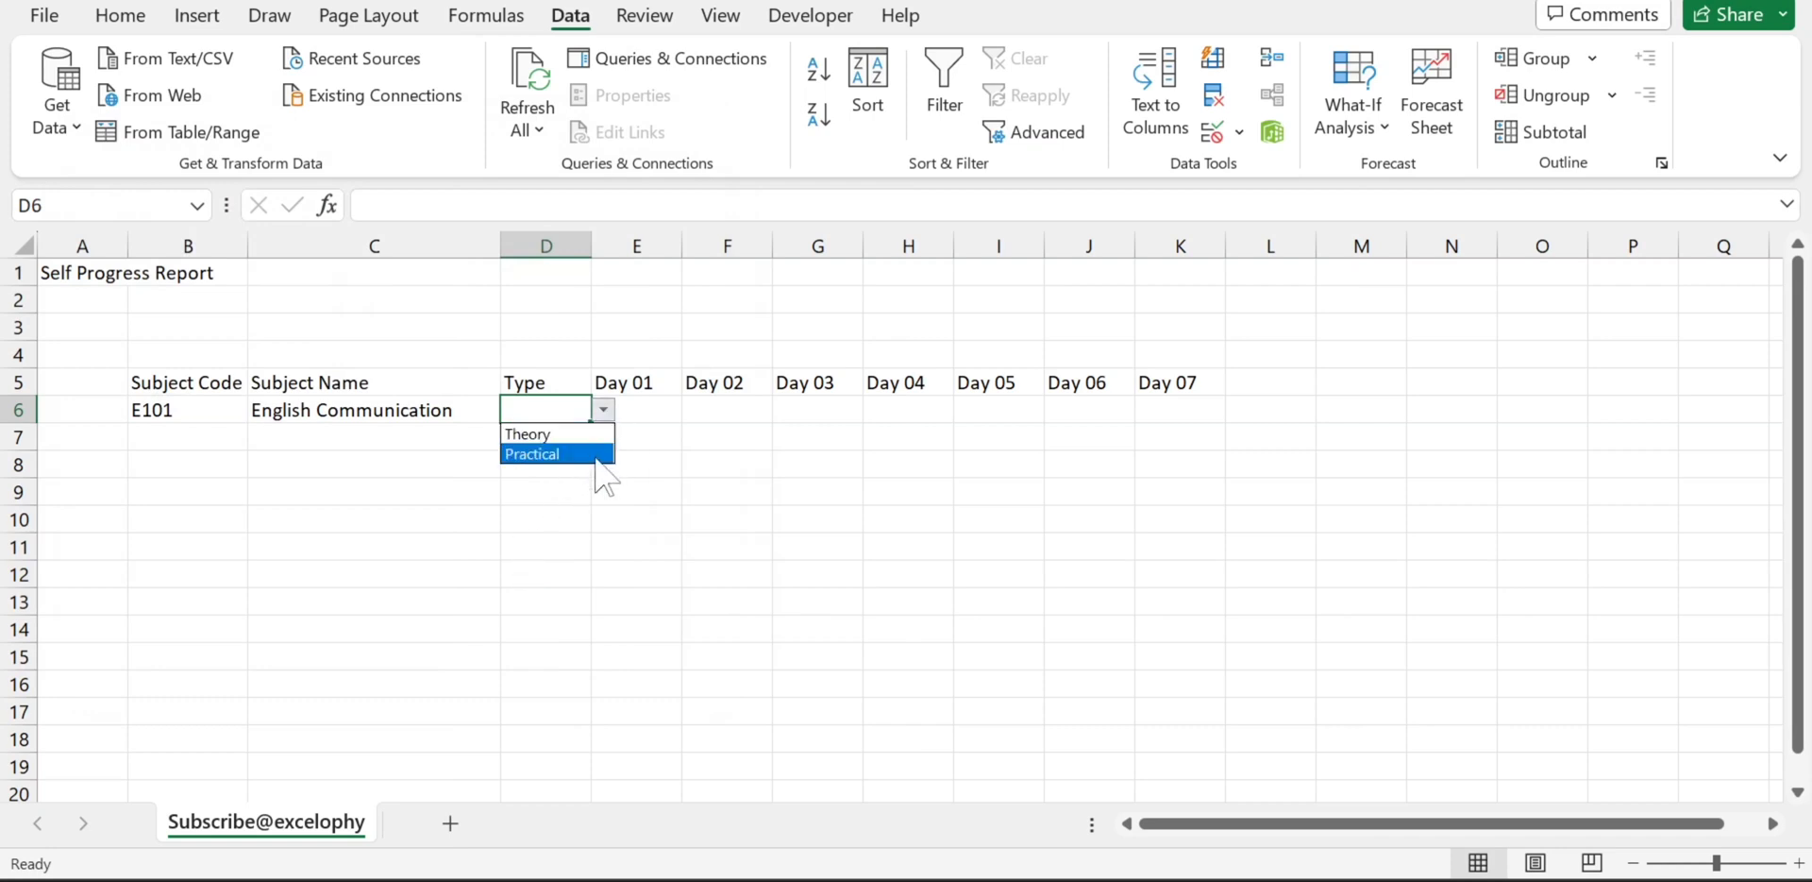
pyautogui.click(593, 434)
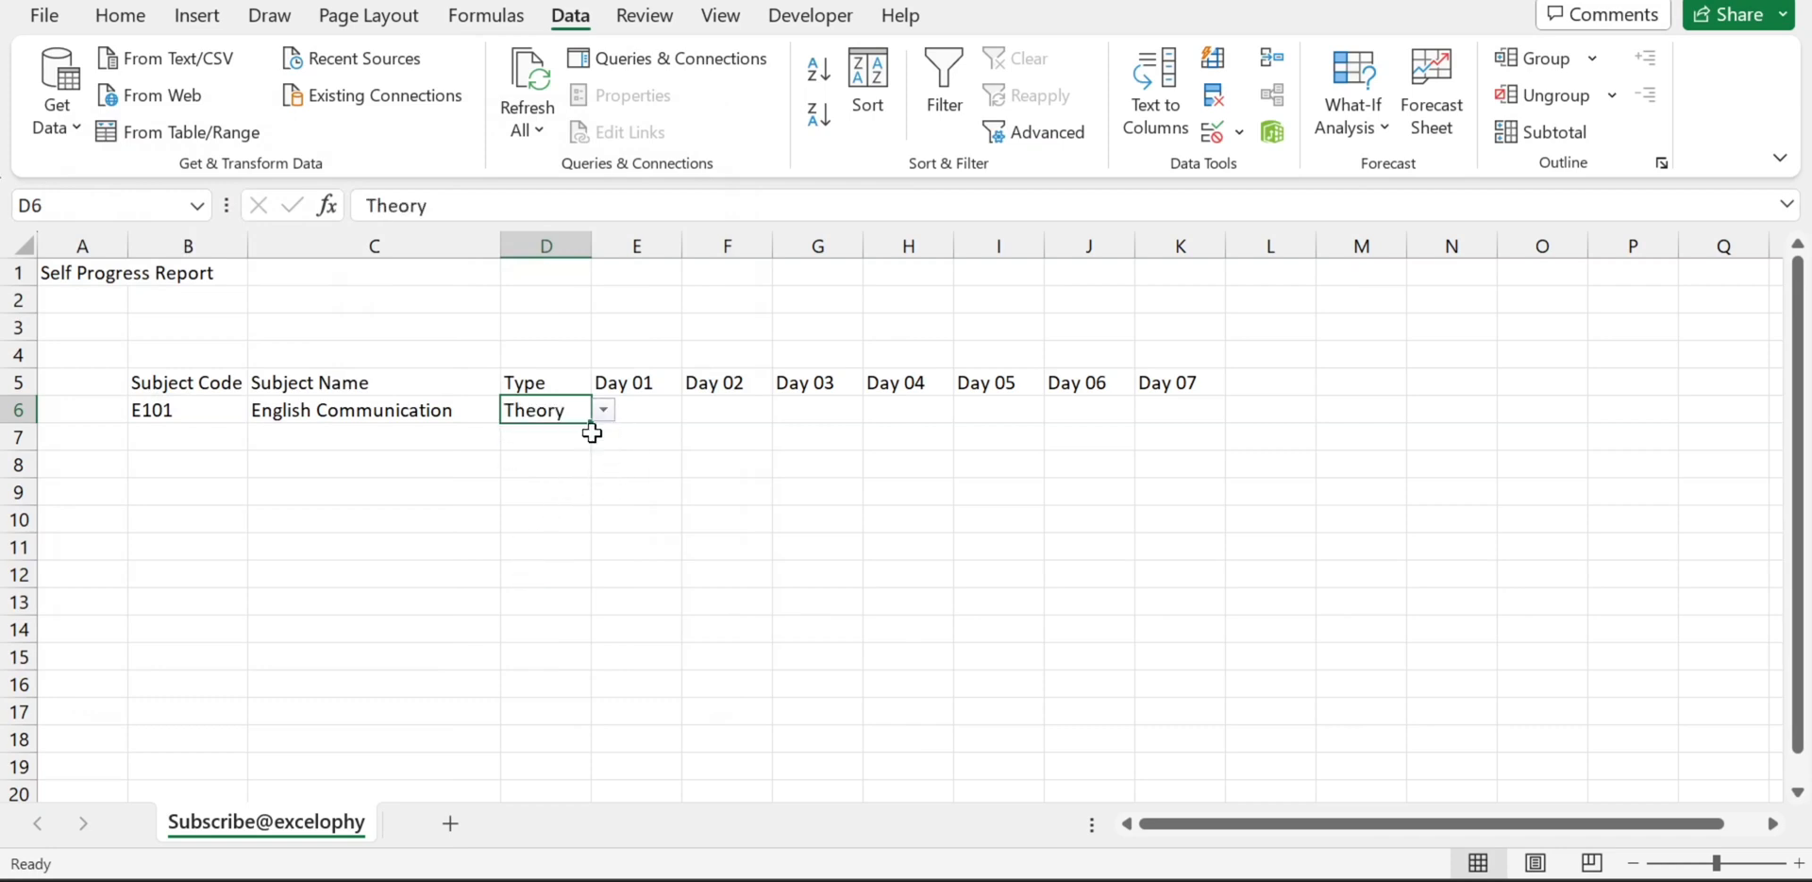
pyautogui.click(603, 410)
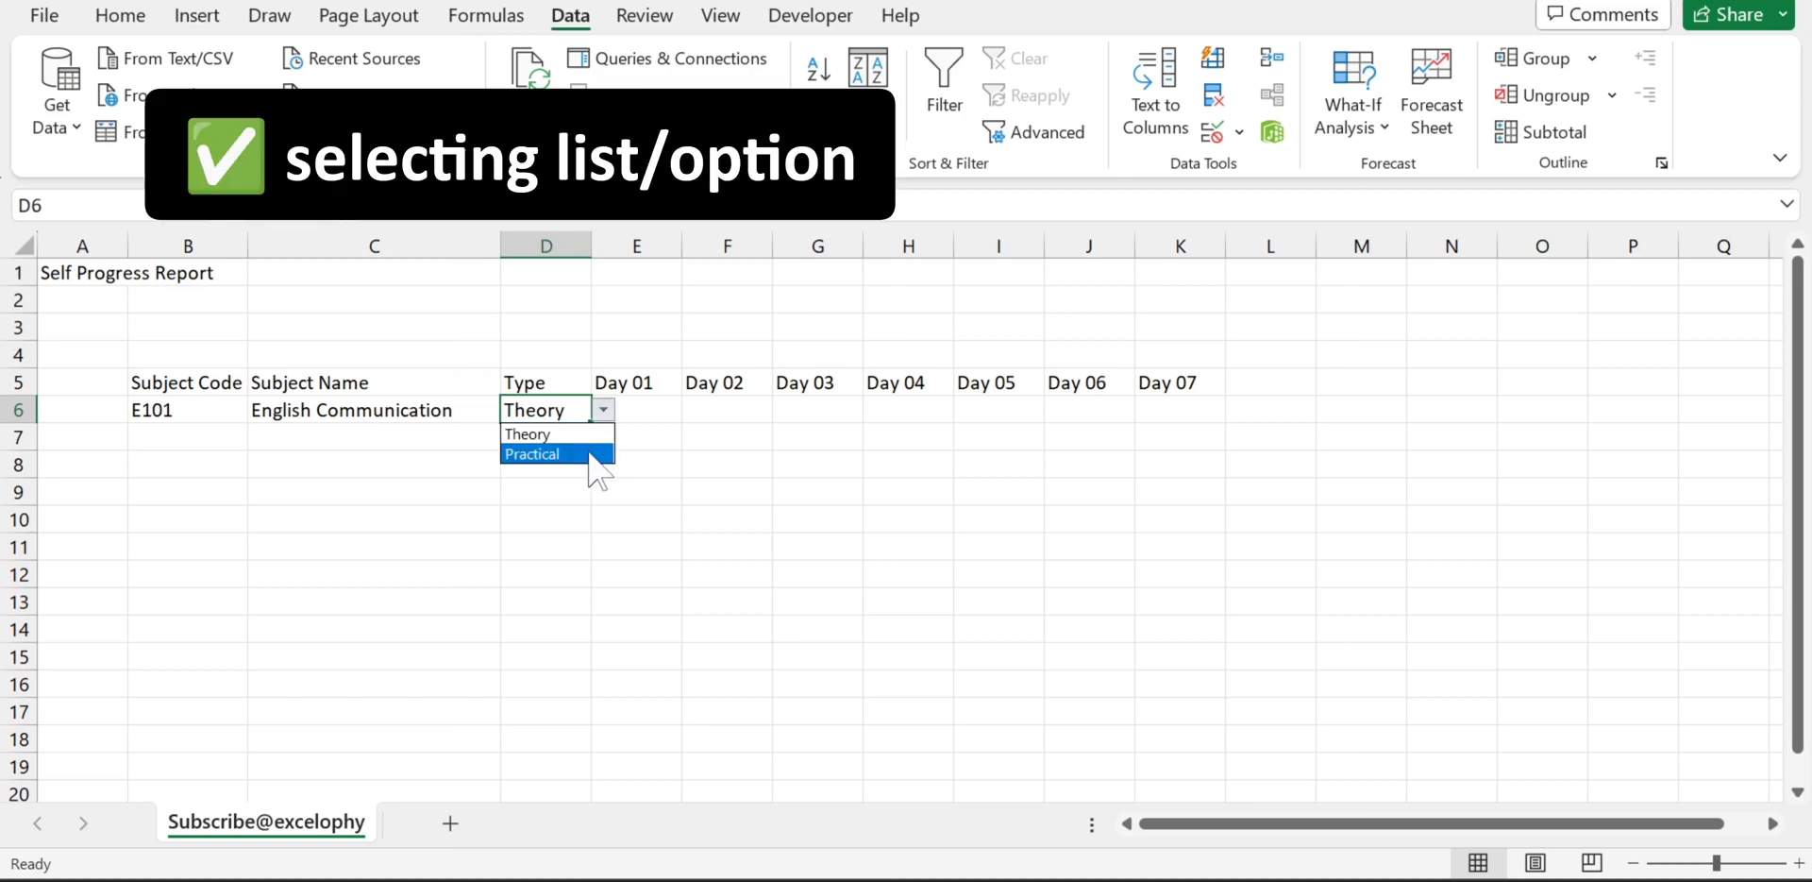
pyautogui.click(593, 454)
pyautogui.click(603, 409)
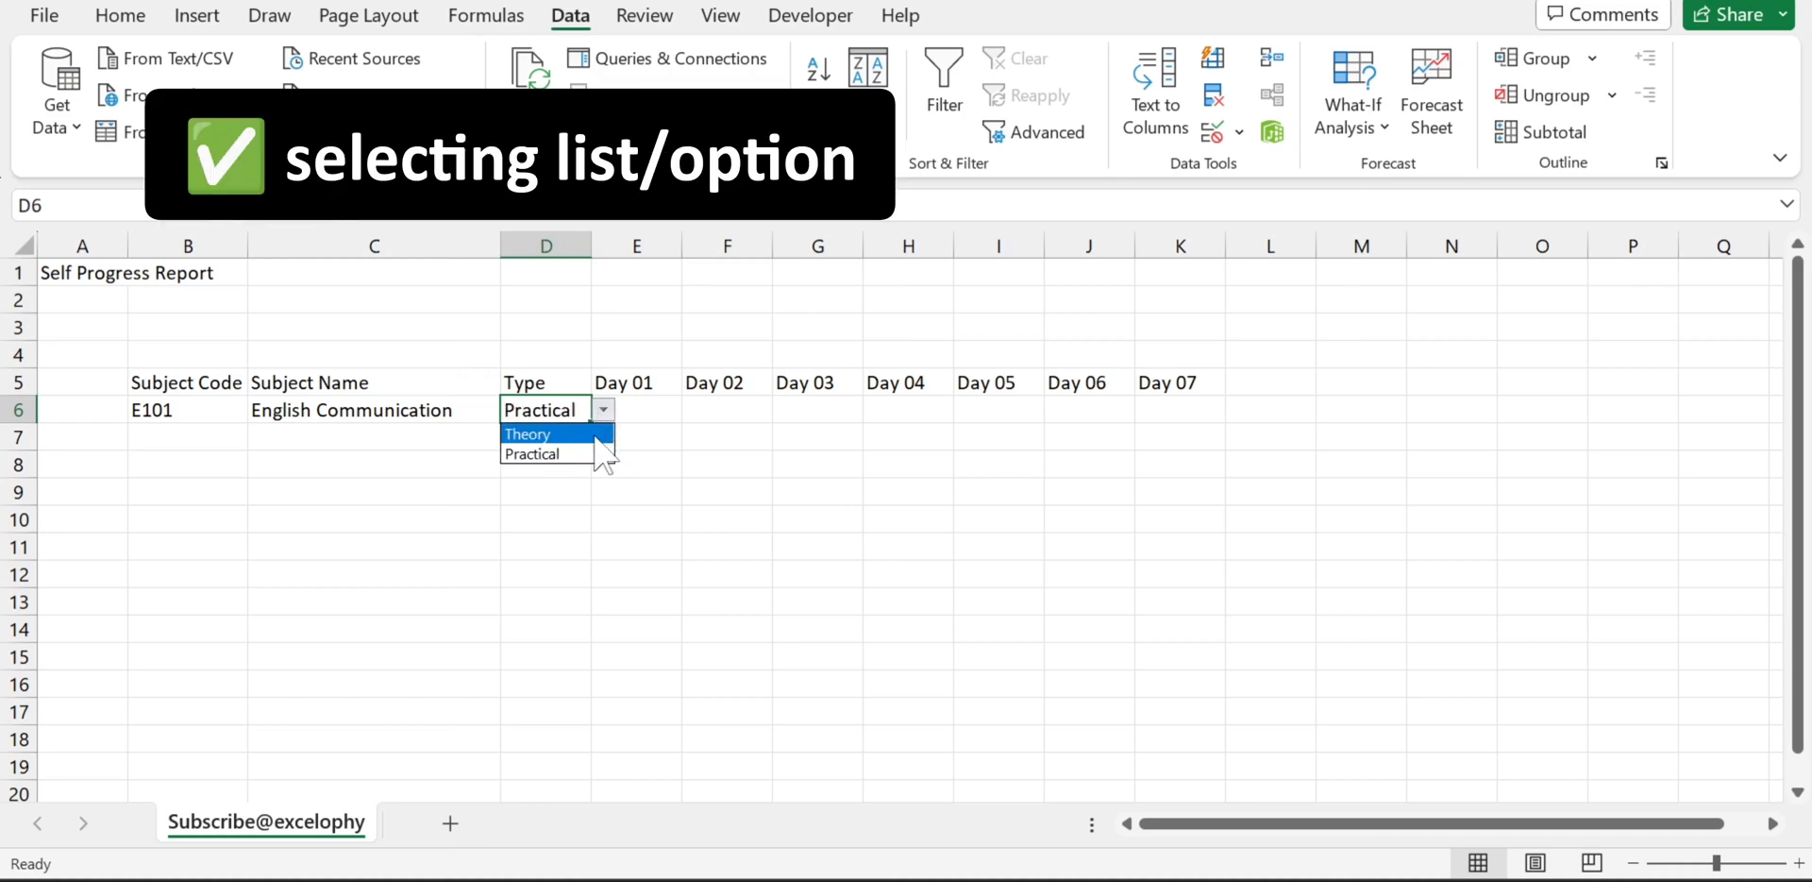
pyautogui.click(593, 435)
pyautogui.click(595, 436)
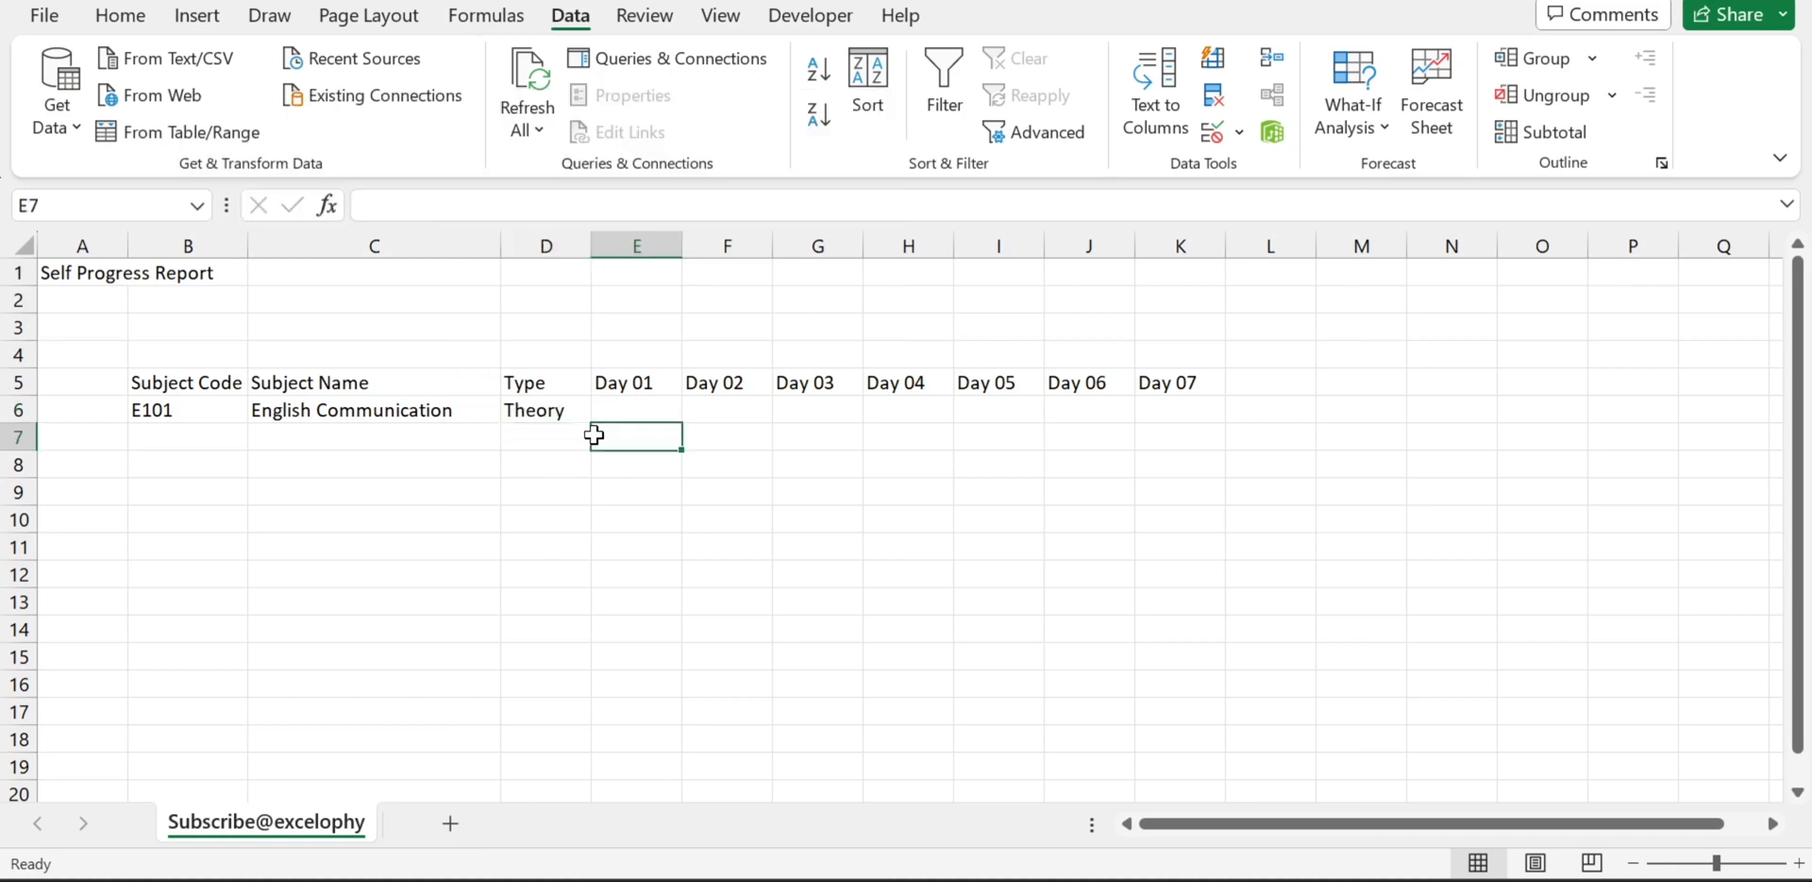
pyautogui.click(554, 411)
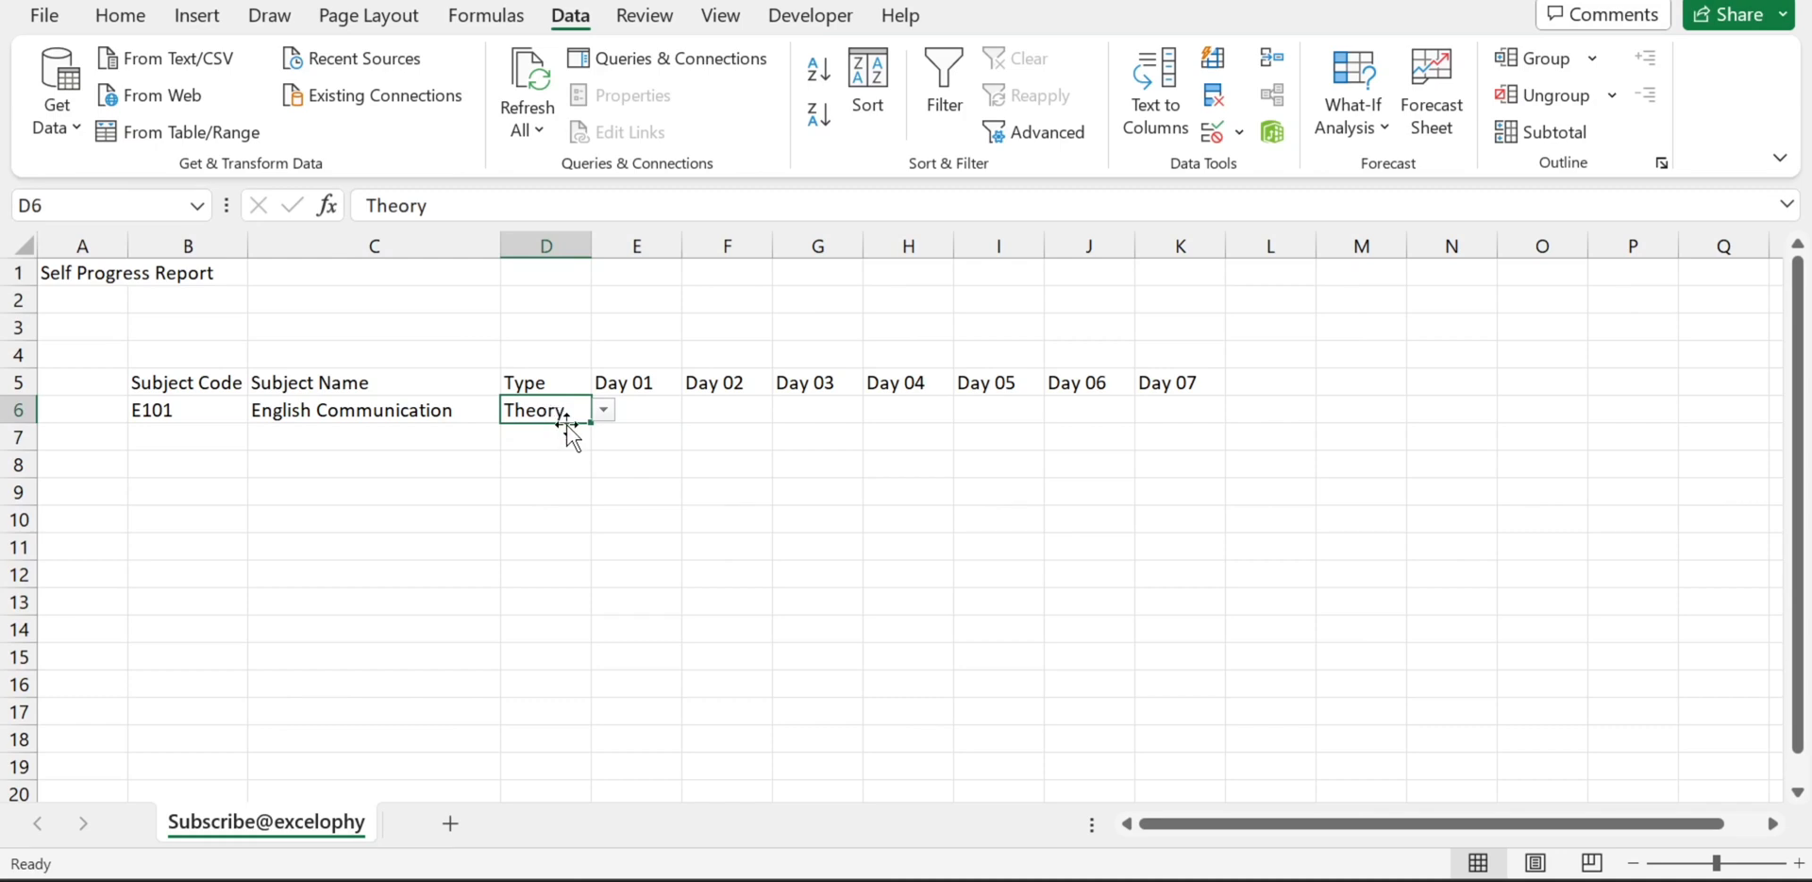
pyautogui.press('Delete')
pyautogui.click(641, 418)
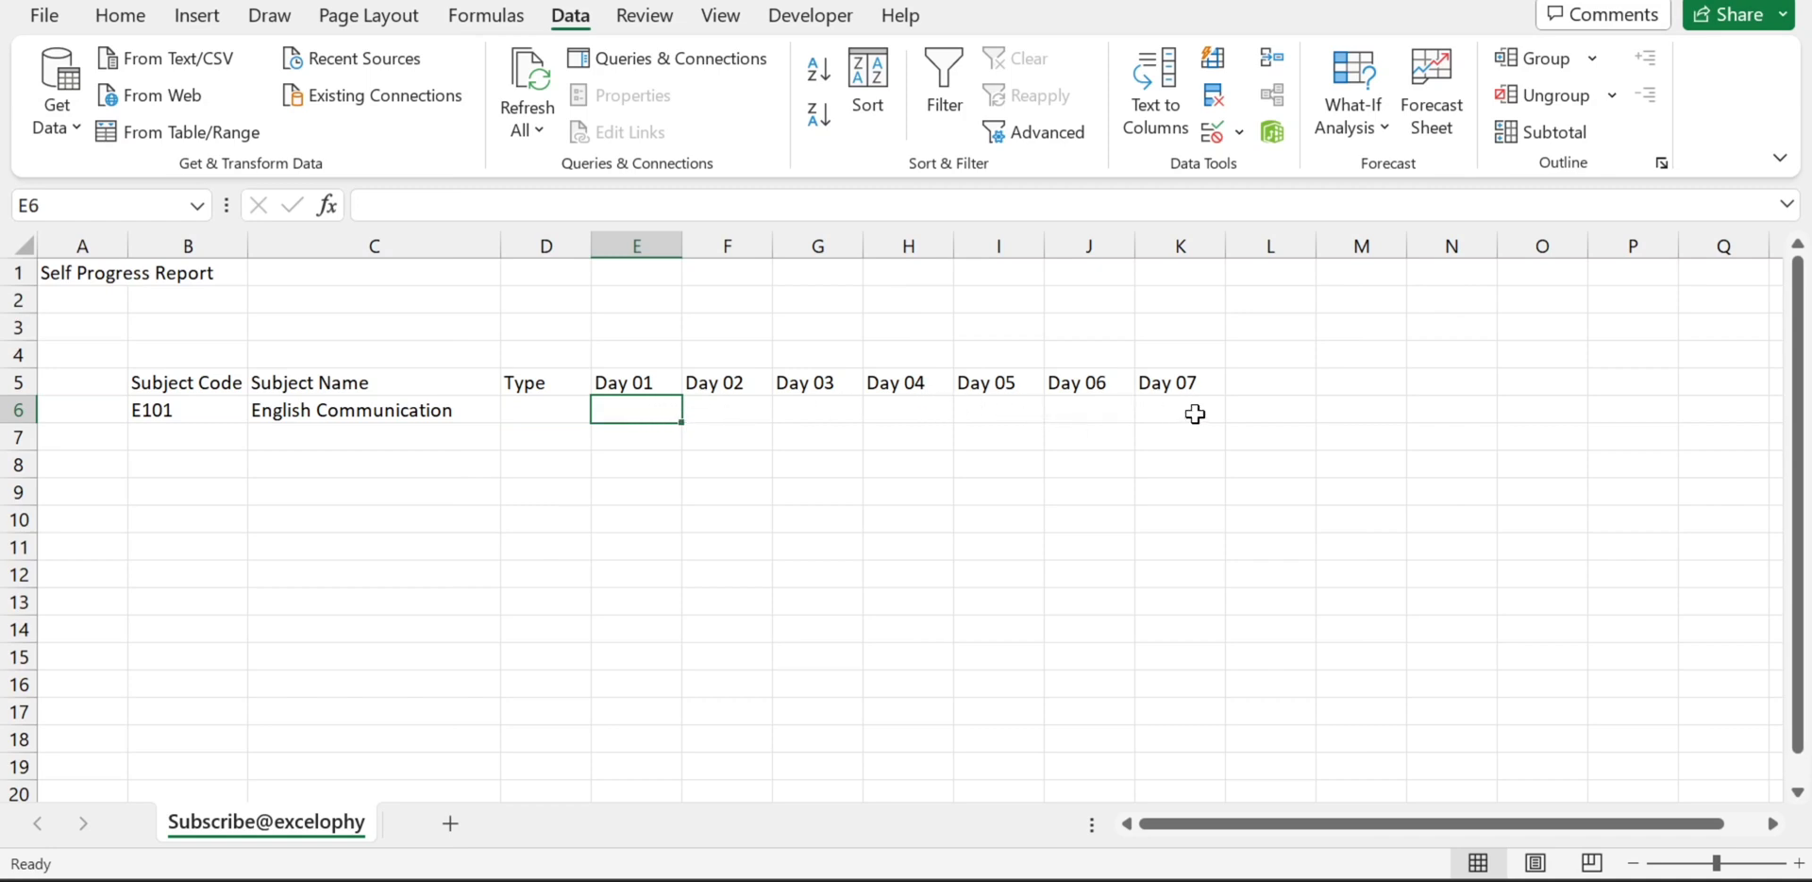
# - Add the header "Total" in cell L5, beside the Day 07 header
pyautogui.click(1262, 391)
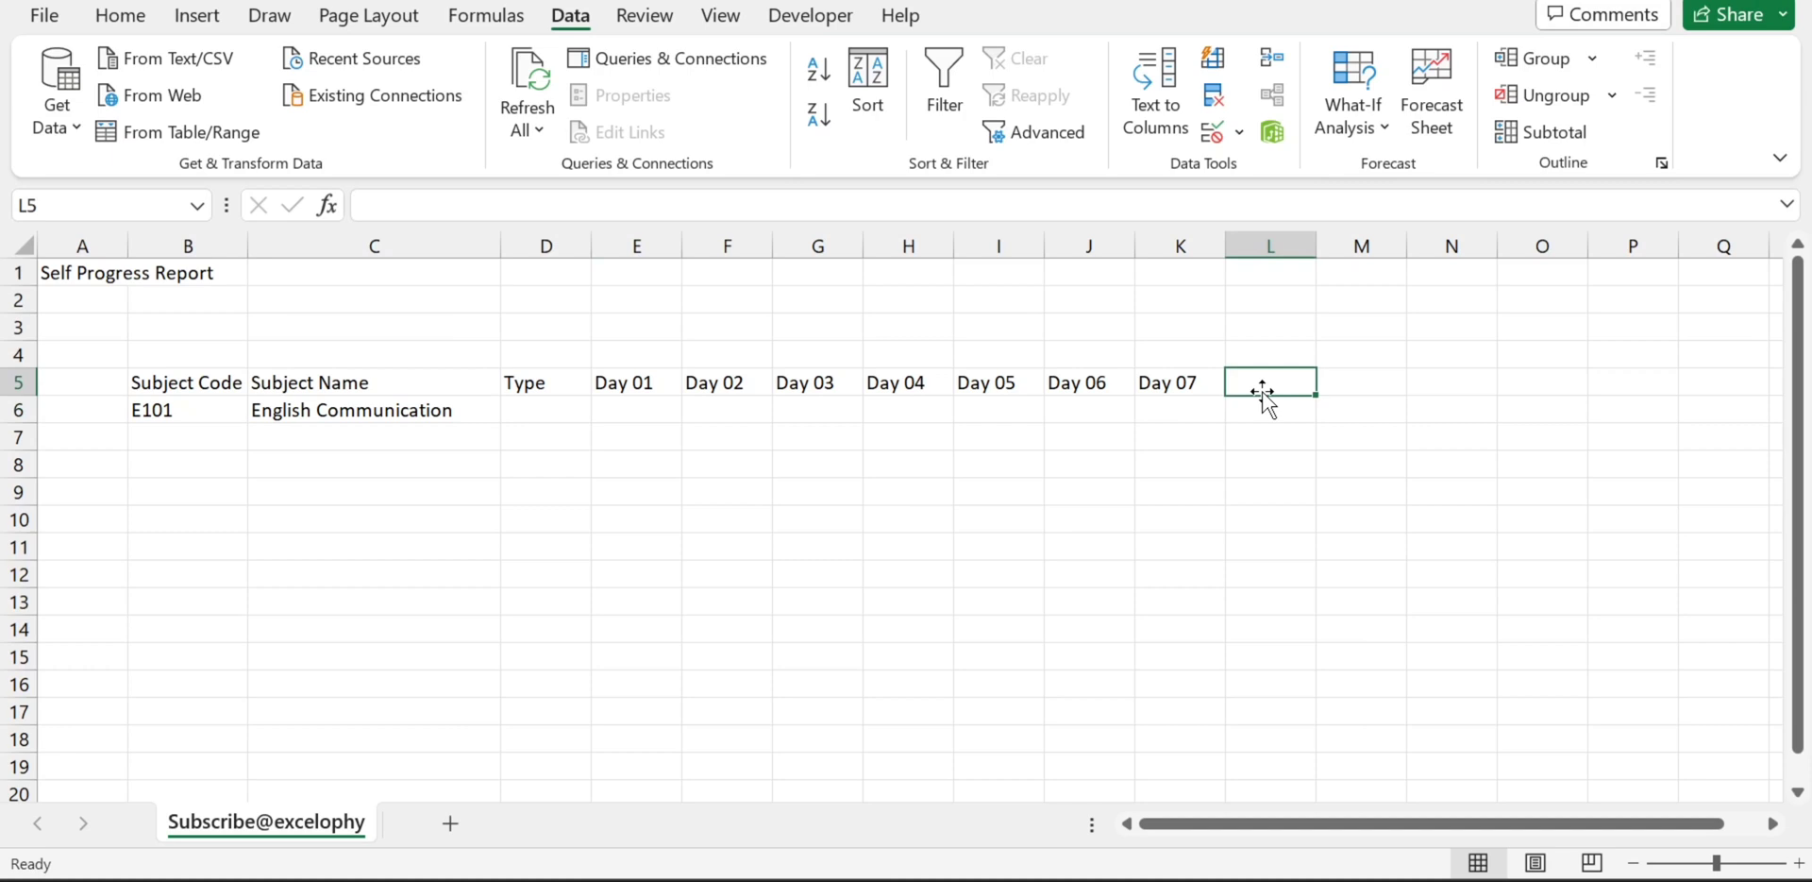
pyautogui.write('Total')
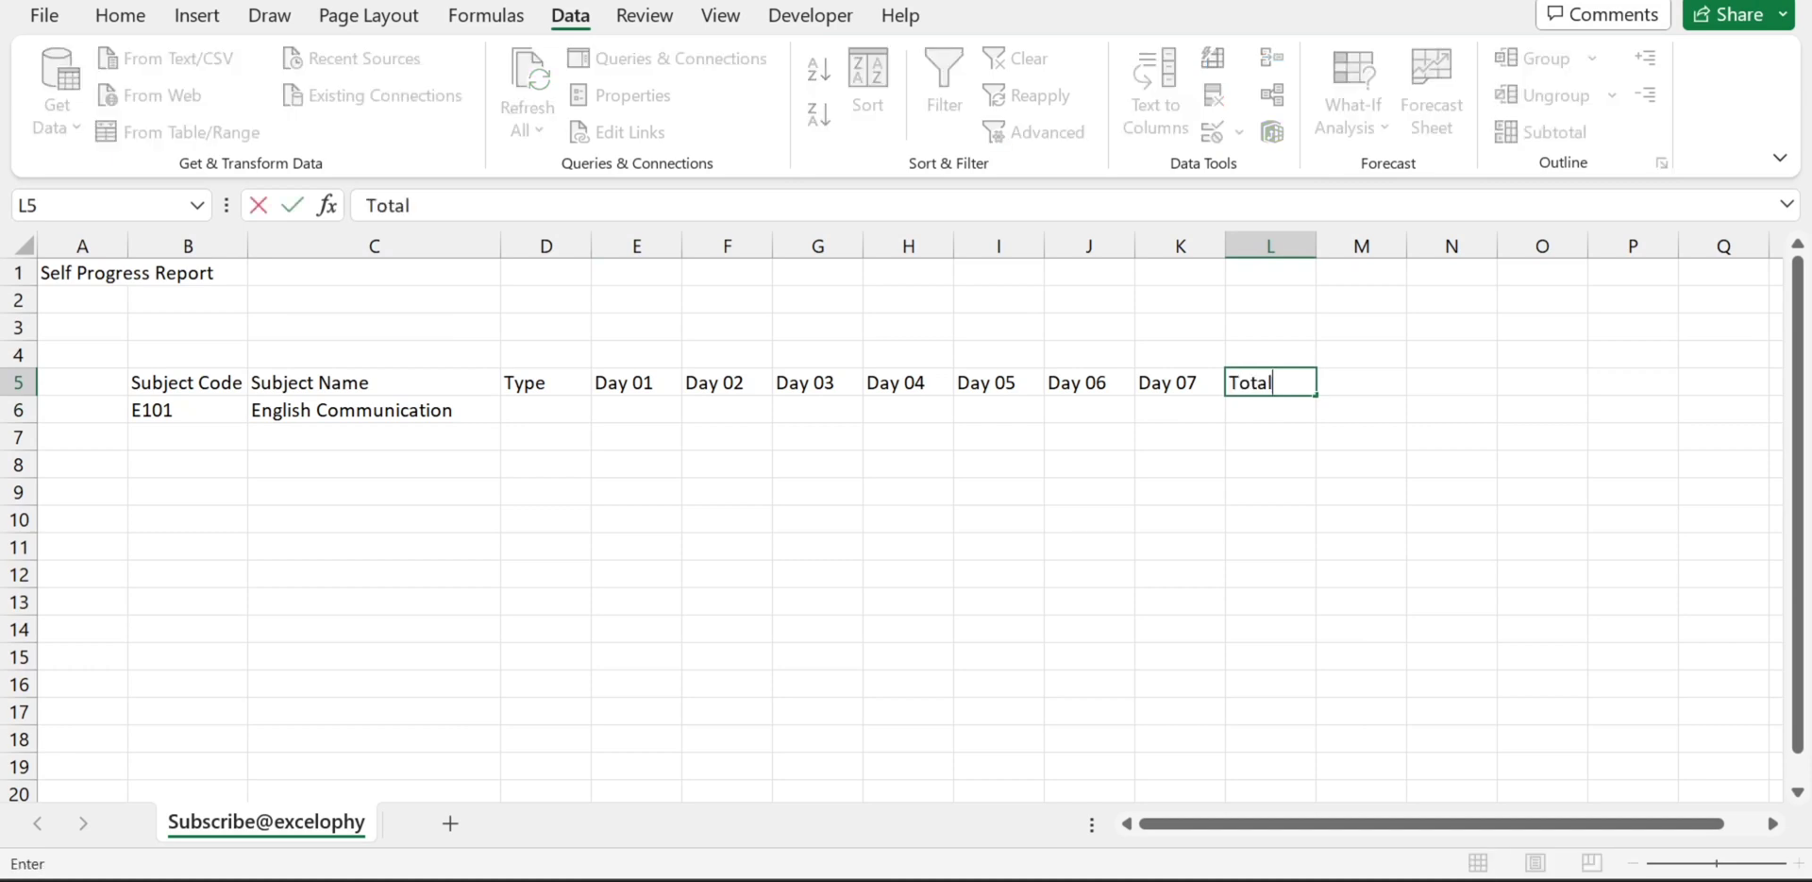
pyautogui.press('Return')
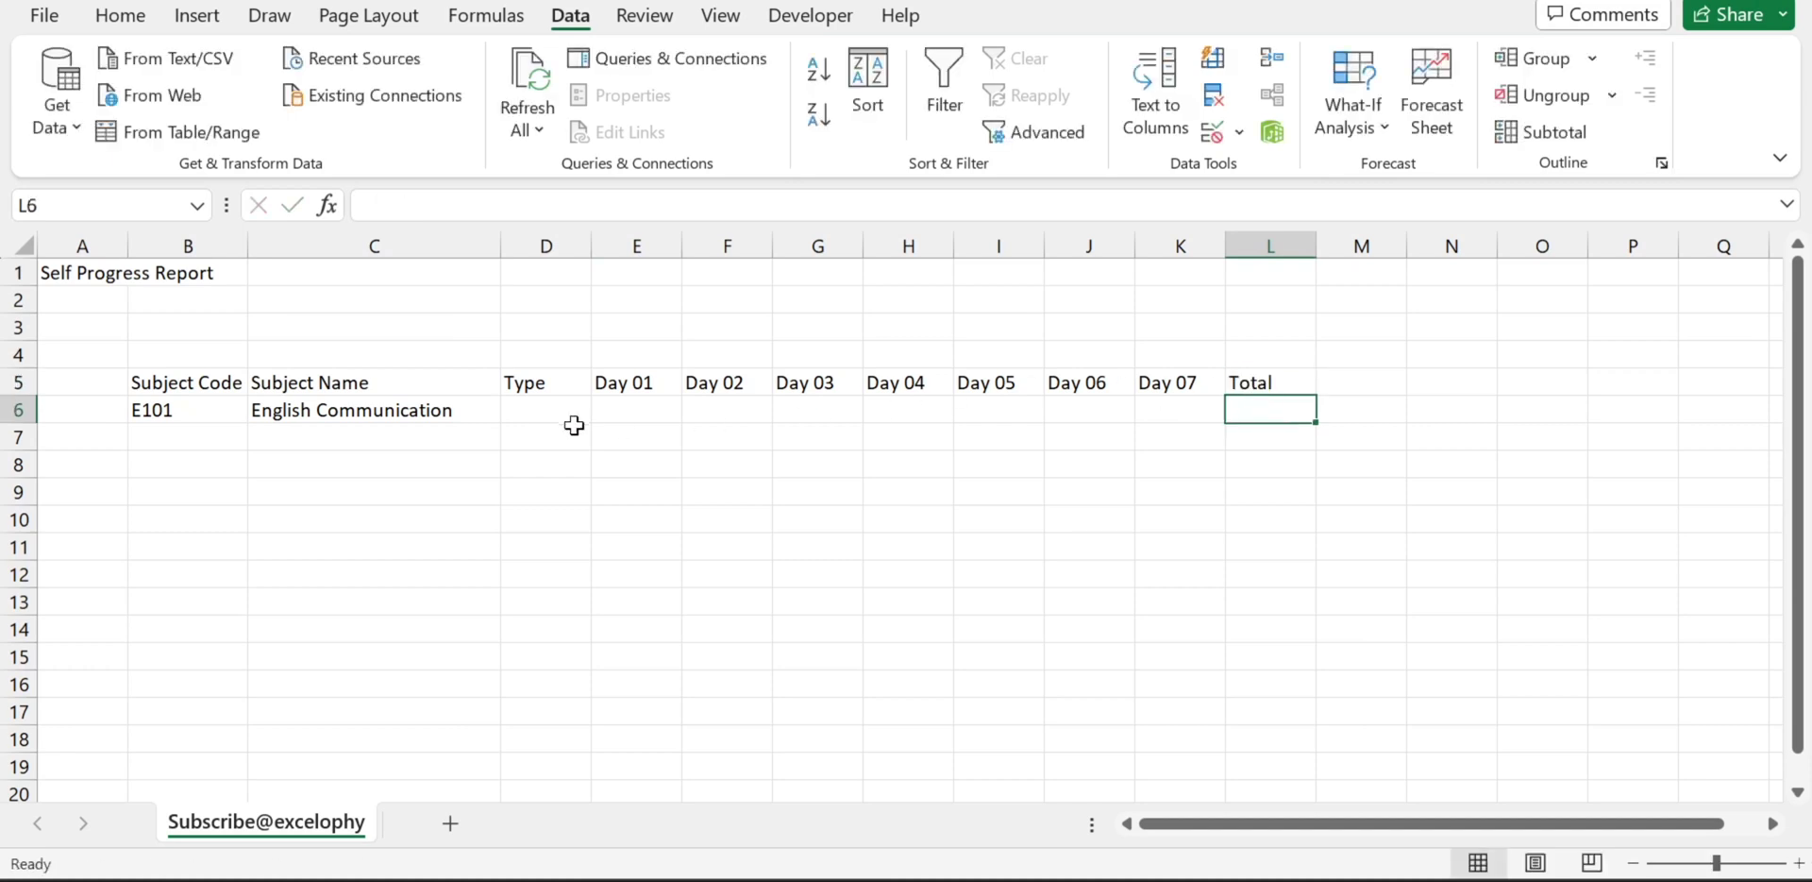
pyautogui.click(194, 431)
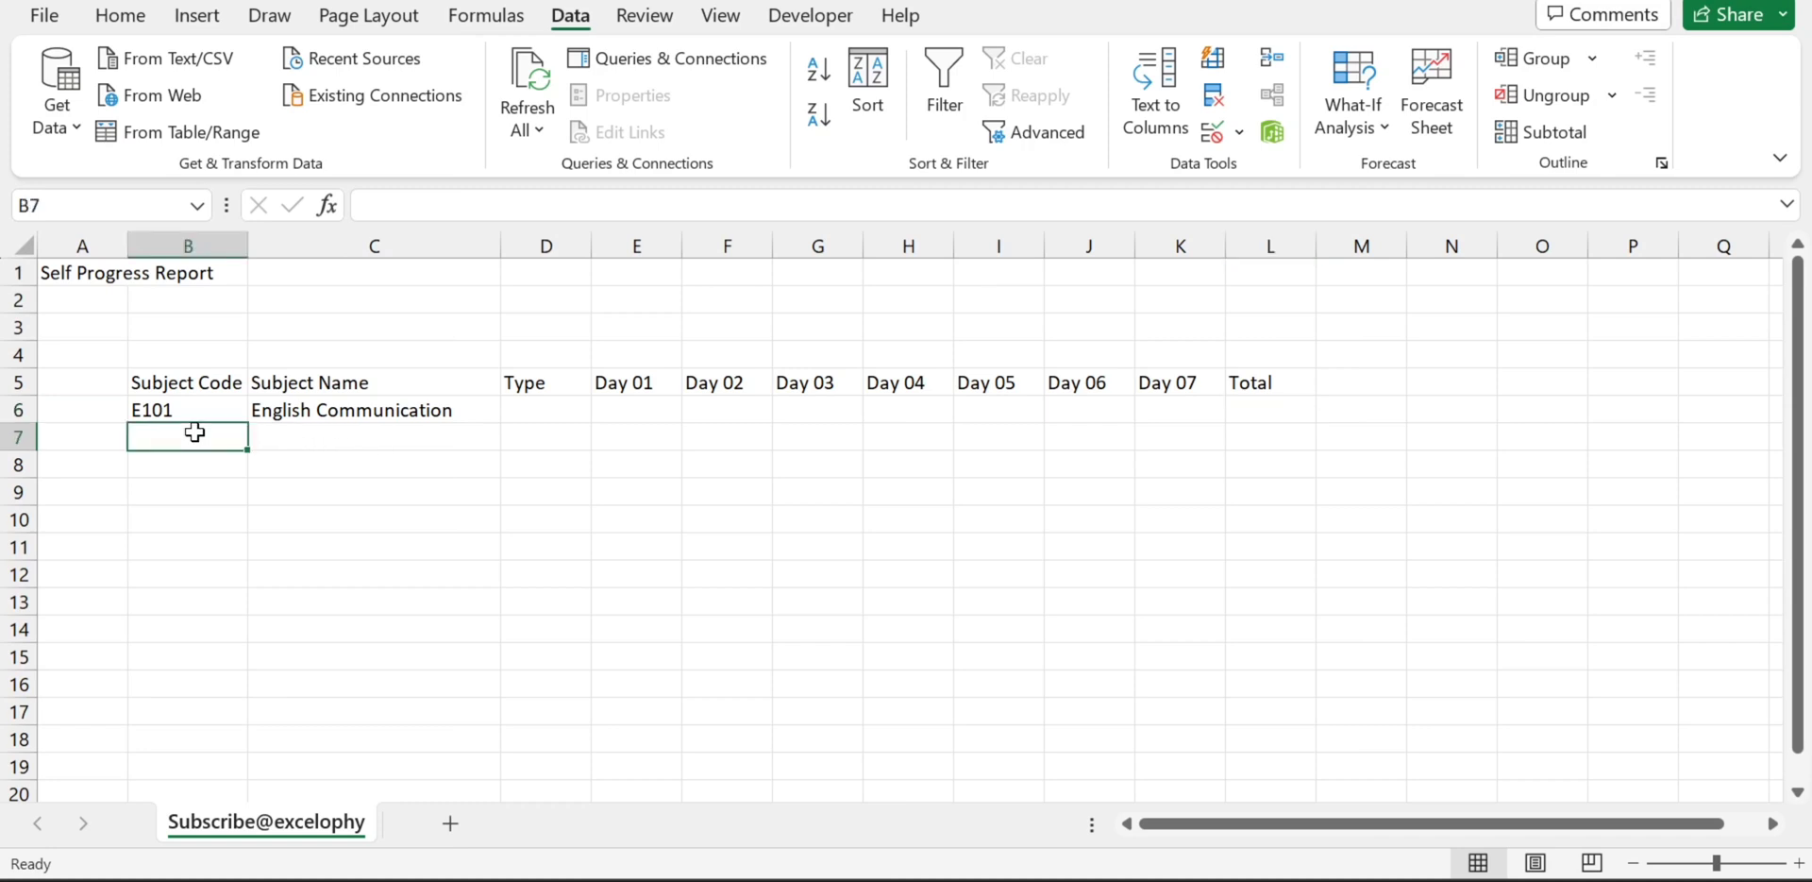
pyautogui.click(343, 435)
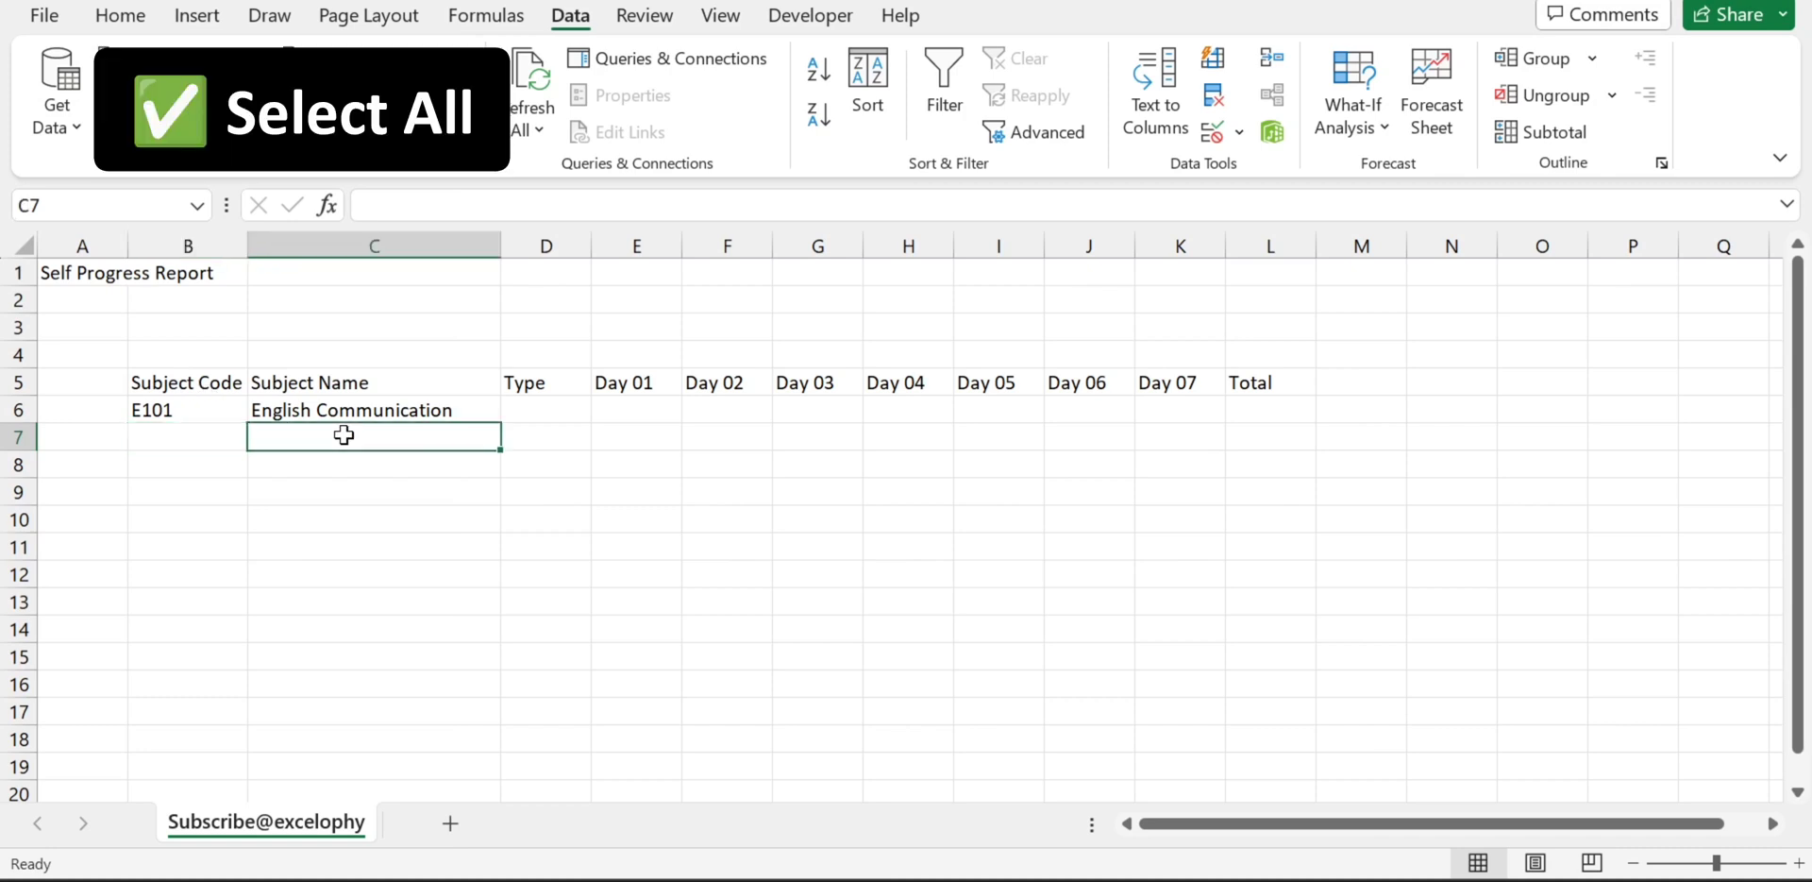
pyautogui.hotkey('ctrl', 'a')
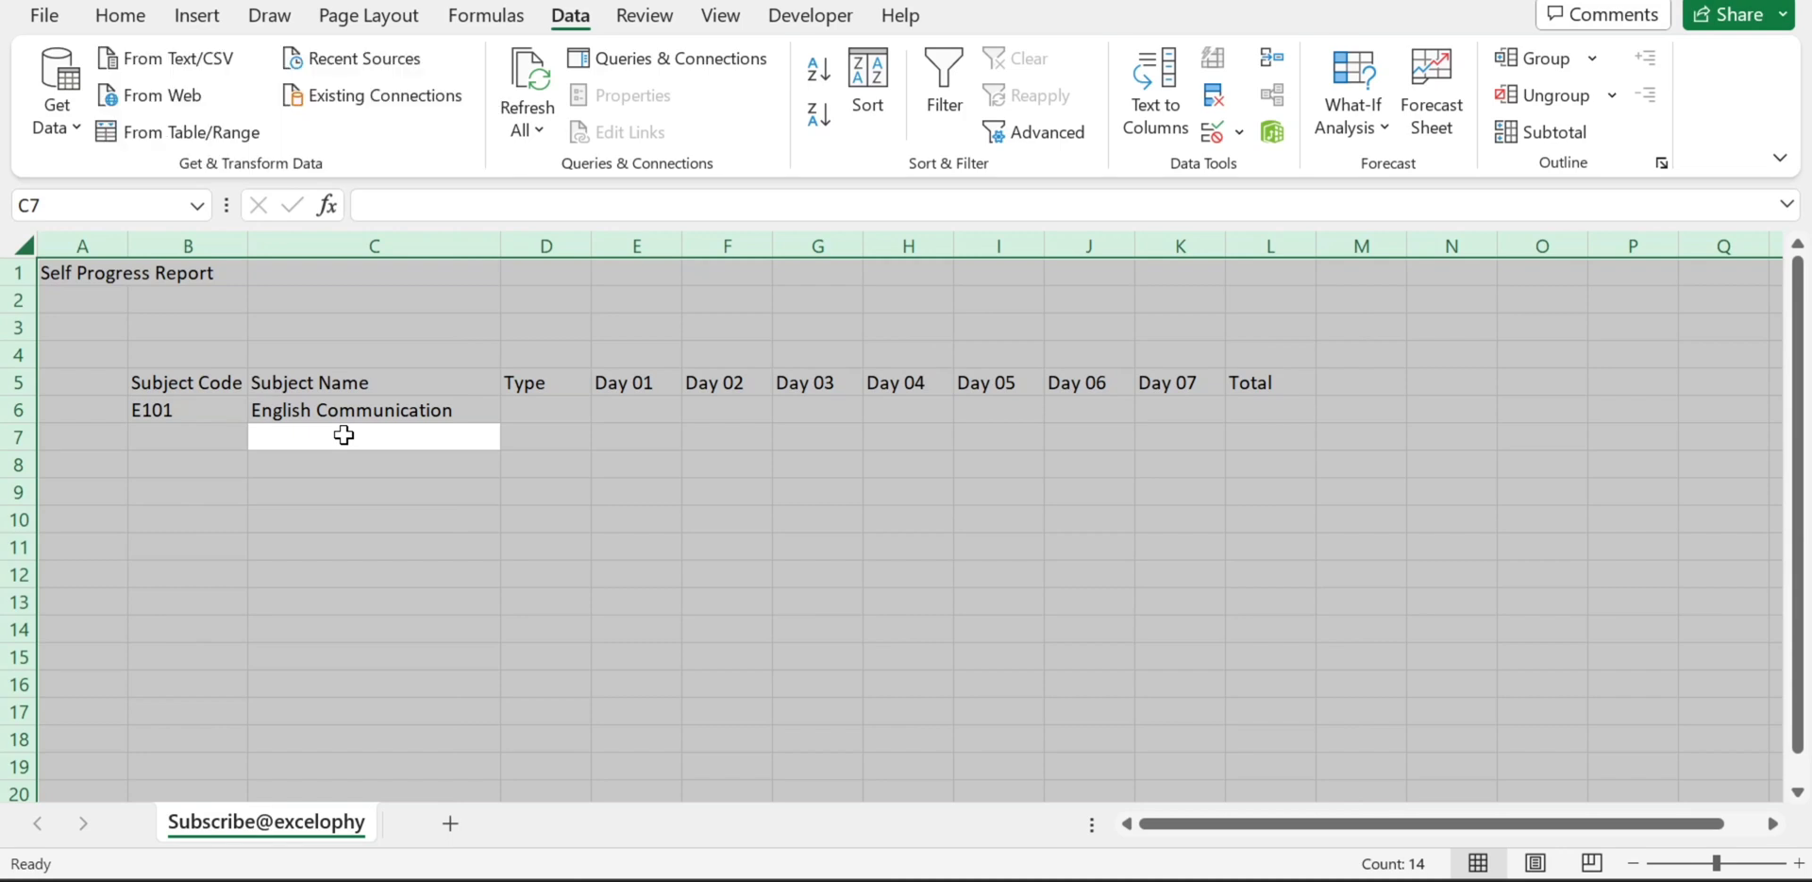
pyautogui.click(343, 435)
# - Convert the range B5:L6 into a table with headers and extend it down to row 10
pyautogui.click(326, 413)
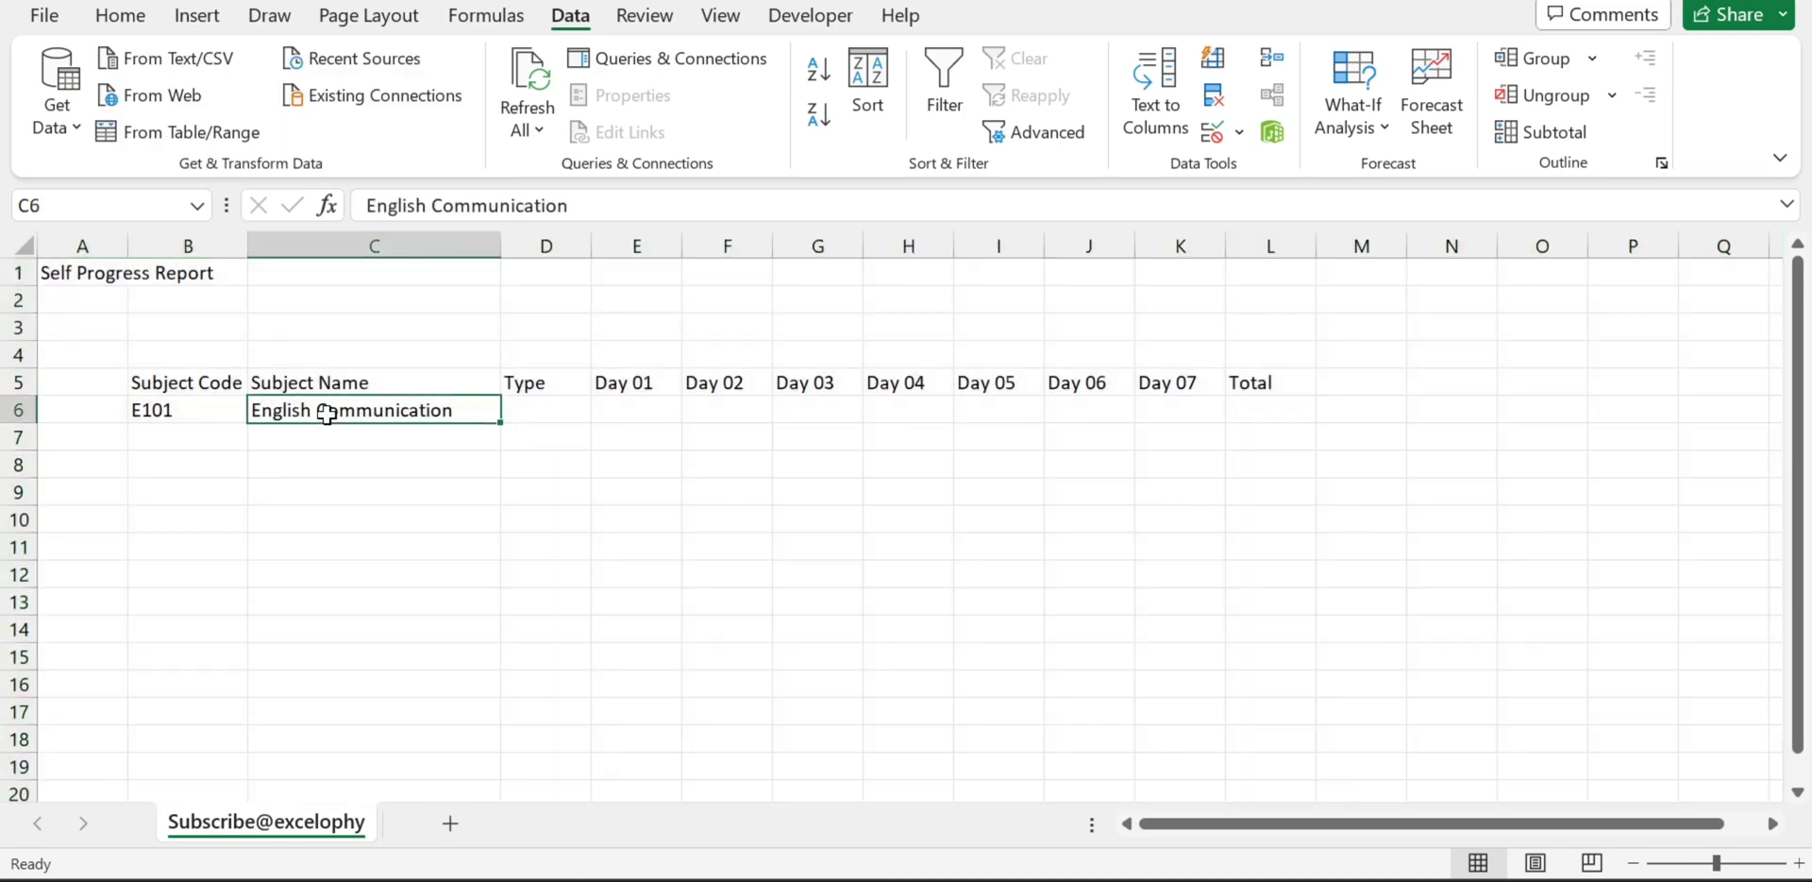
pyautogui.hotkey('ctrl', 'a')
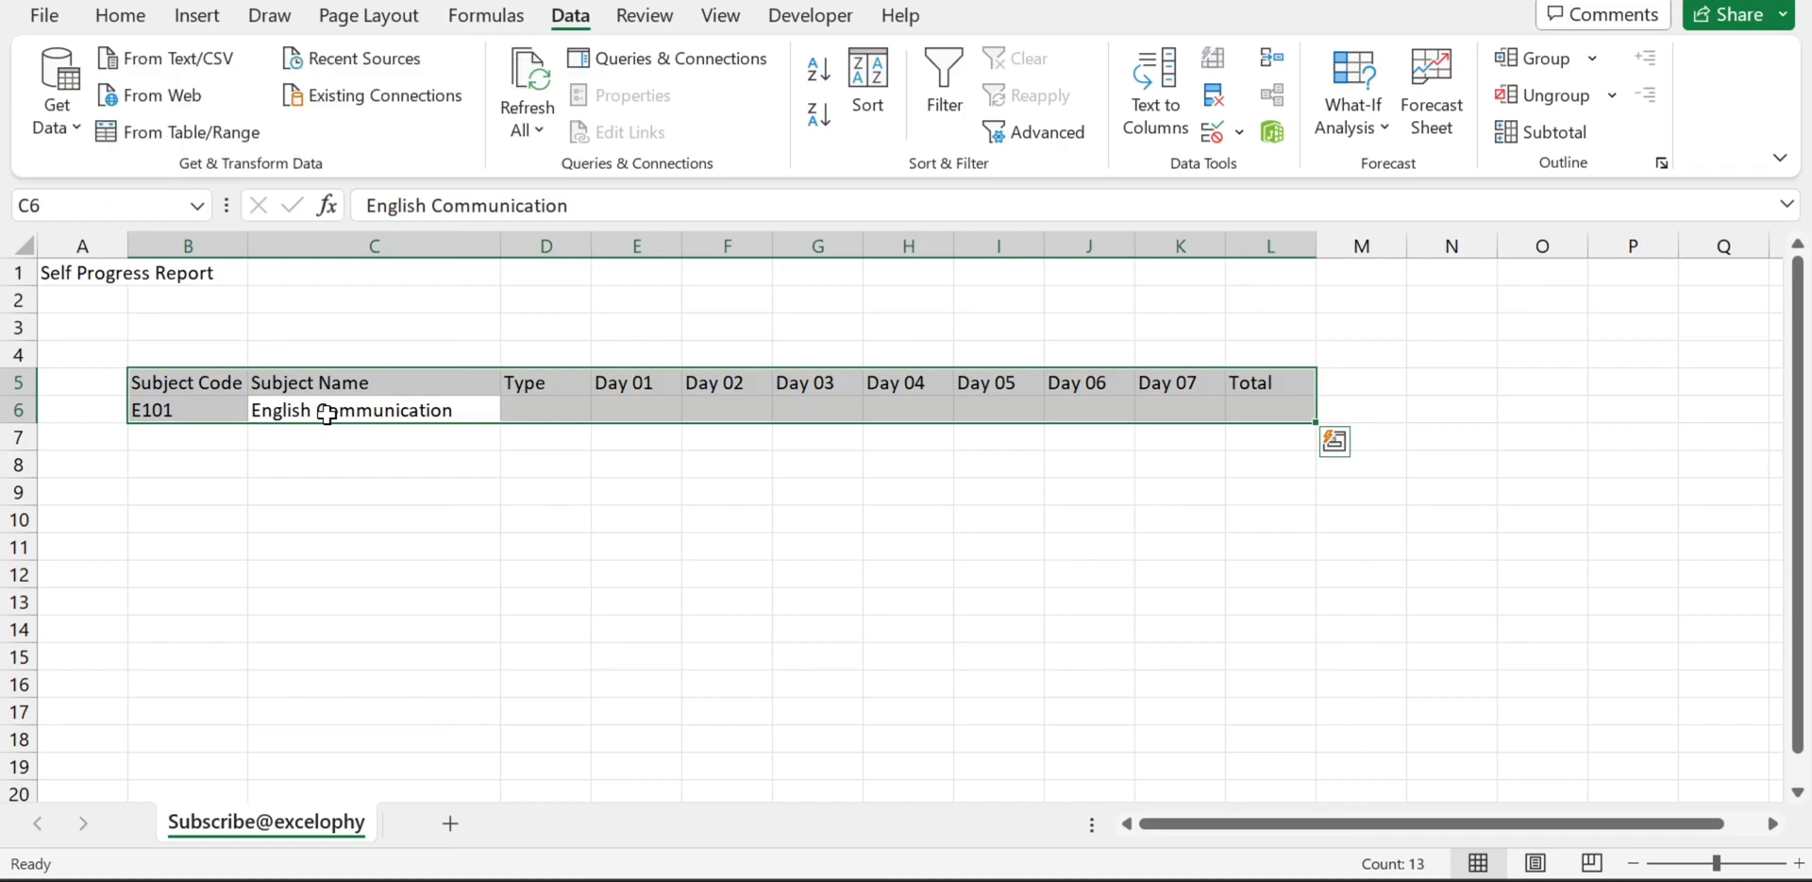
pyautogui.hotkey('ctrl', 't')
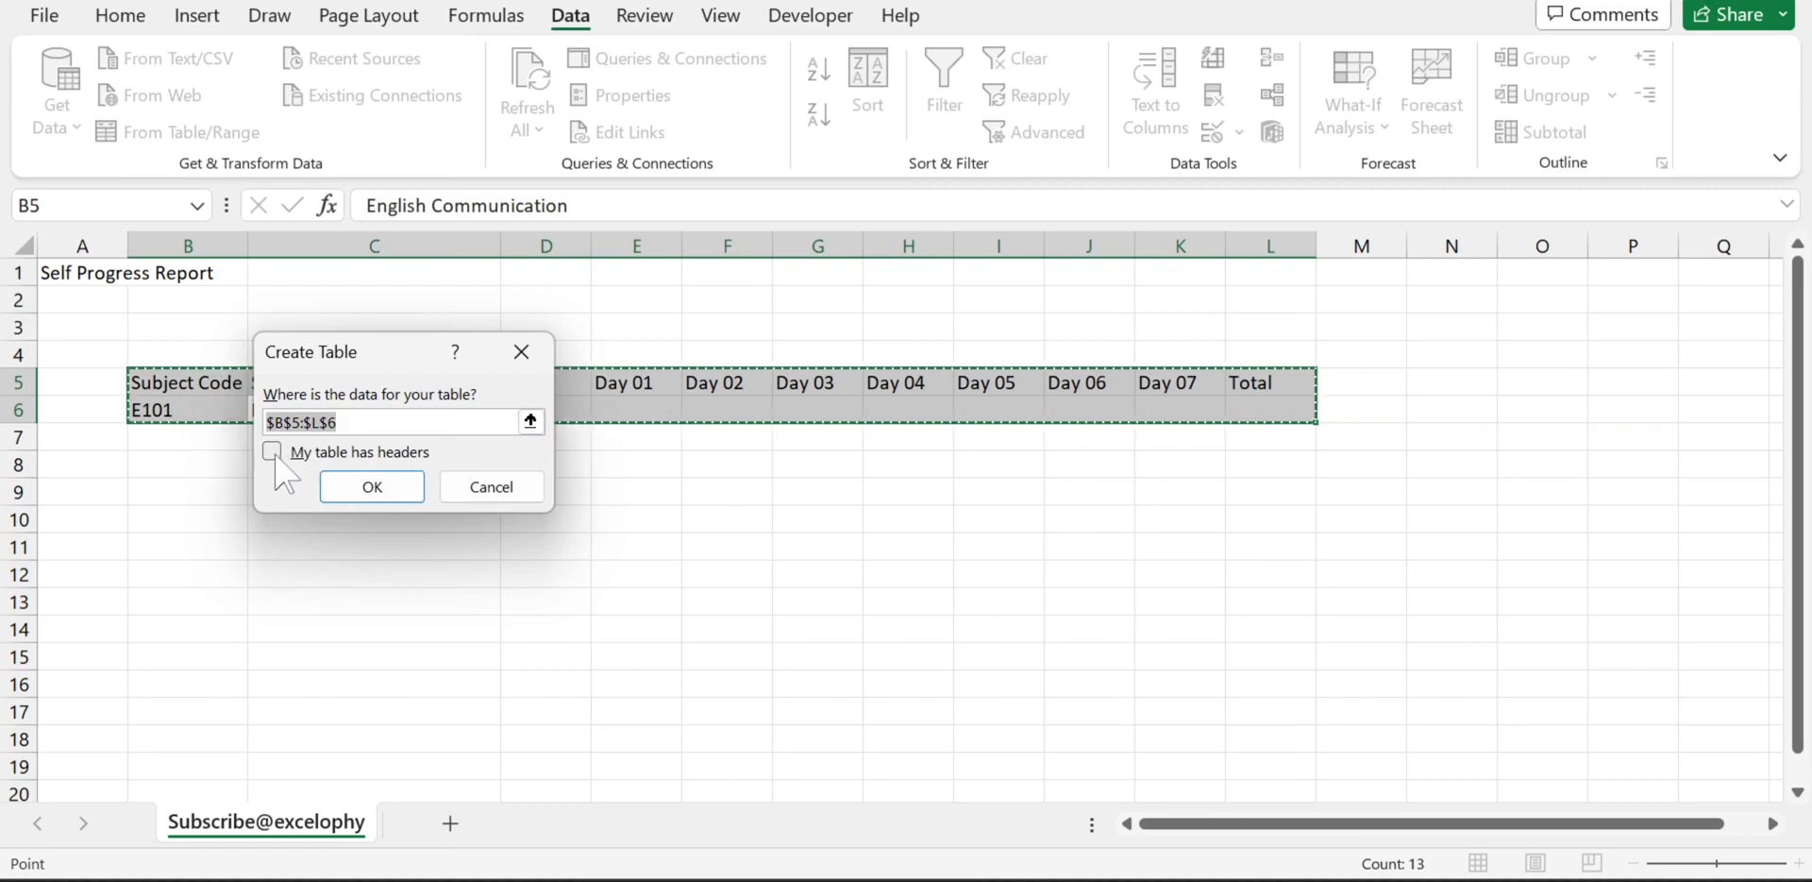
pyautogui.click(283, 453)
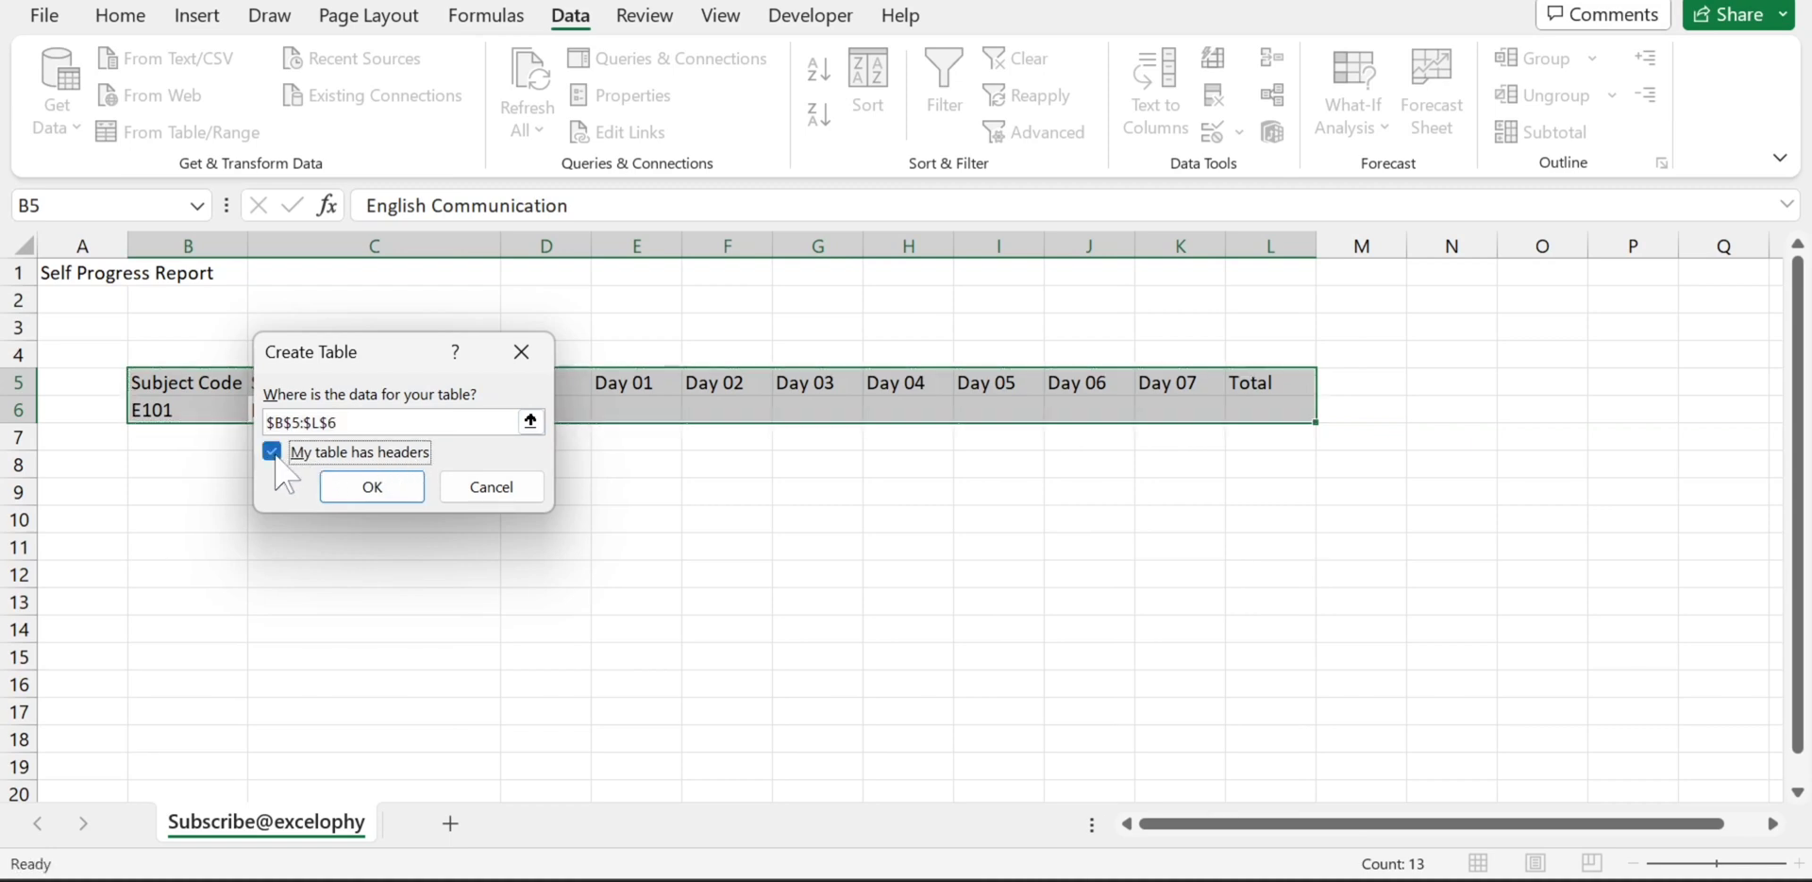
pyautogui.click(371, 486)
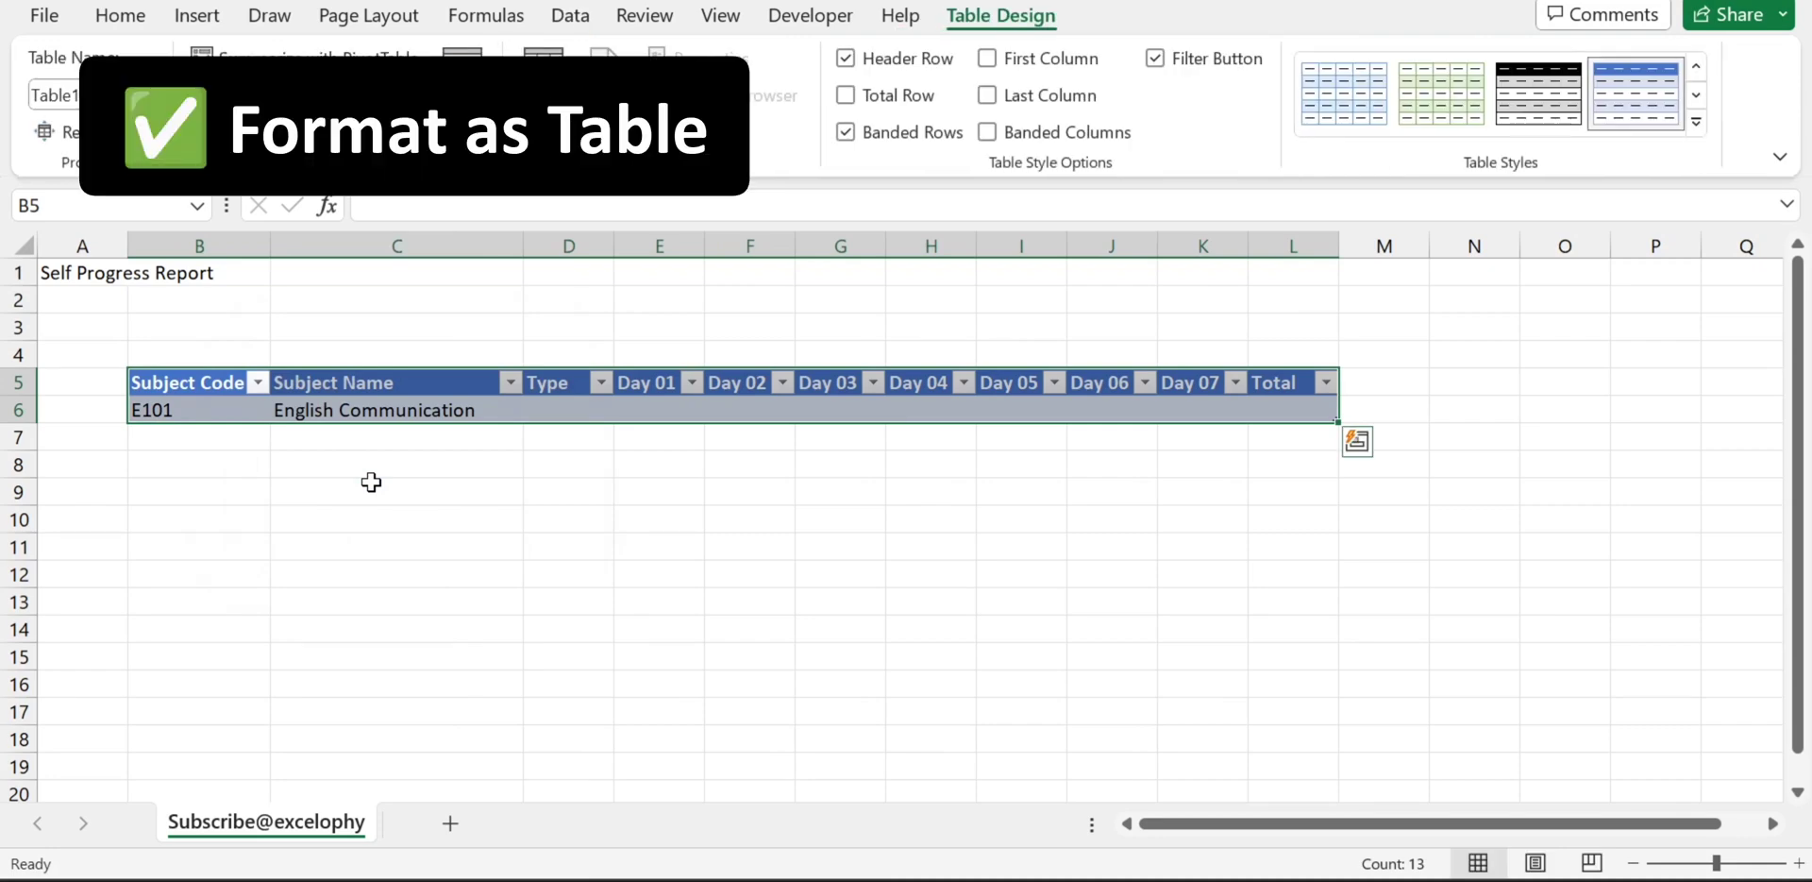
pyautogui.click(343, 408)
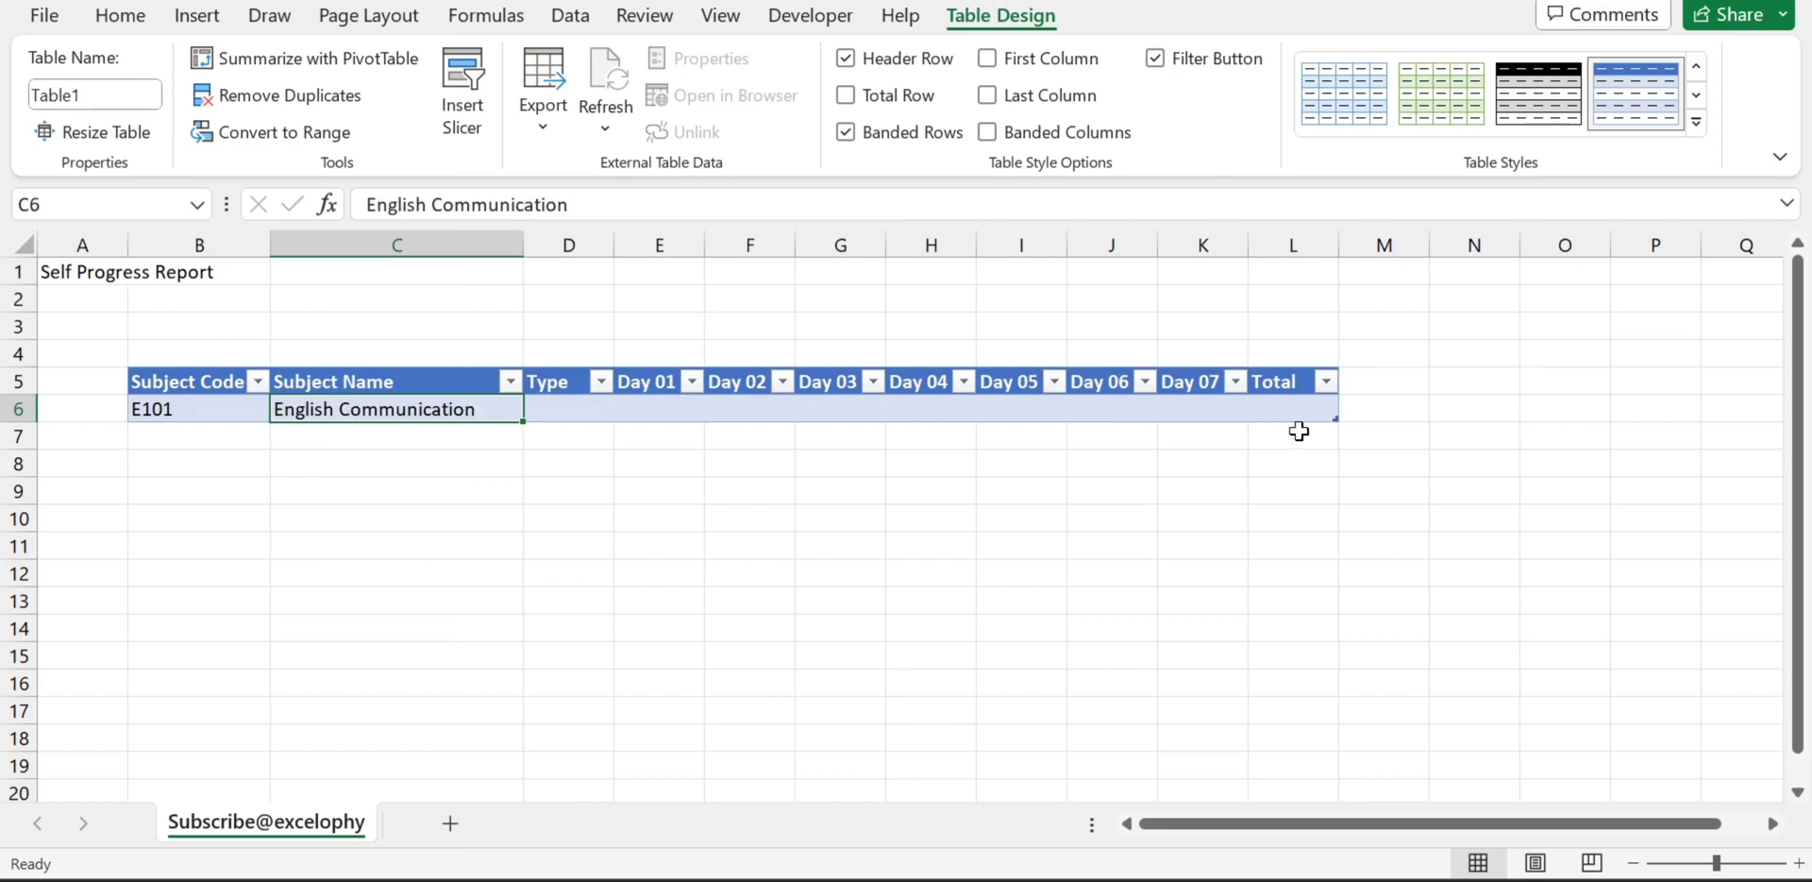
pyautogui.moveTo(1335, 419); pyautogui.dragTo(1319, 522)
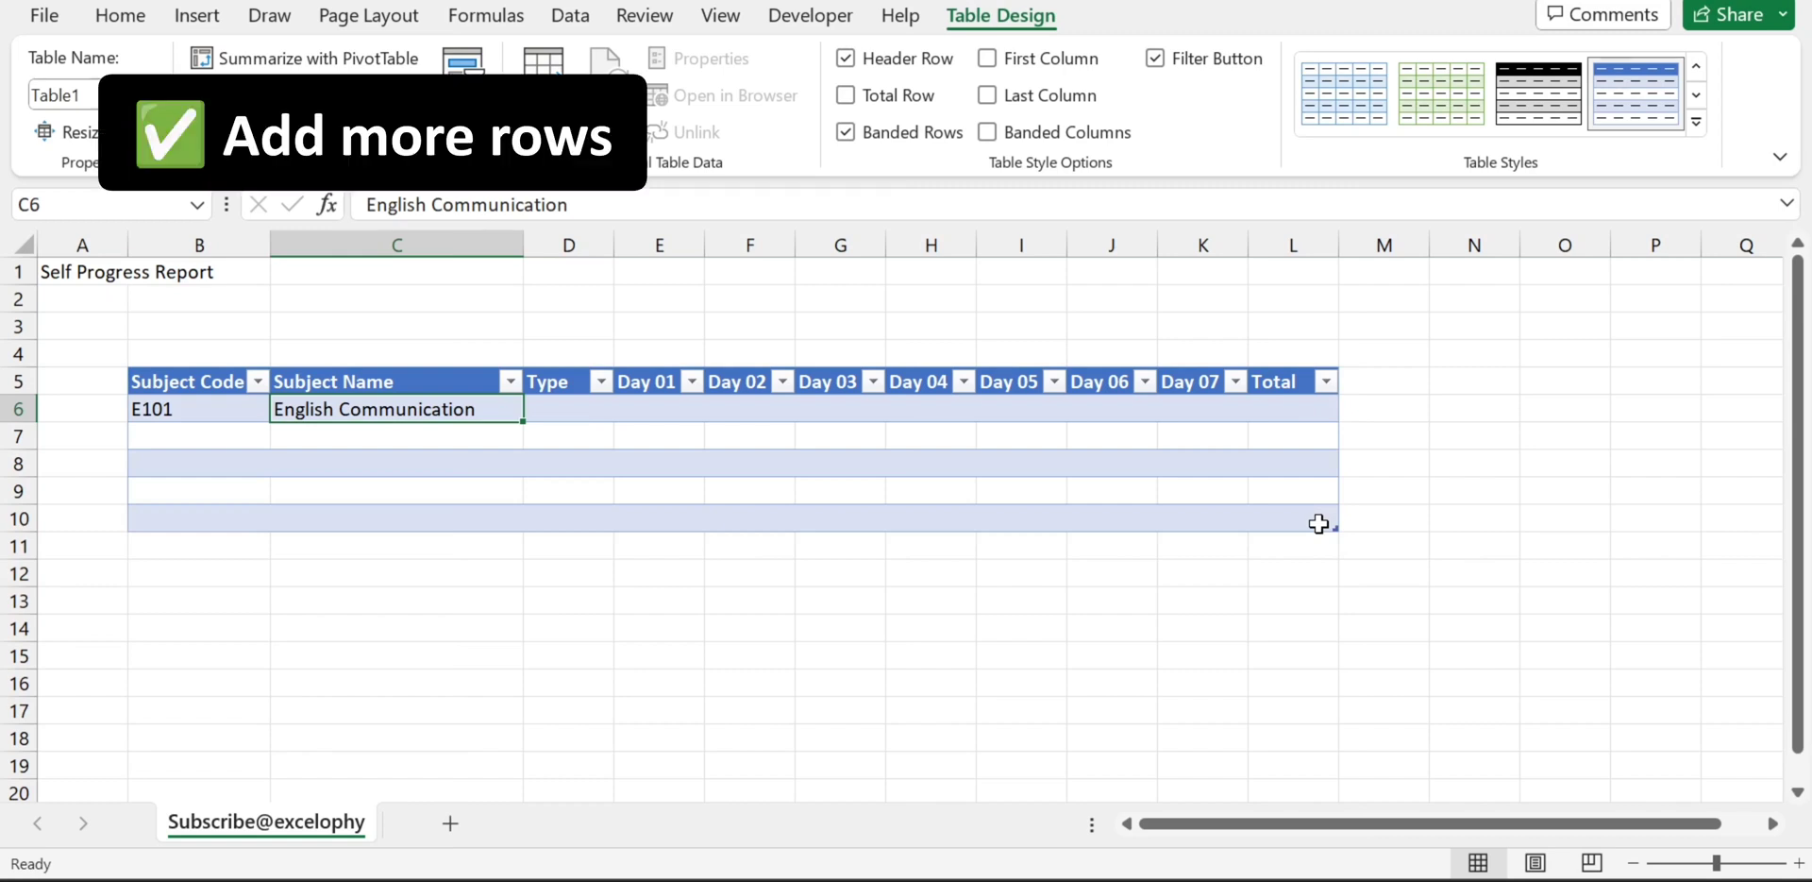
# - Enter subject code C102 in B7 and subject name "Computer" in C7
pyautogui.click(208, 433)
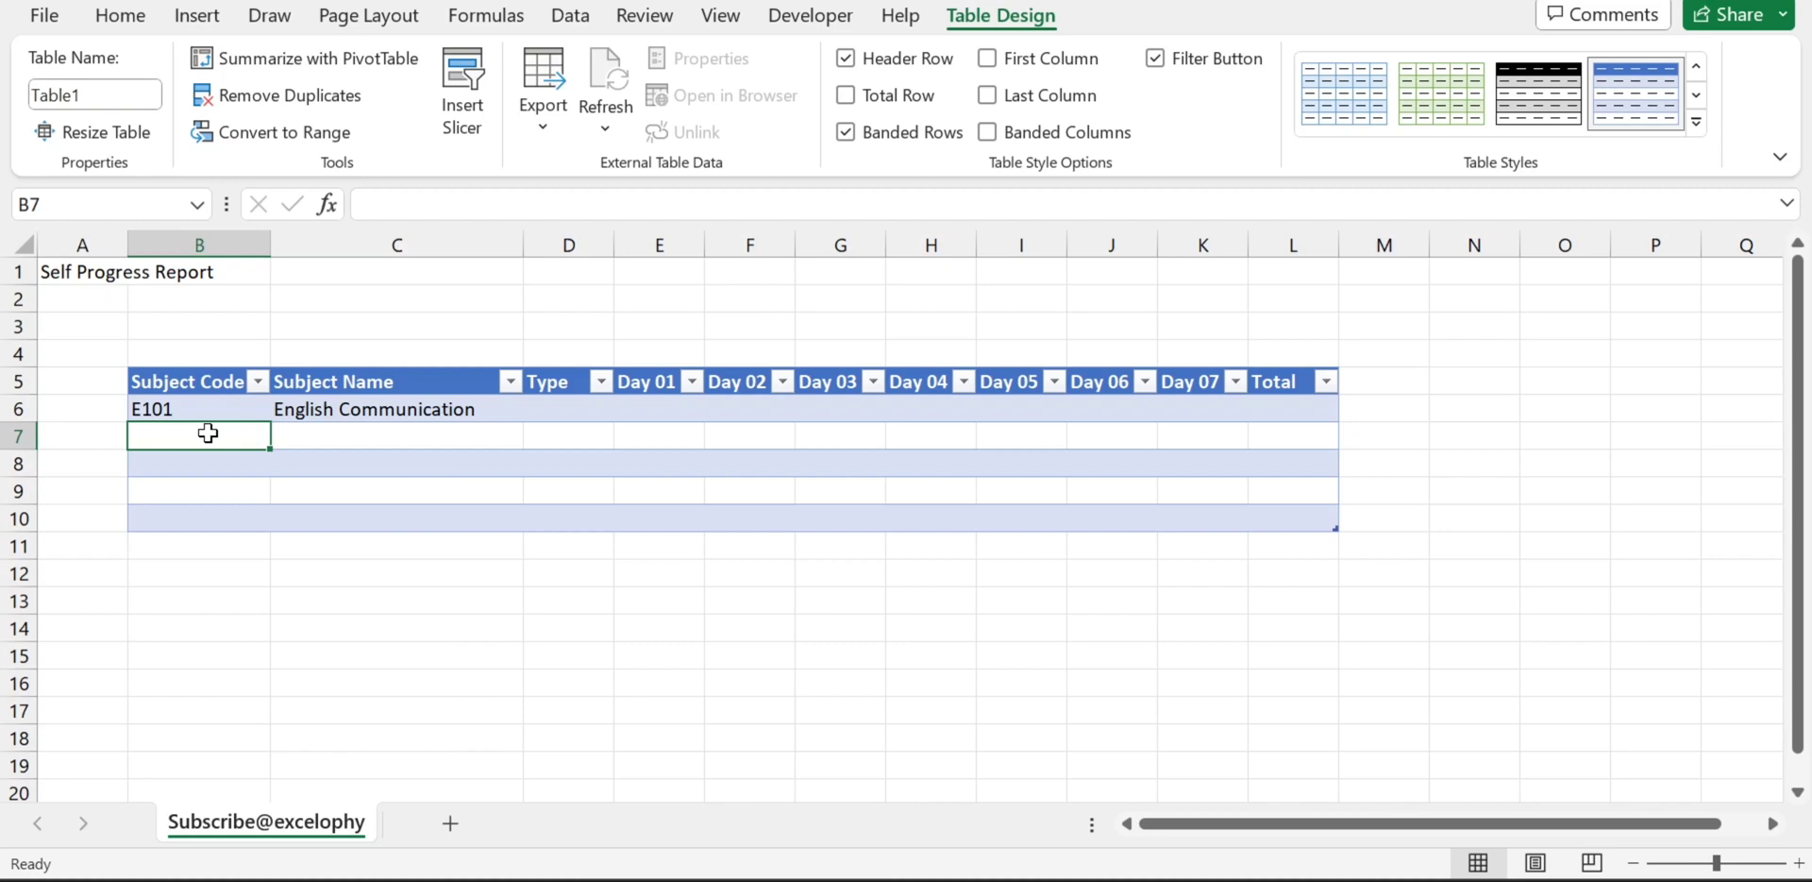
pyautogui.write('c')
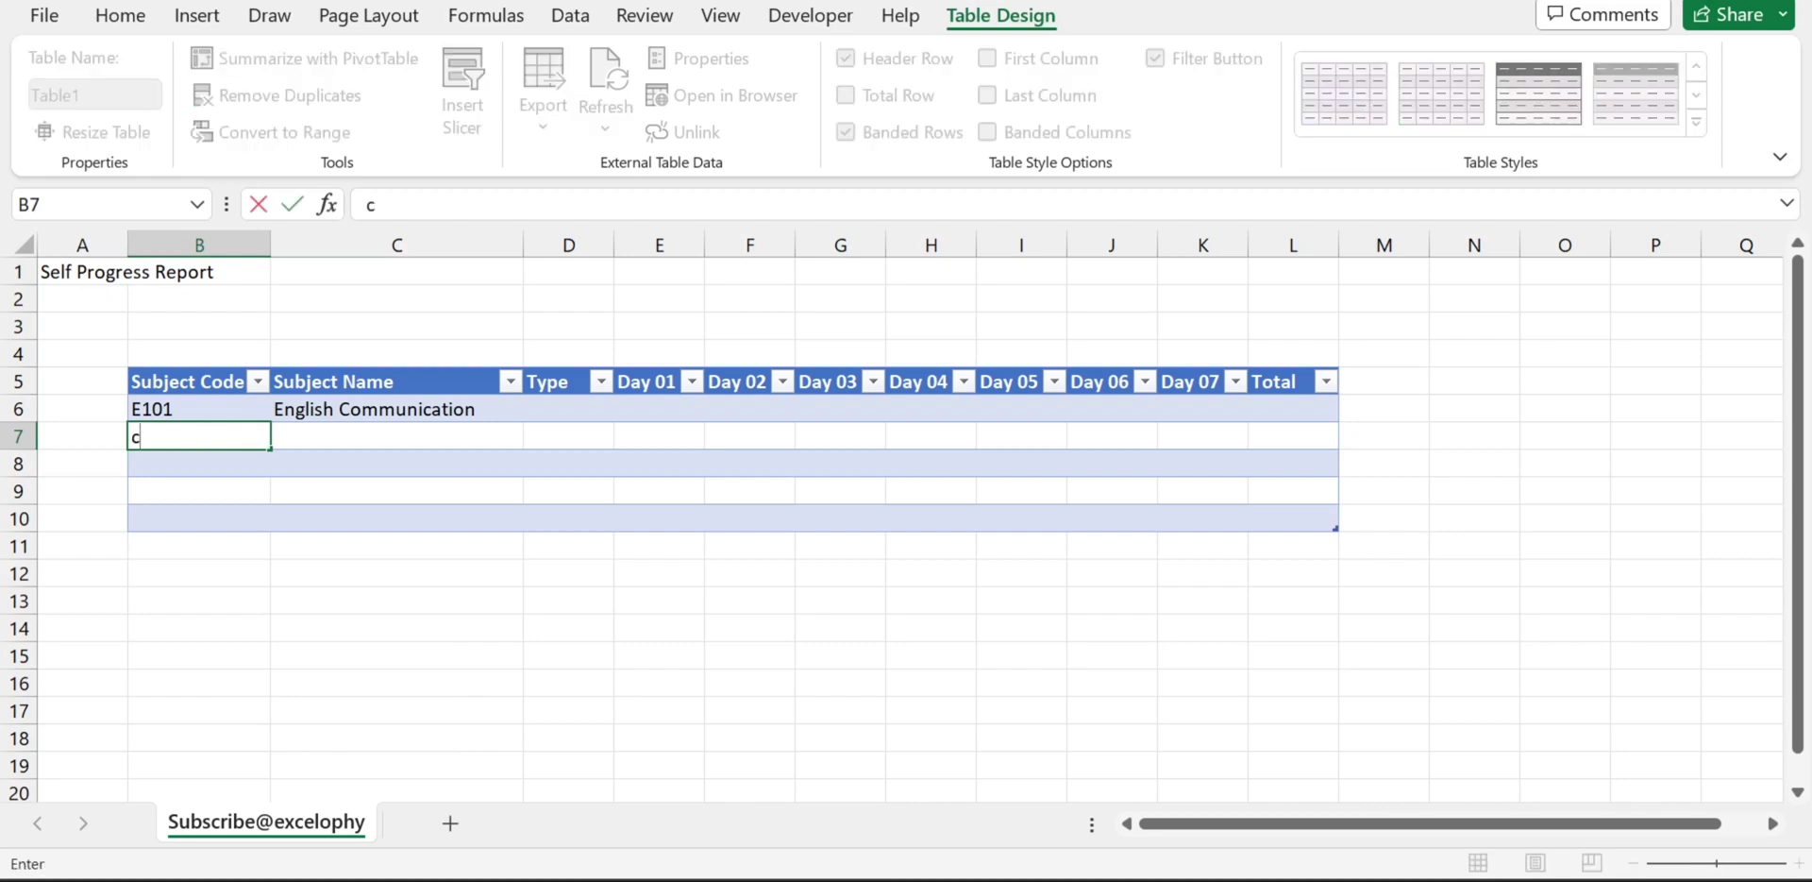
pyautogui.press('BackSpace')
pyautogui.write('C102')
pyautogui.press('Tab')
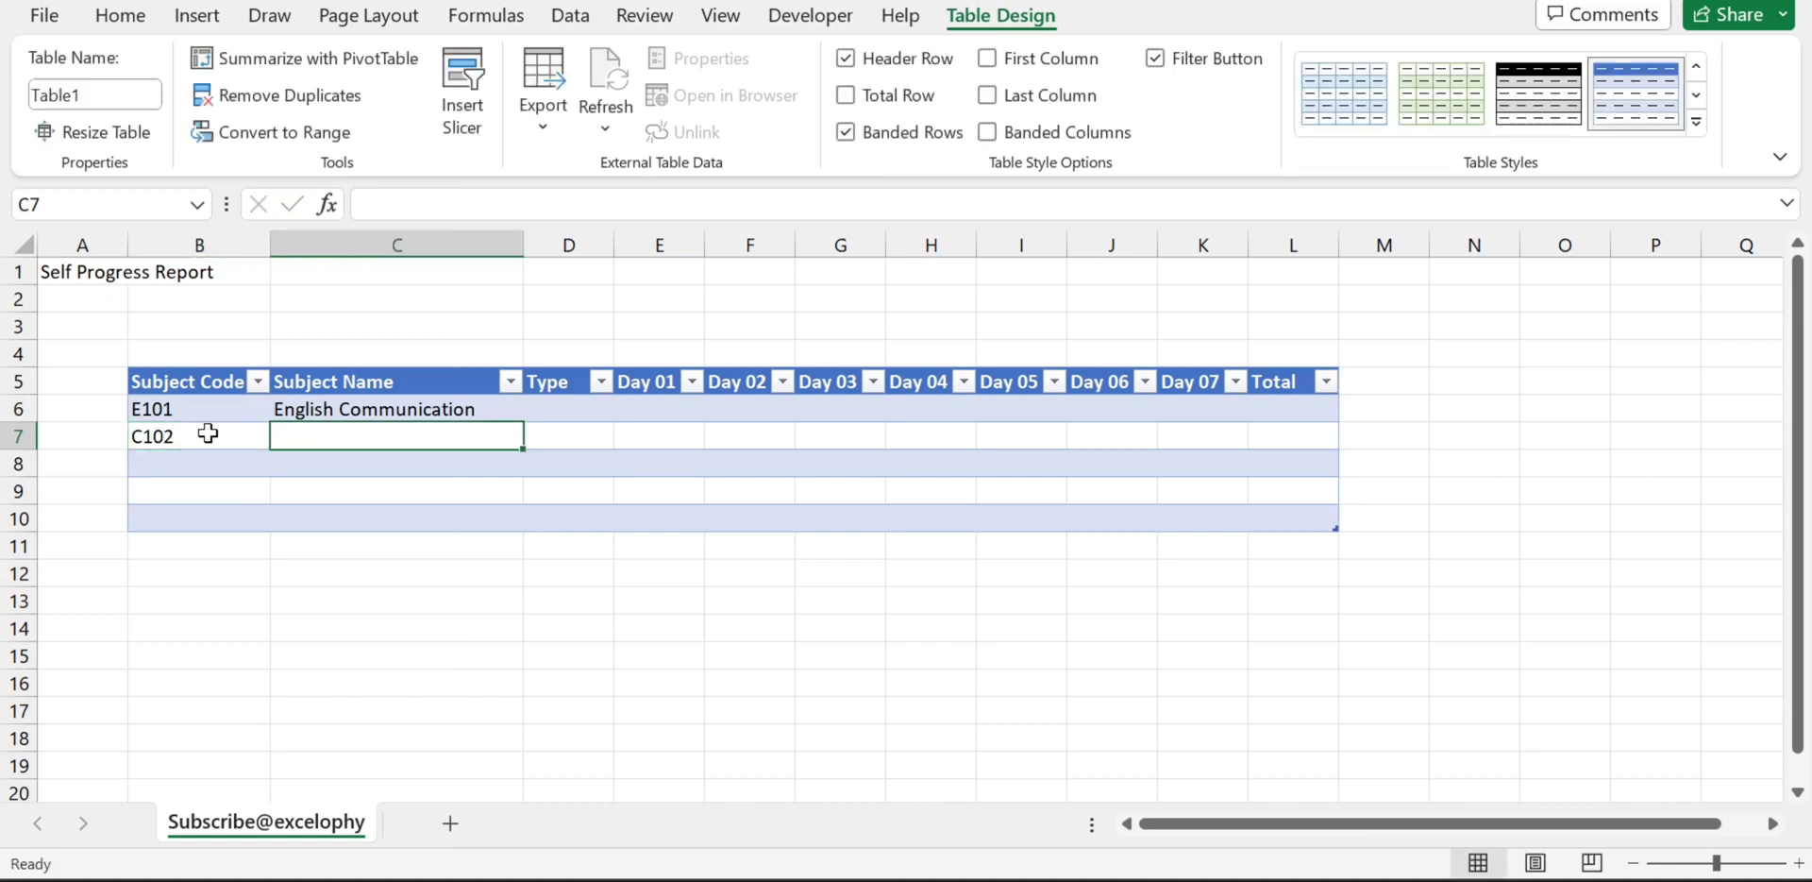
pyautogui.write('Comp')
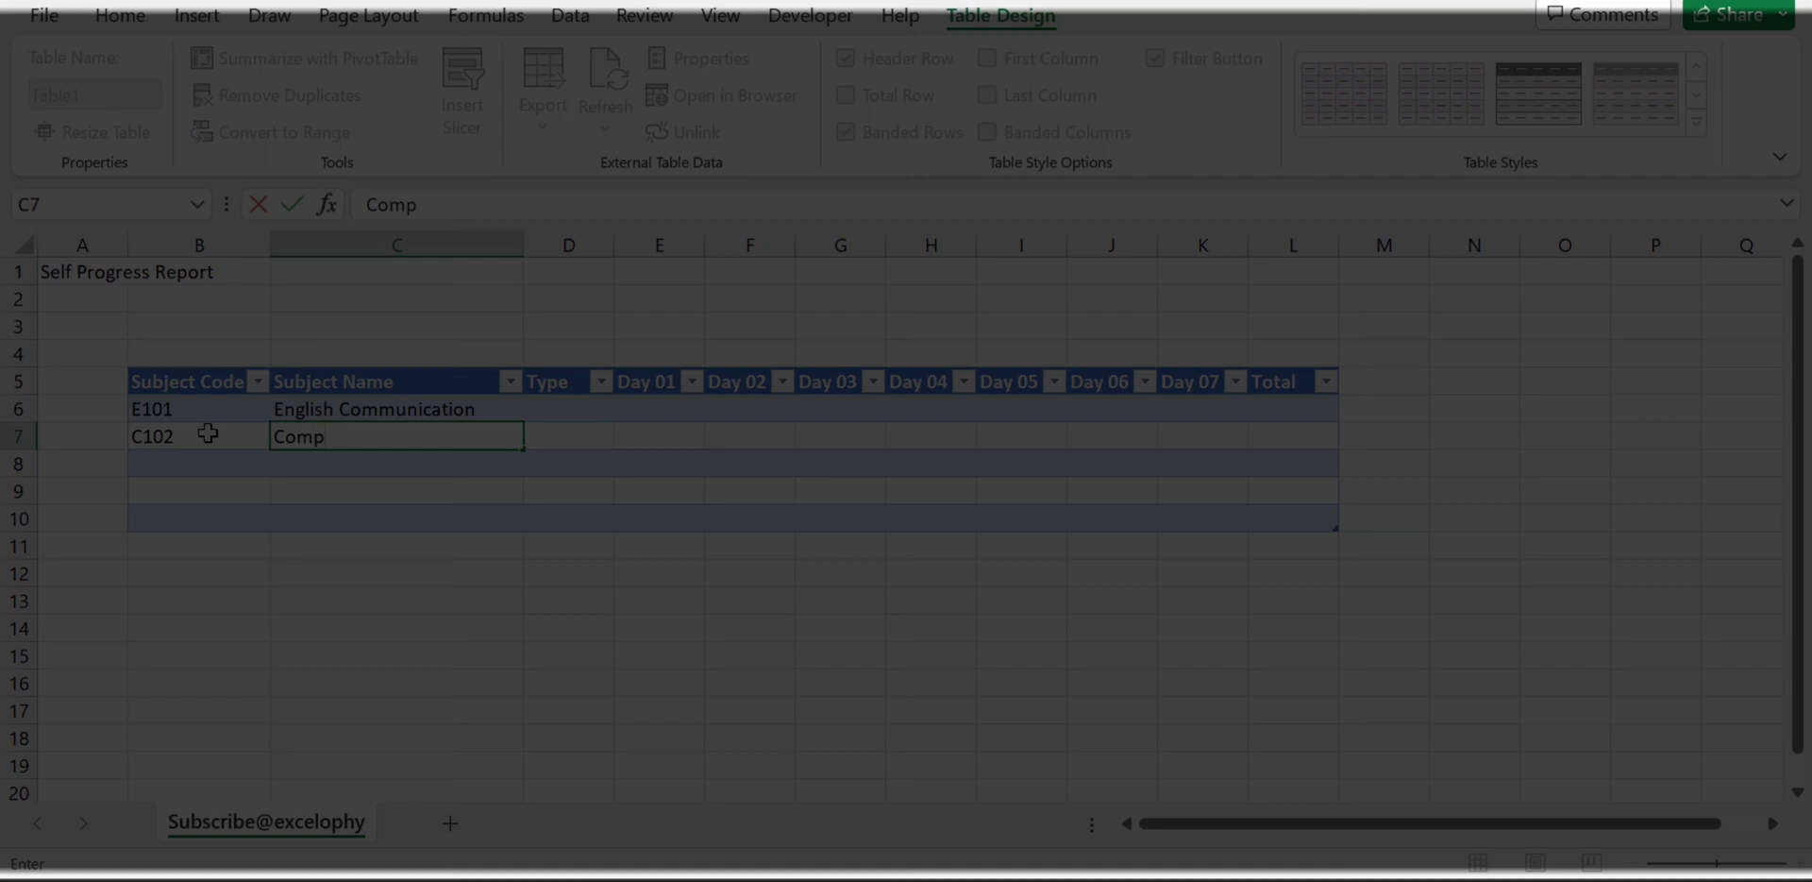
pyautogui.write('uter')
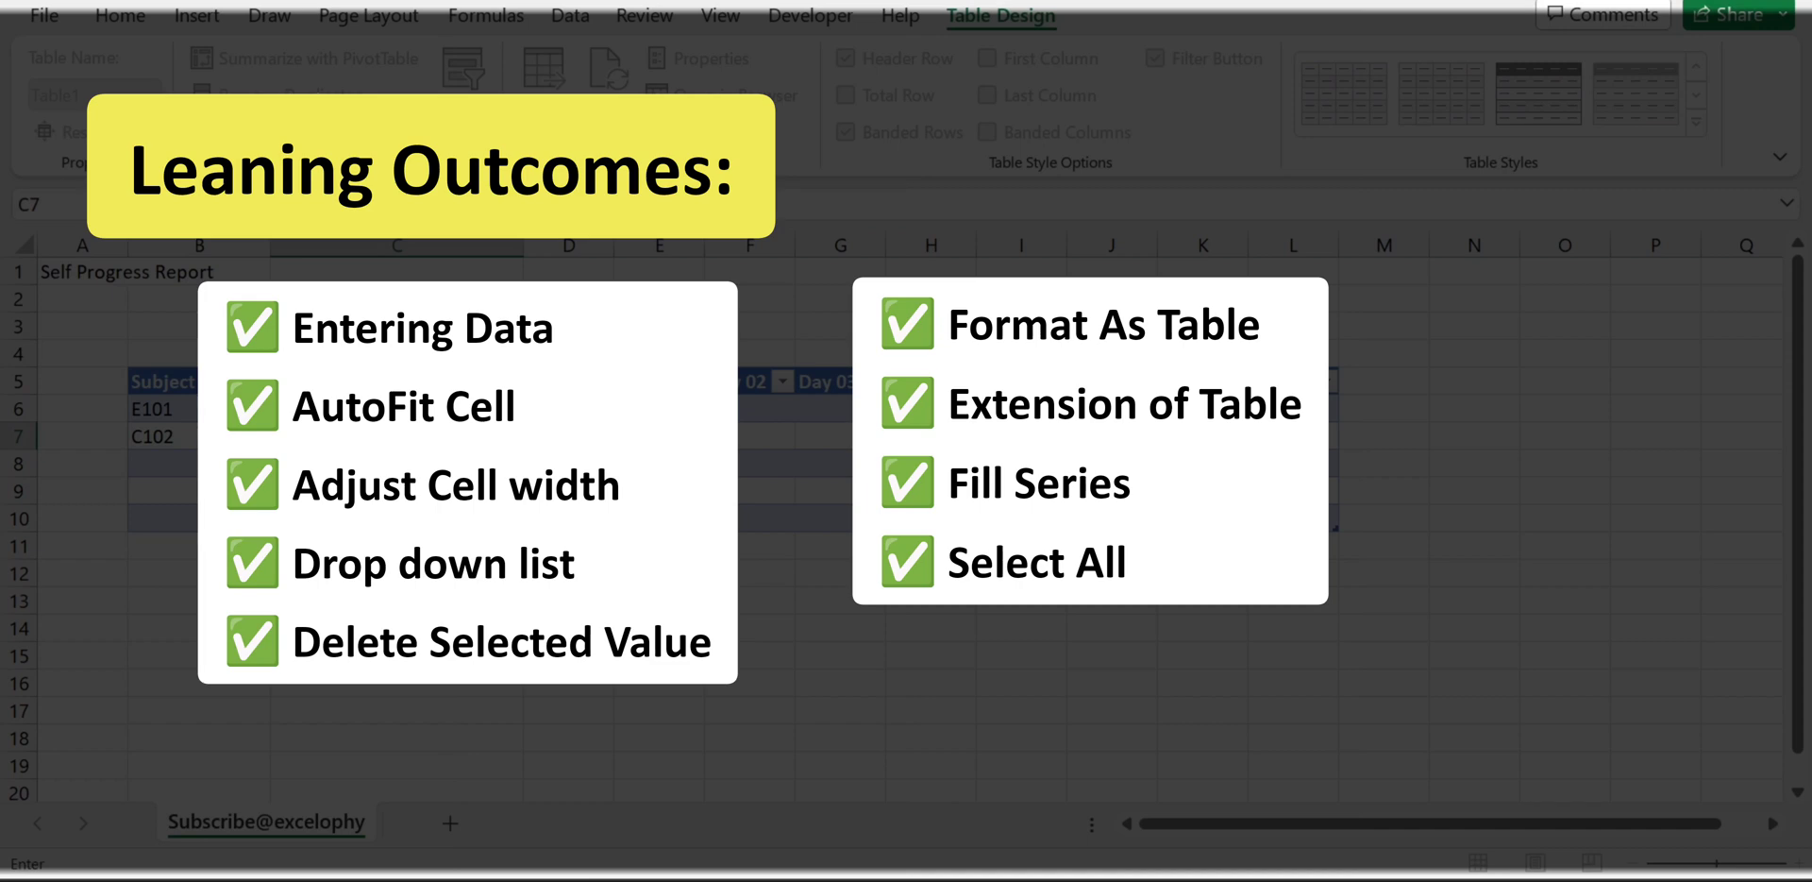
pyautogui.press('Tab')
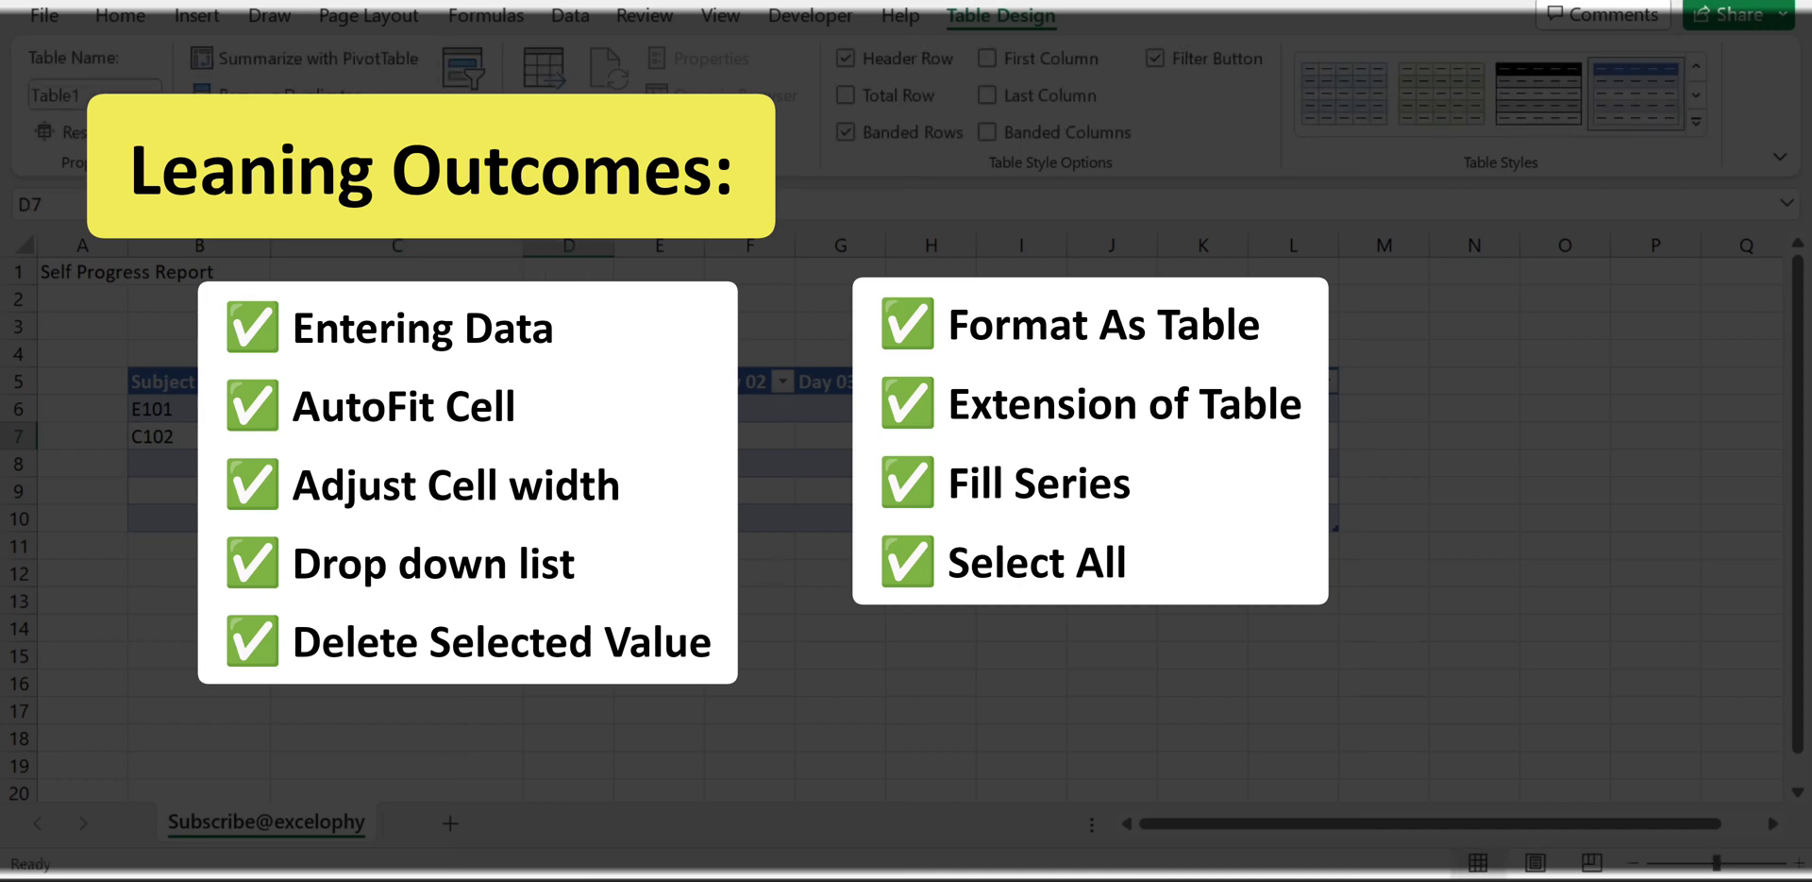
pyautogui.press('Down')
pyautogui.press('Up')
pyautogui.press('Up')
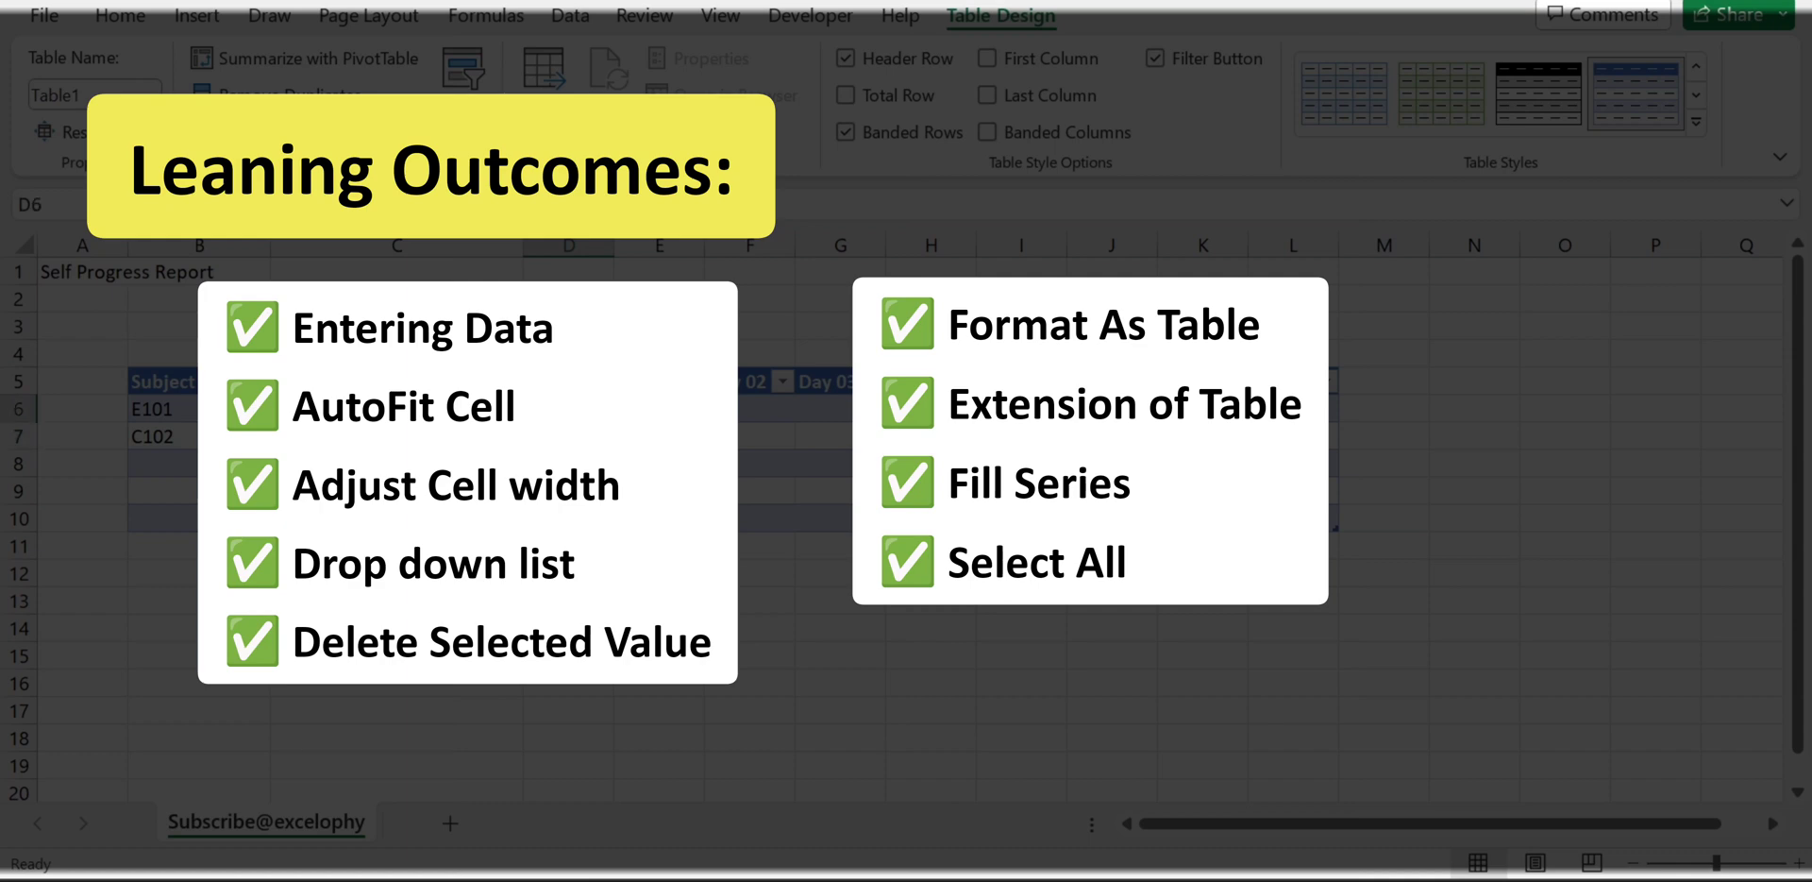